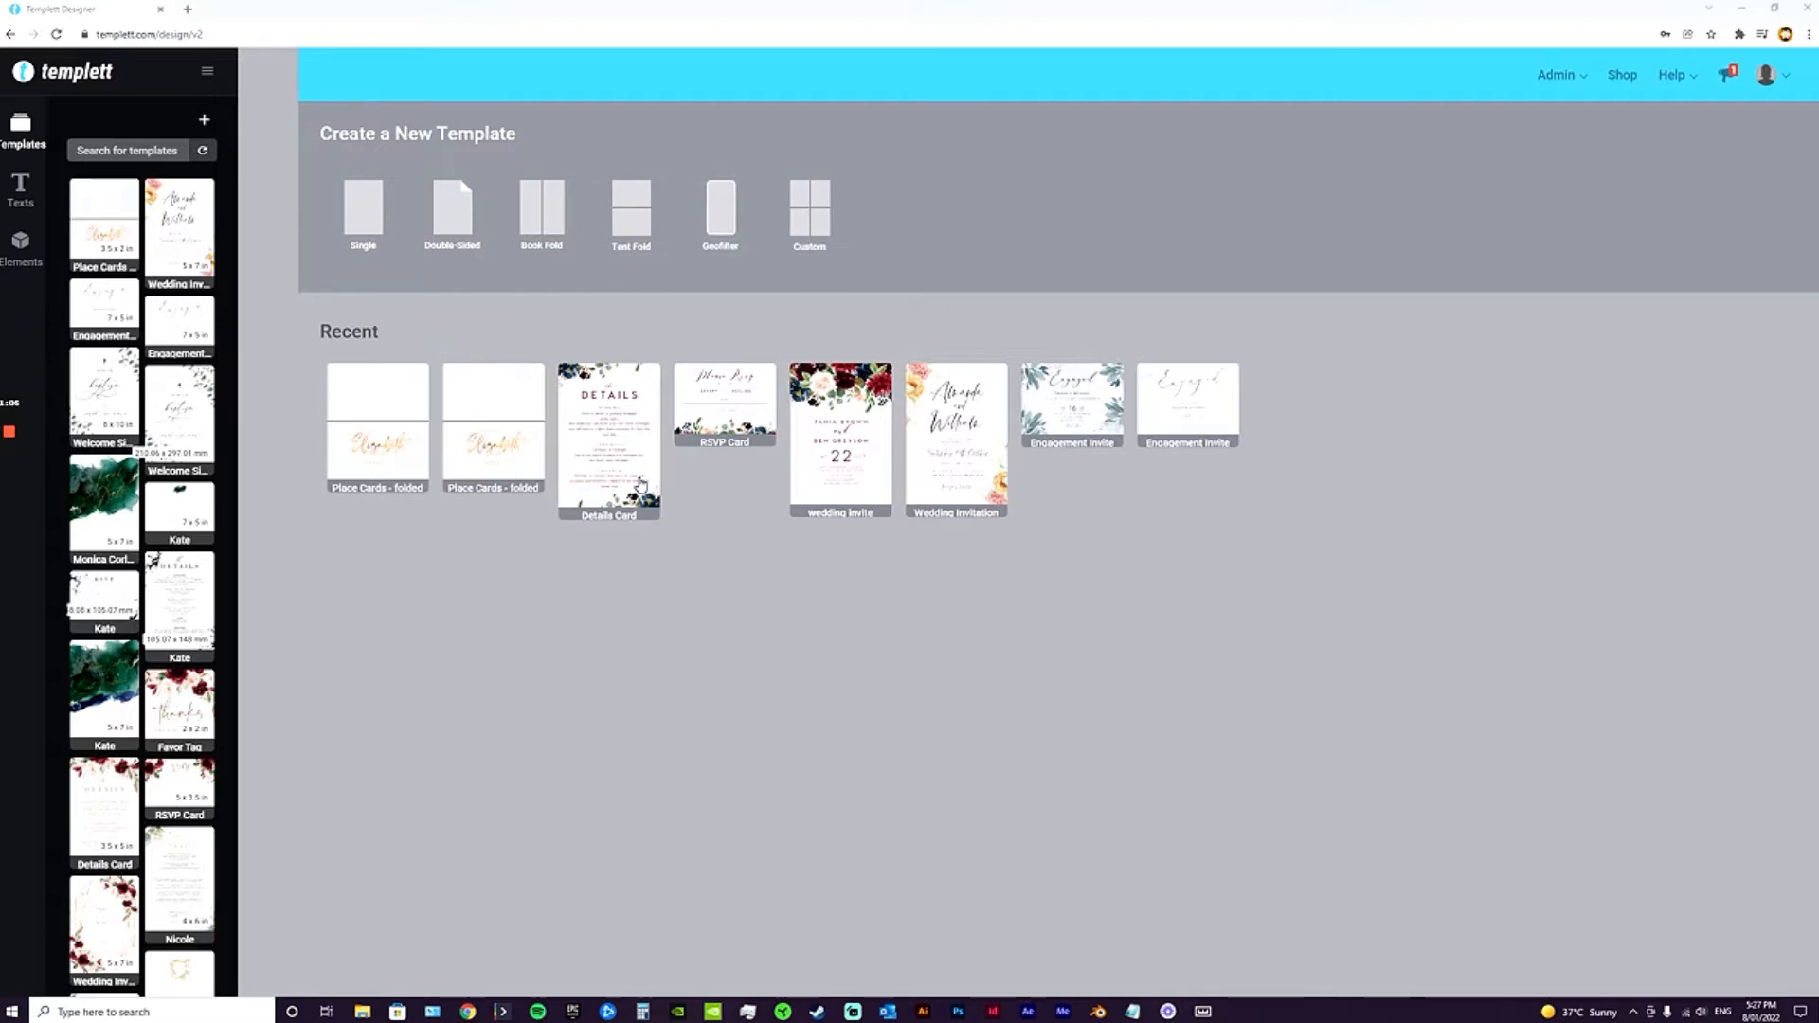
Create a new tent fold template named Place Card, 3.5 in wide and 2 in high.
{"action": "left_click", "coordinate": [627, 226]}
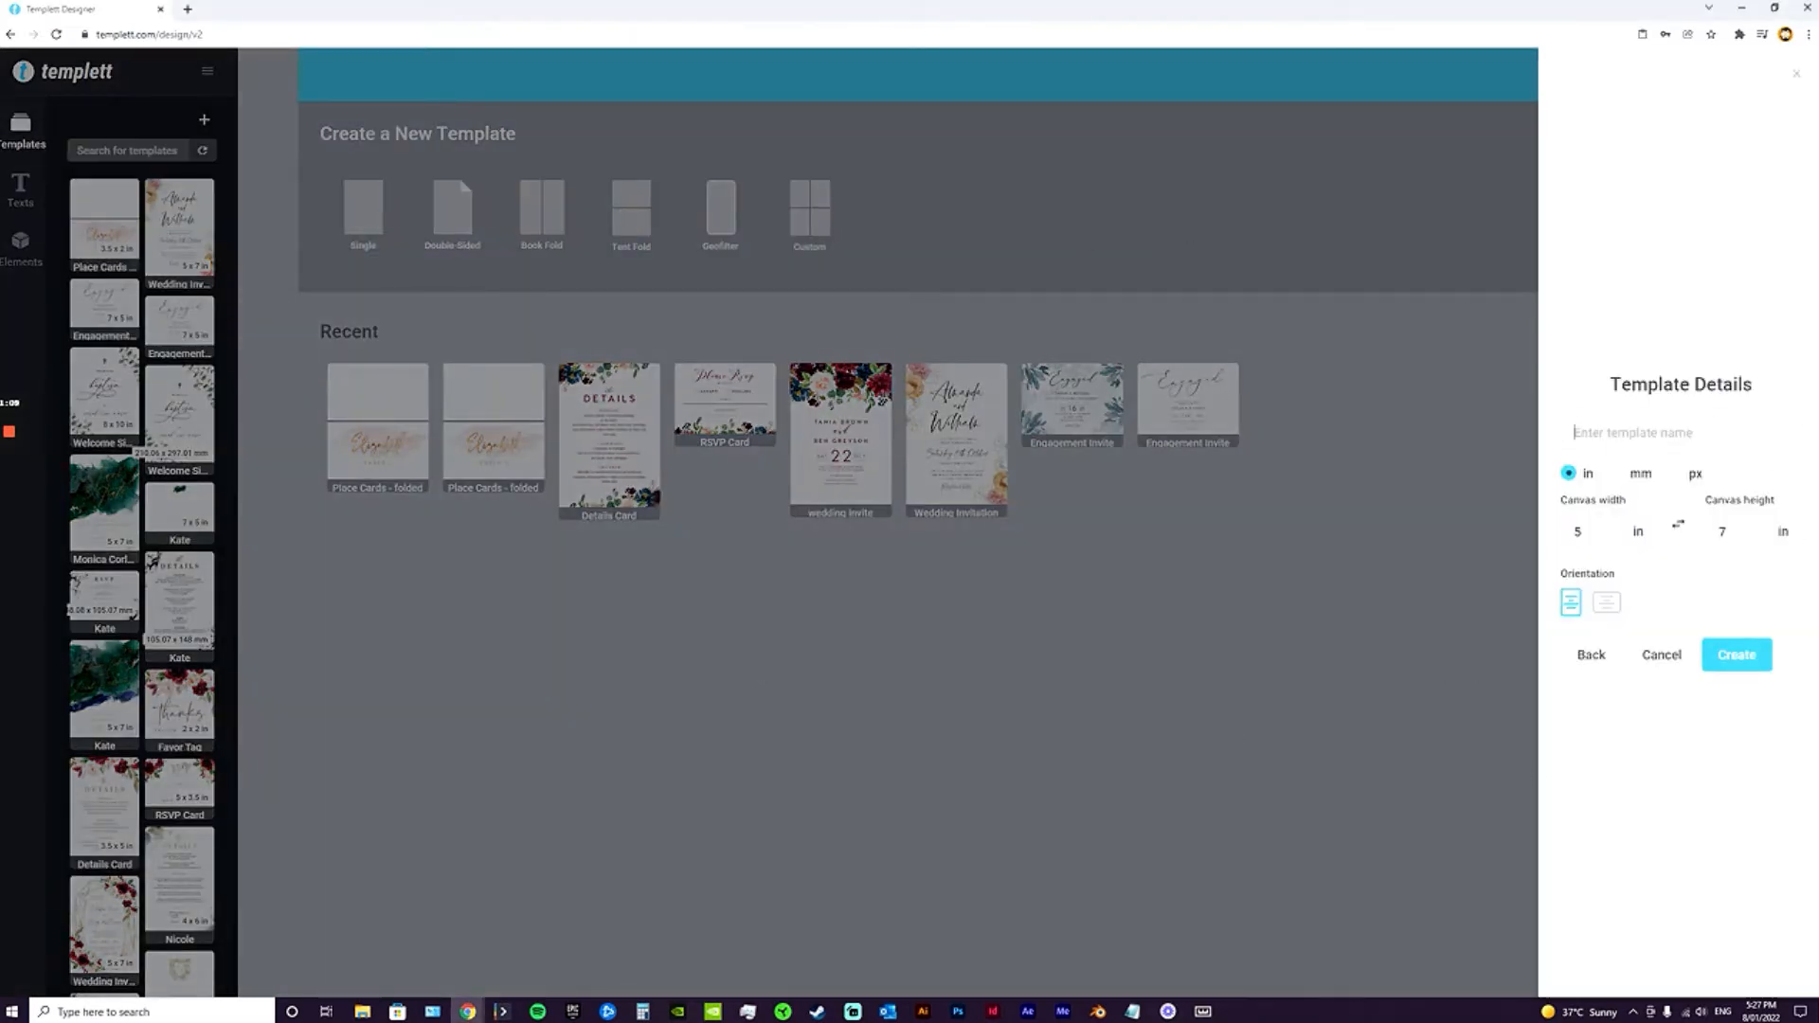
{"action": "type", "text": "Place Card"}
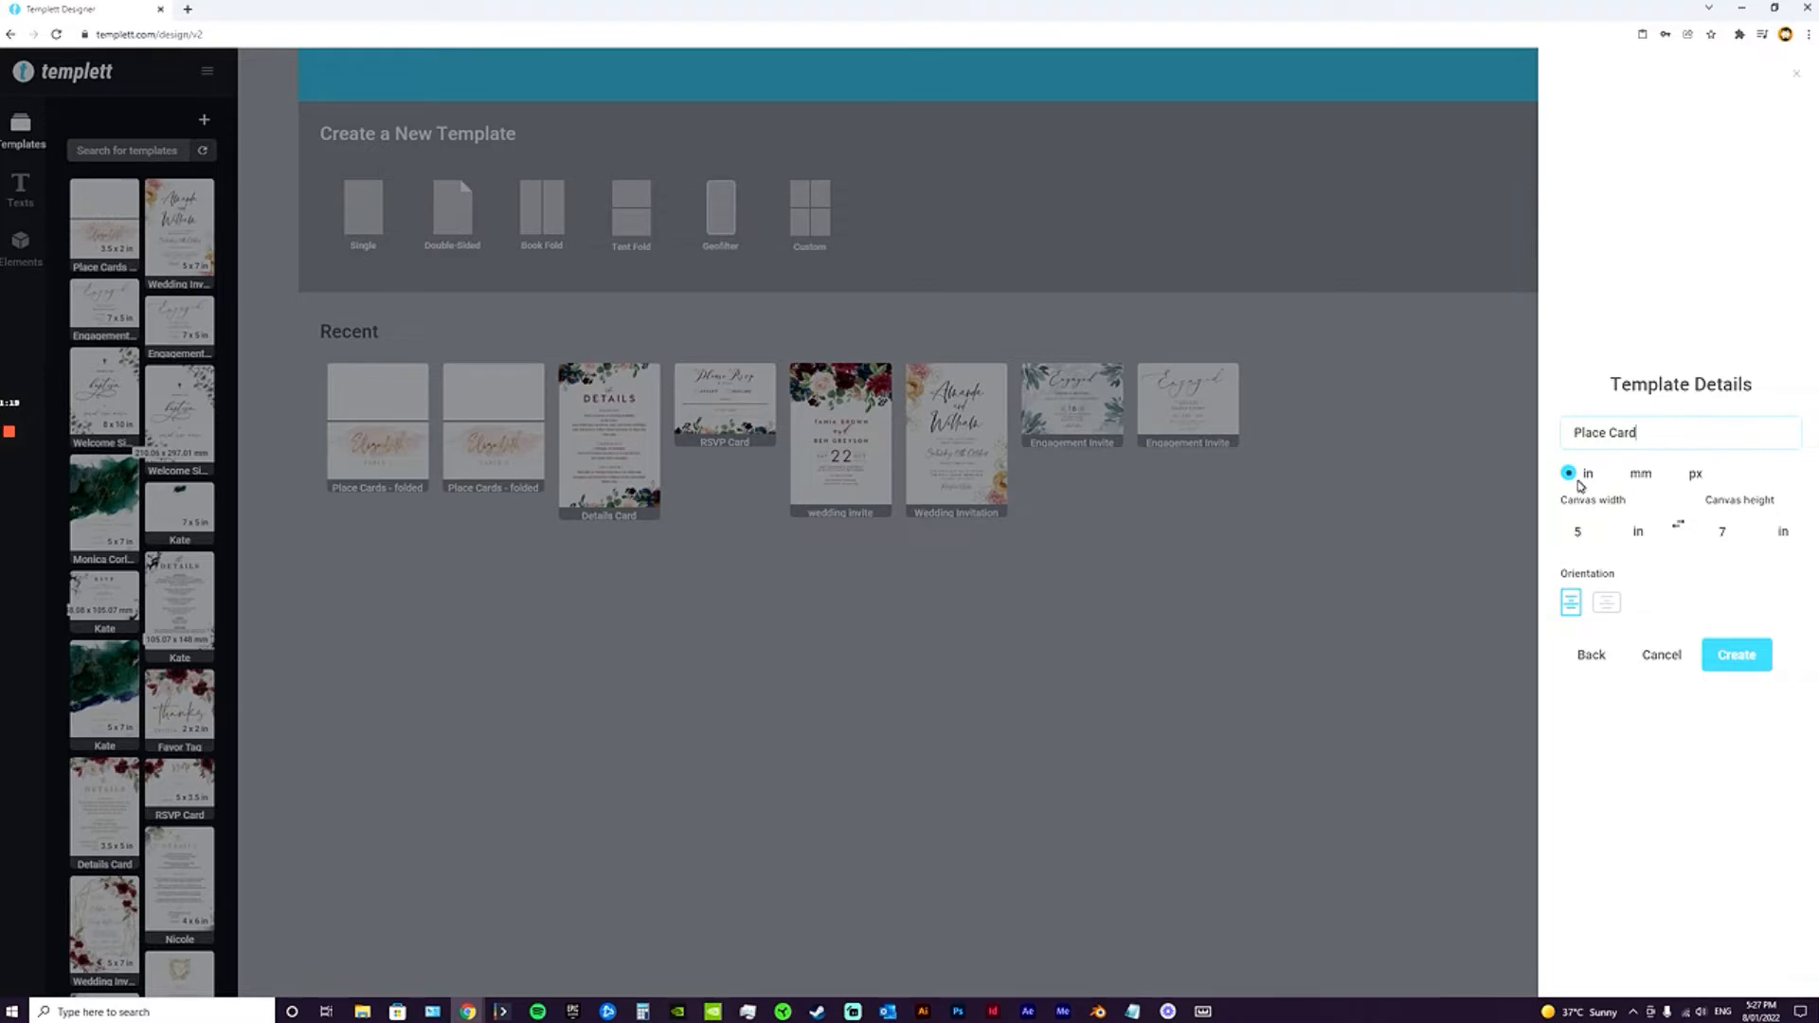
{"action": "double_click", "coordinate": [1579, 529]}
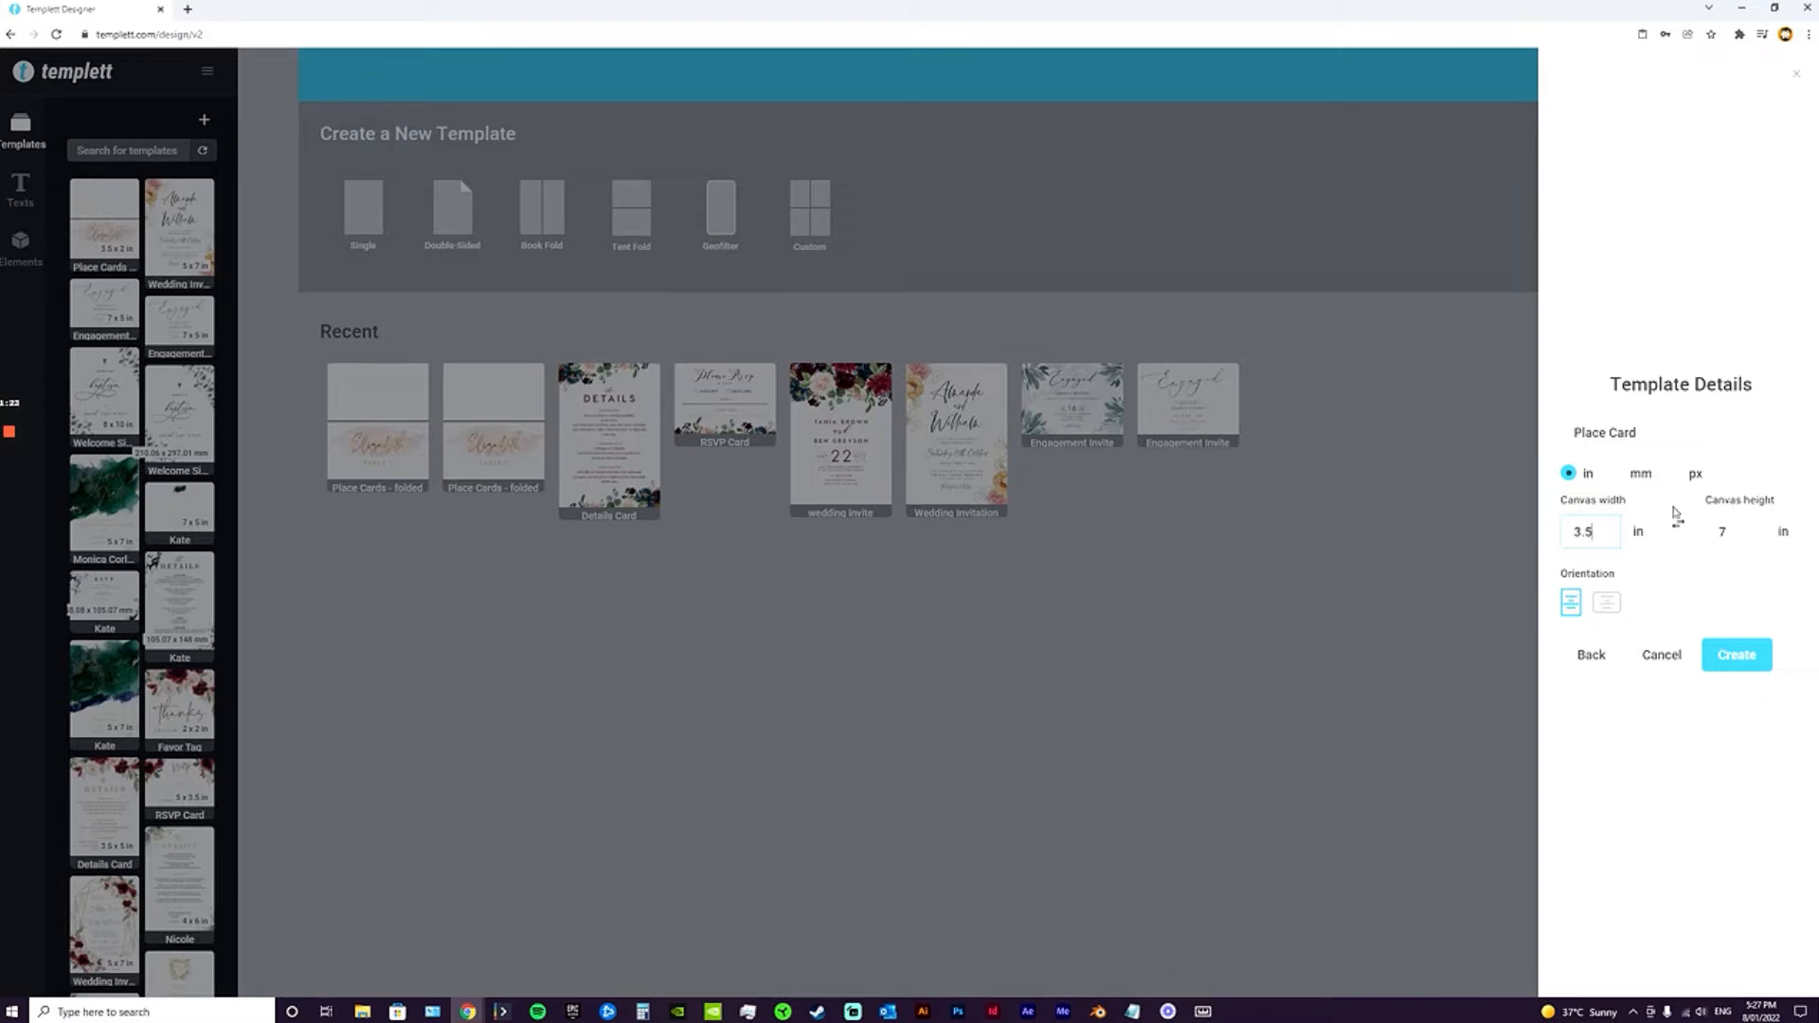
{"action": "key", "text": "Tab"}
{"action": "type", "text": "2"}
{"action": "left_click", "coordinate": [1738, 661]}
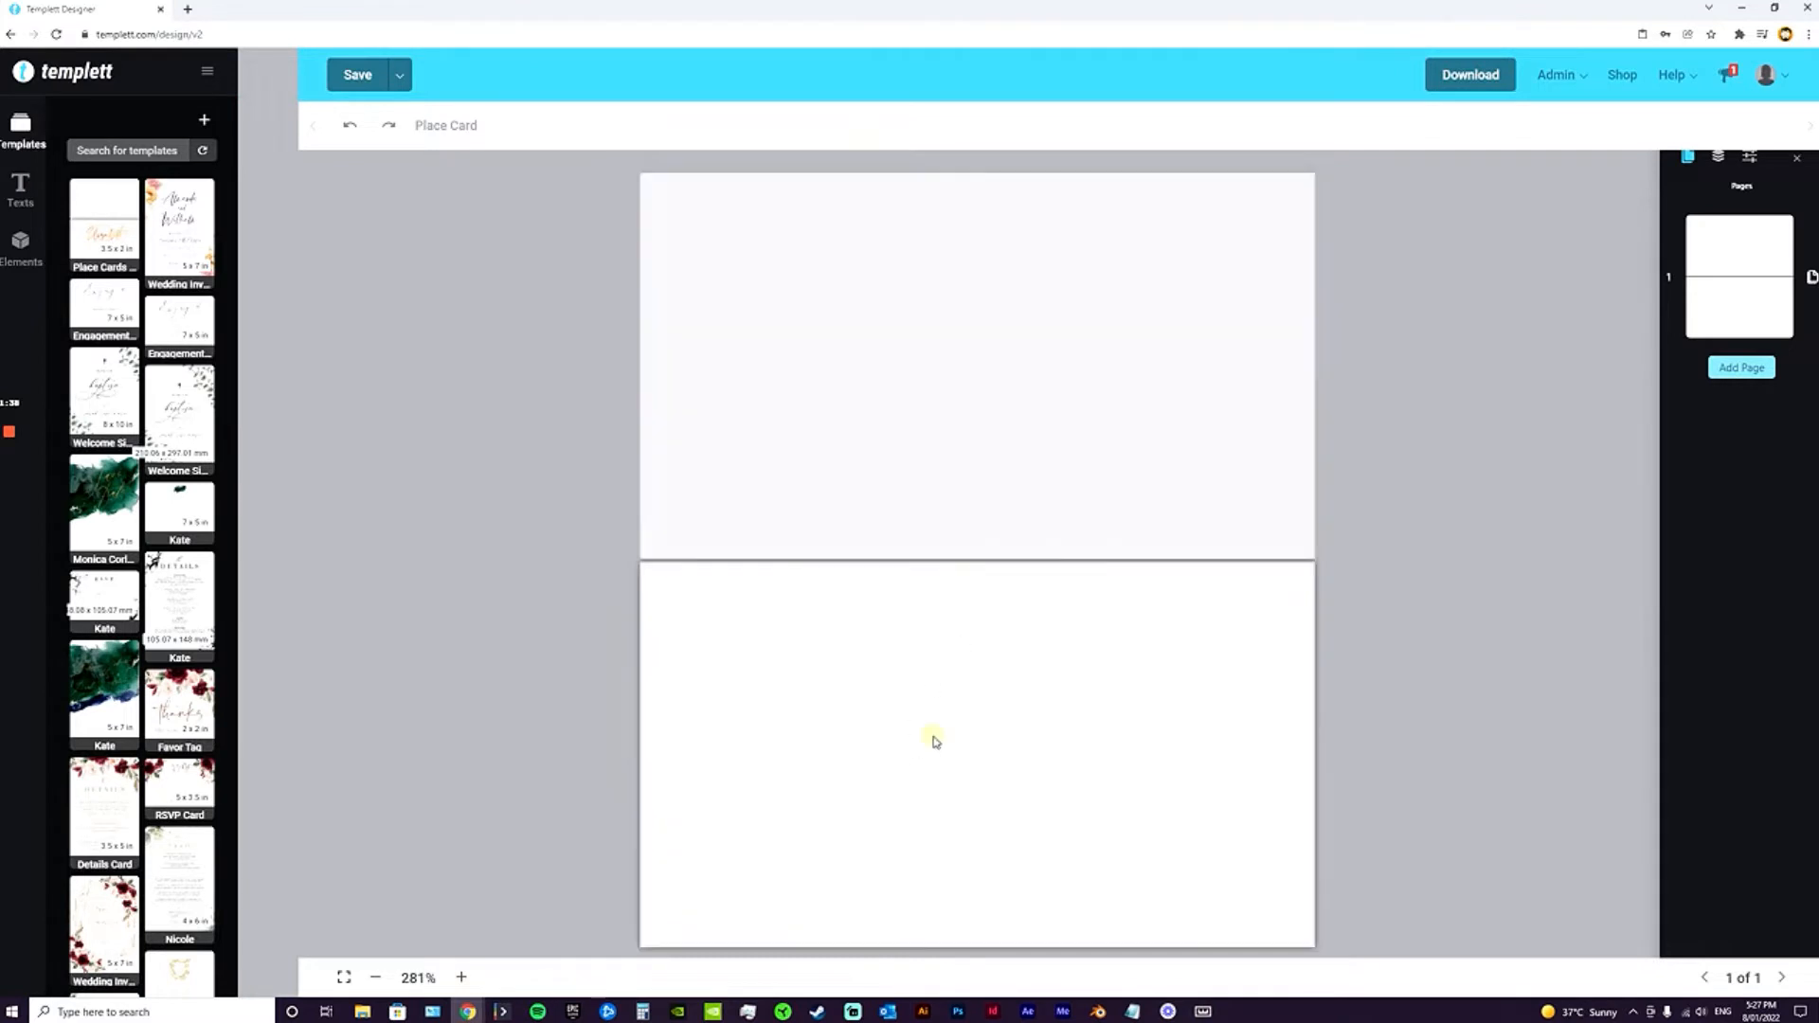
{"action": "left_click", "coordinate": [995, 687]}
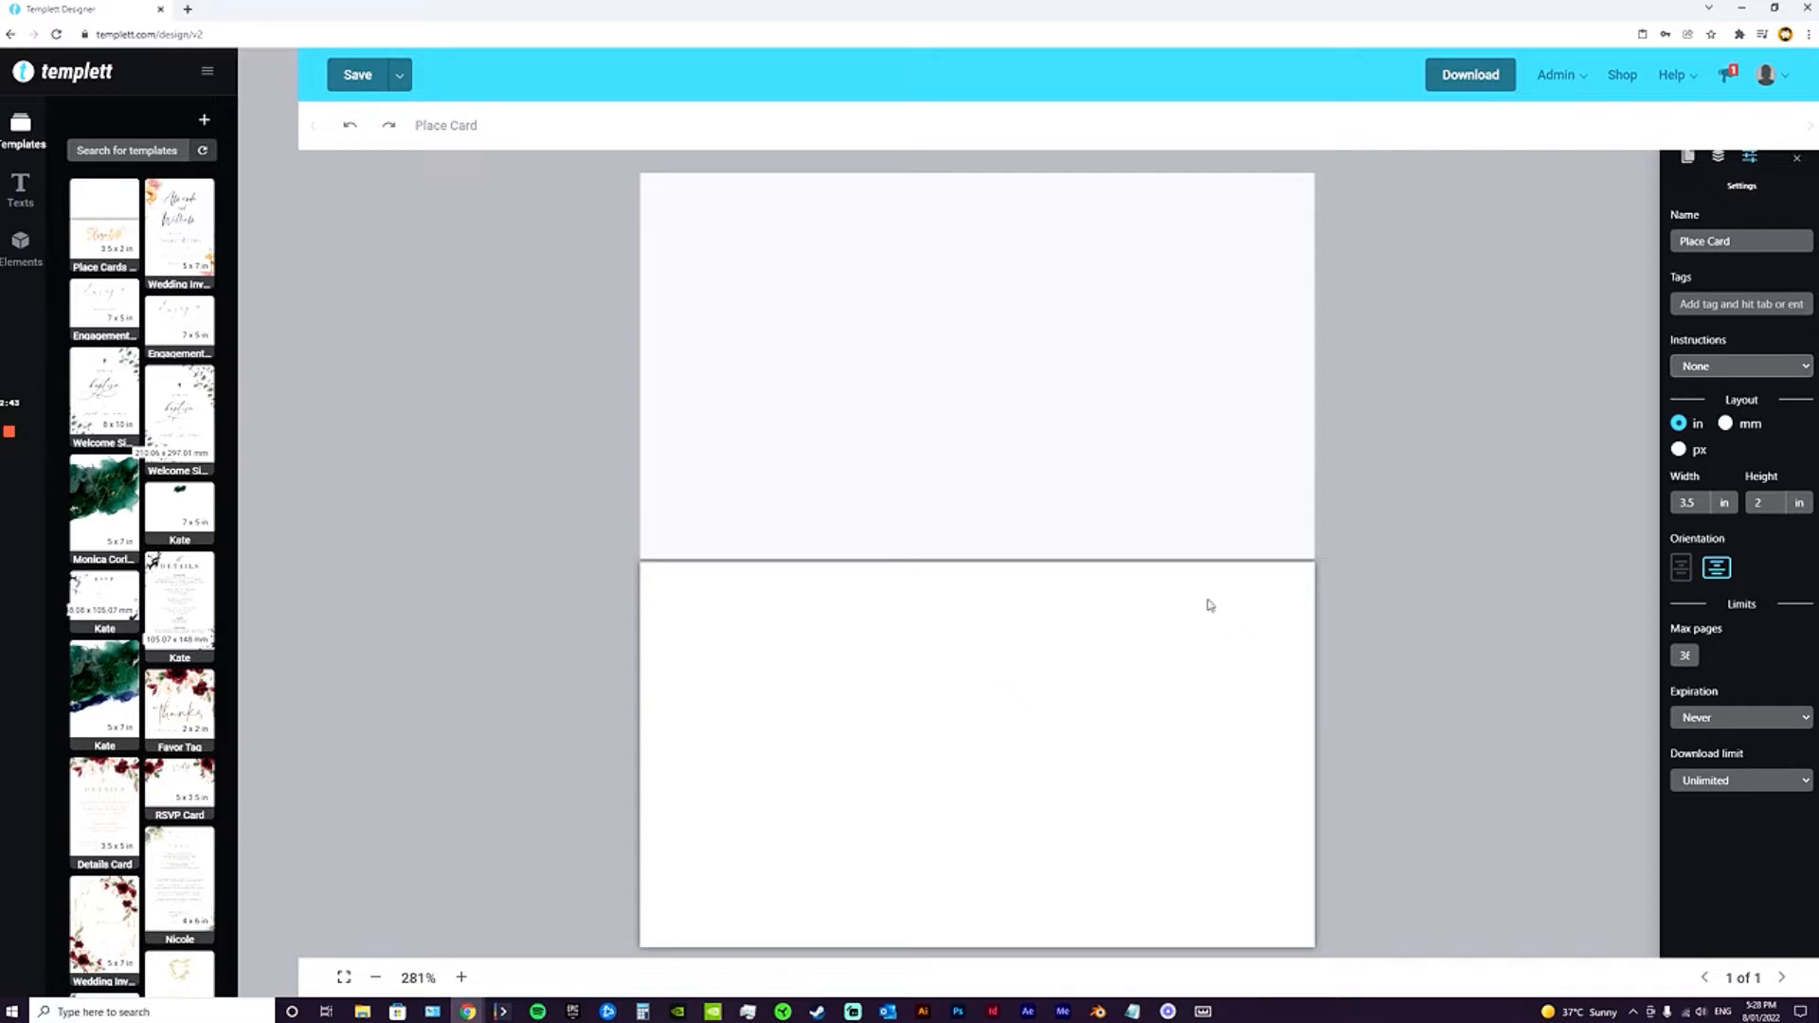
{"action": "left_click", "coordinate": [984, 381]}
{"action": "left_click", "coordinate": [972, 778]}
Duplicate the blank page repeatedly until the template has four pages.
{"action": "left_click", "coordinate": [1687, 156]}
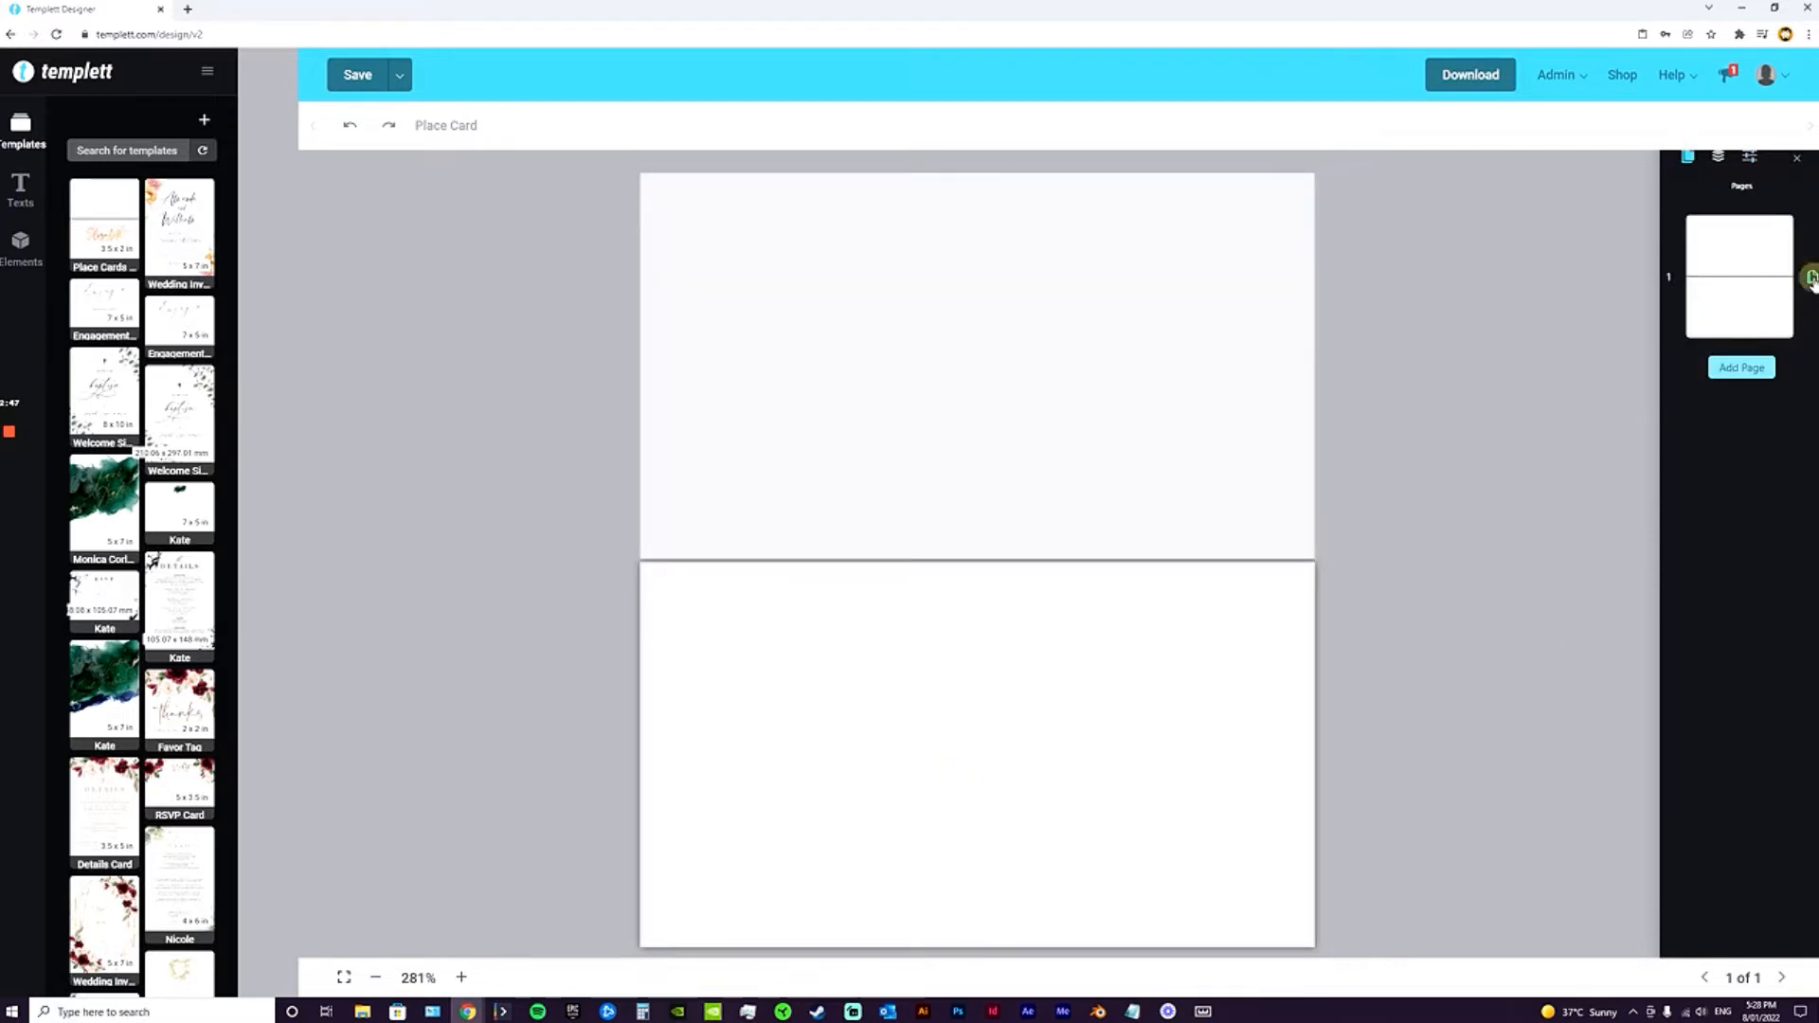
{"action": "left_click", "coordinate": [1812, 277]}
{"action": "left_click", "coordinate": [1812, 411]}
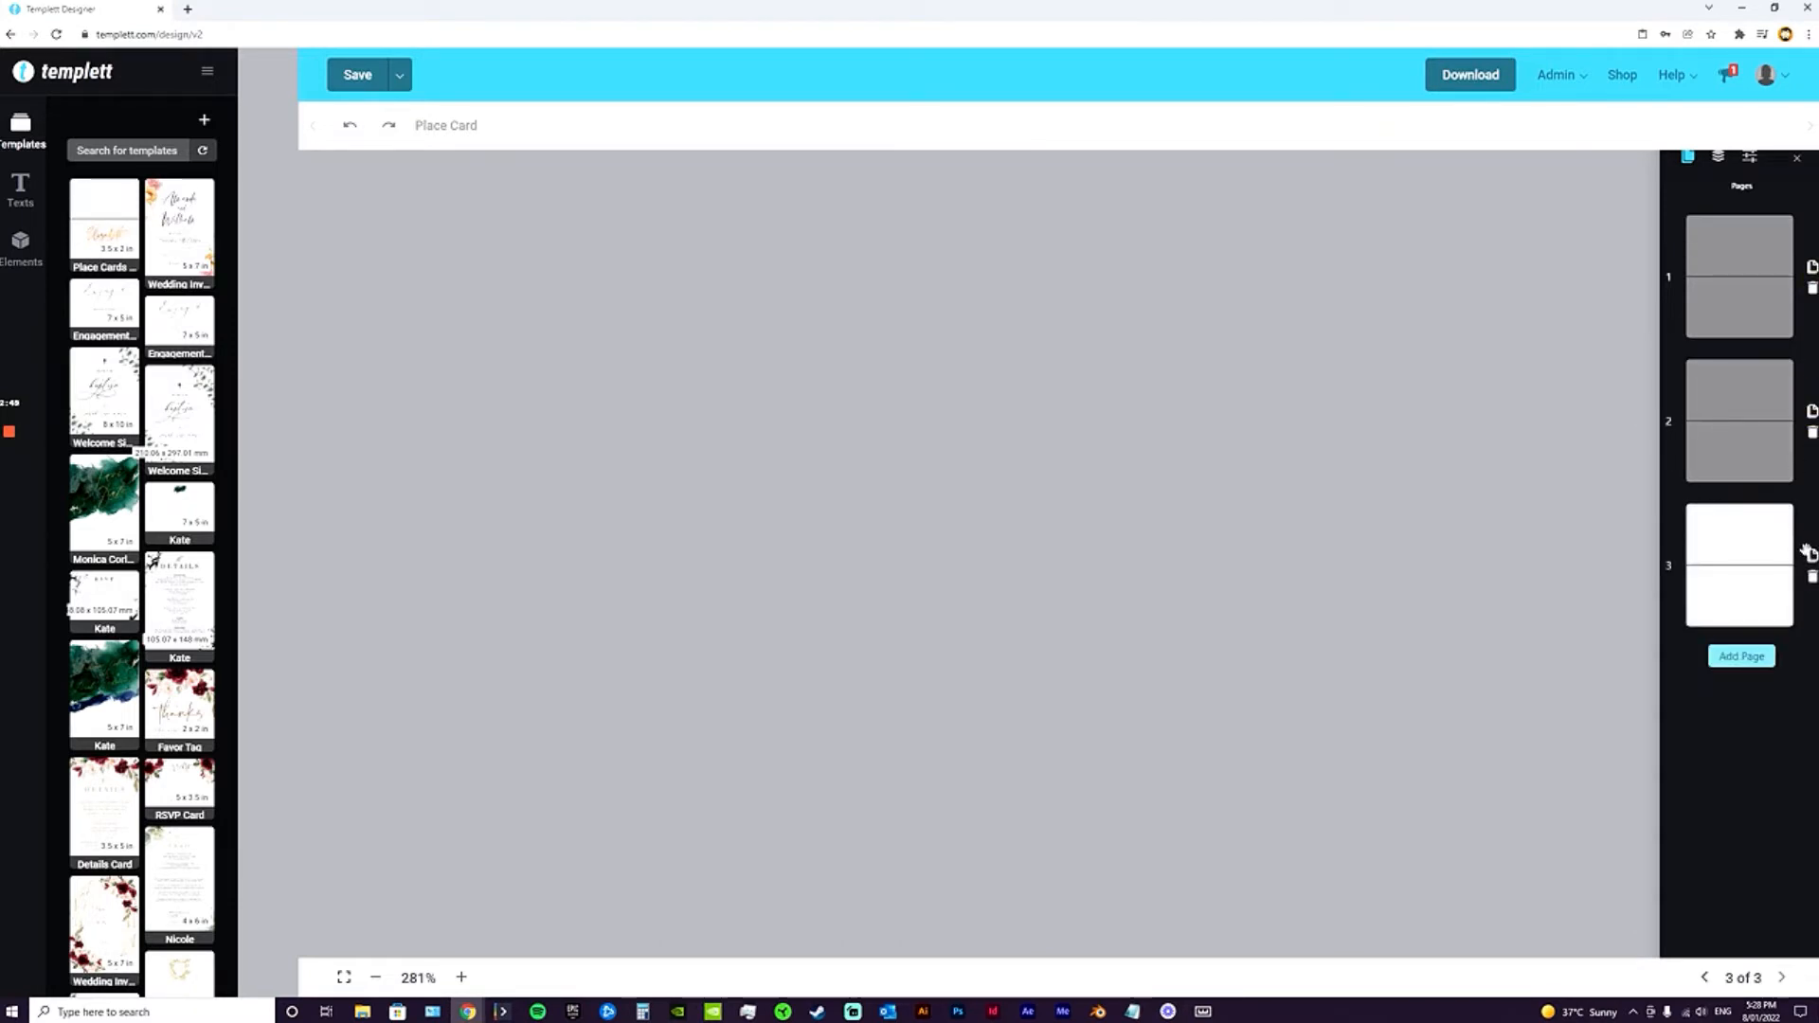
{"action": "left_click", "coordinate": [1811, 555]}
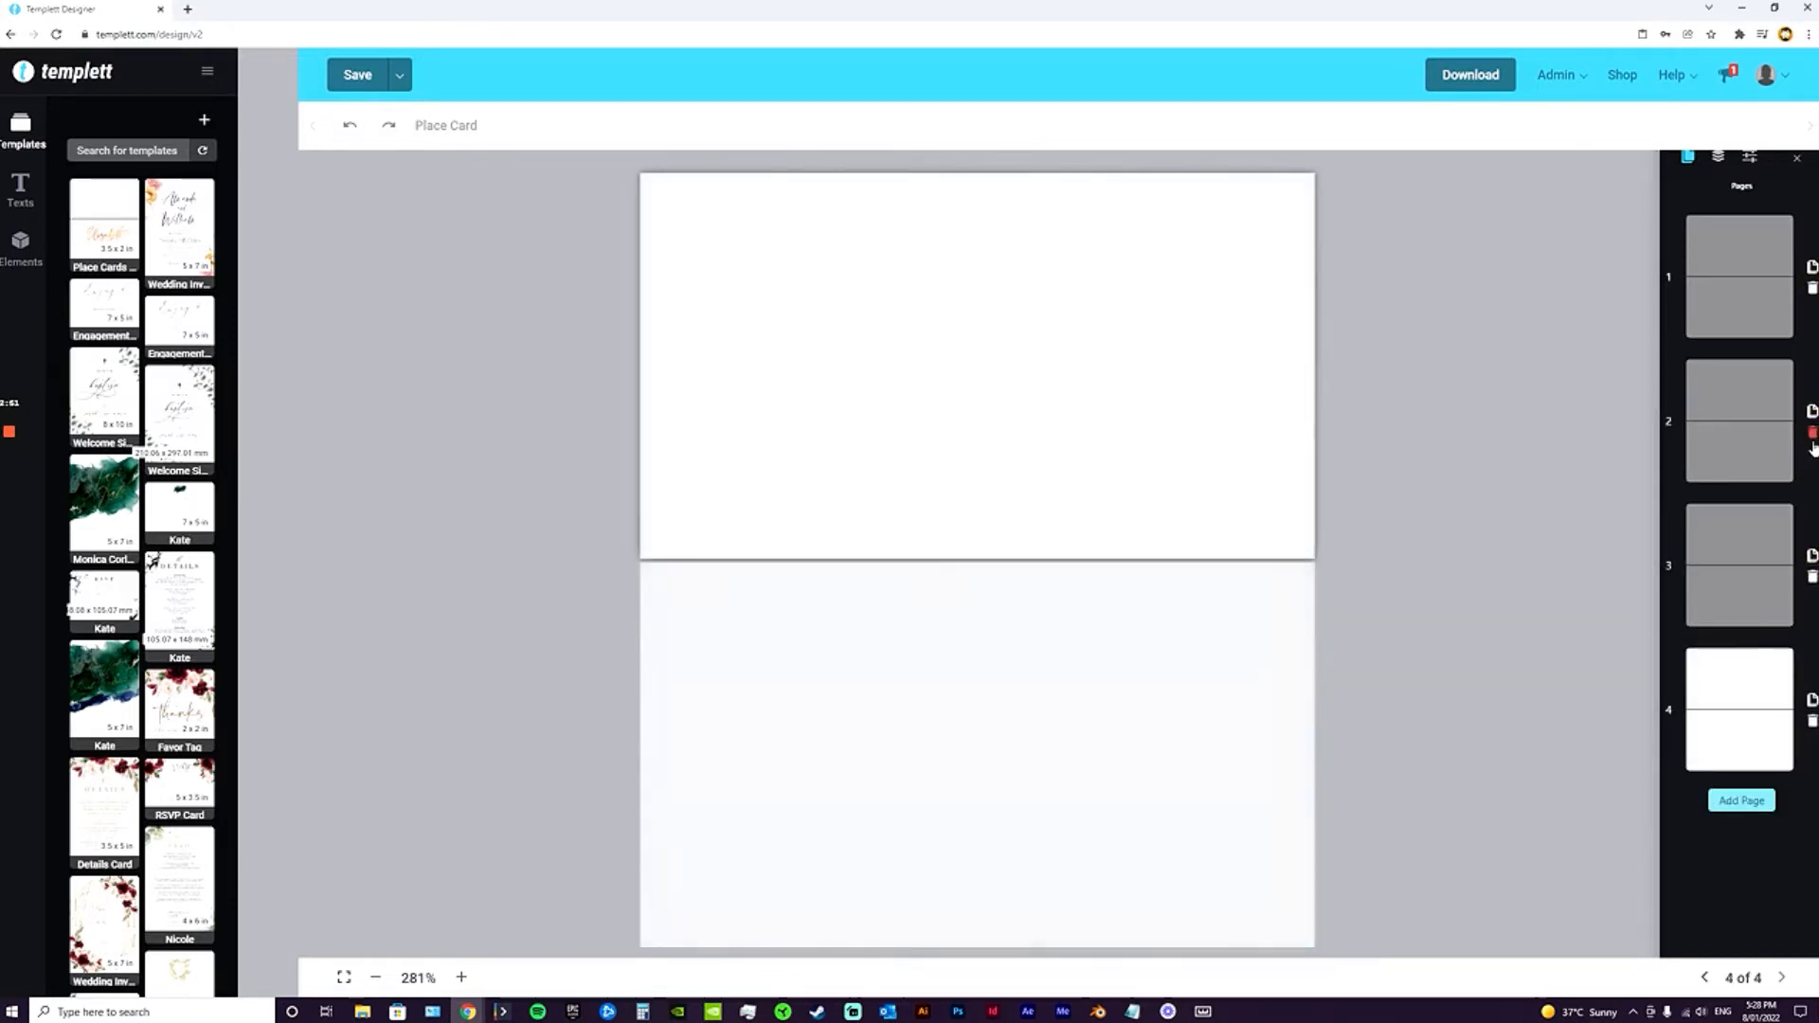
Delete the three duplicated pages so only the original page is left.
{"action": "left_click", "coordinate": [1809, 433]}
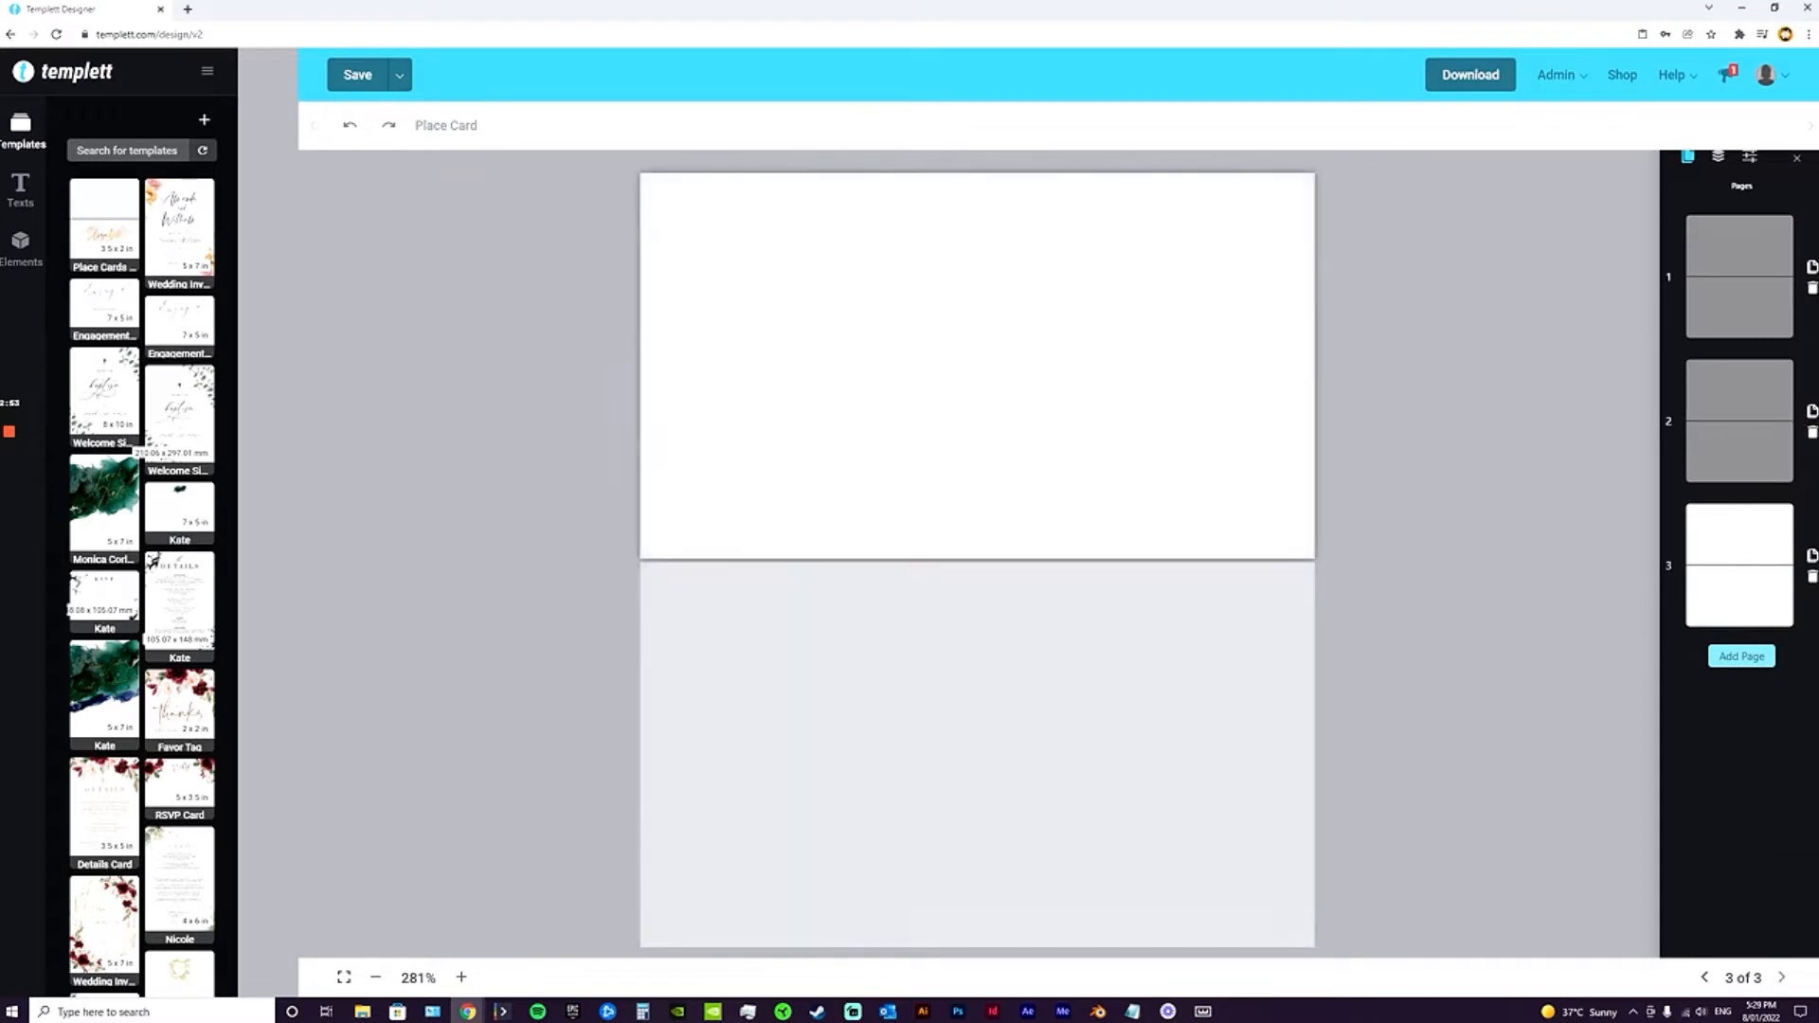
{"action": "left_click", "coordinate": [1811, 434]}
{"action": "left_click", "coordinate": [1811, 434]}
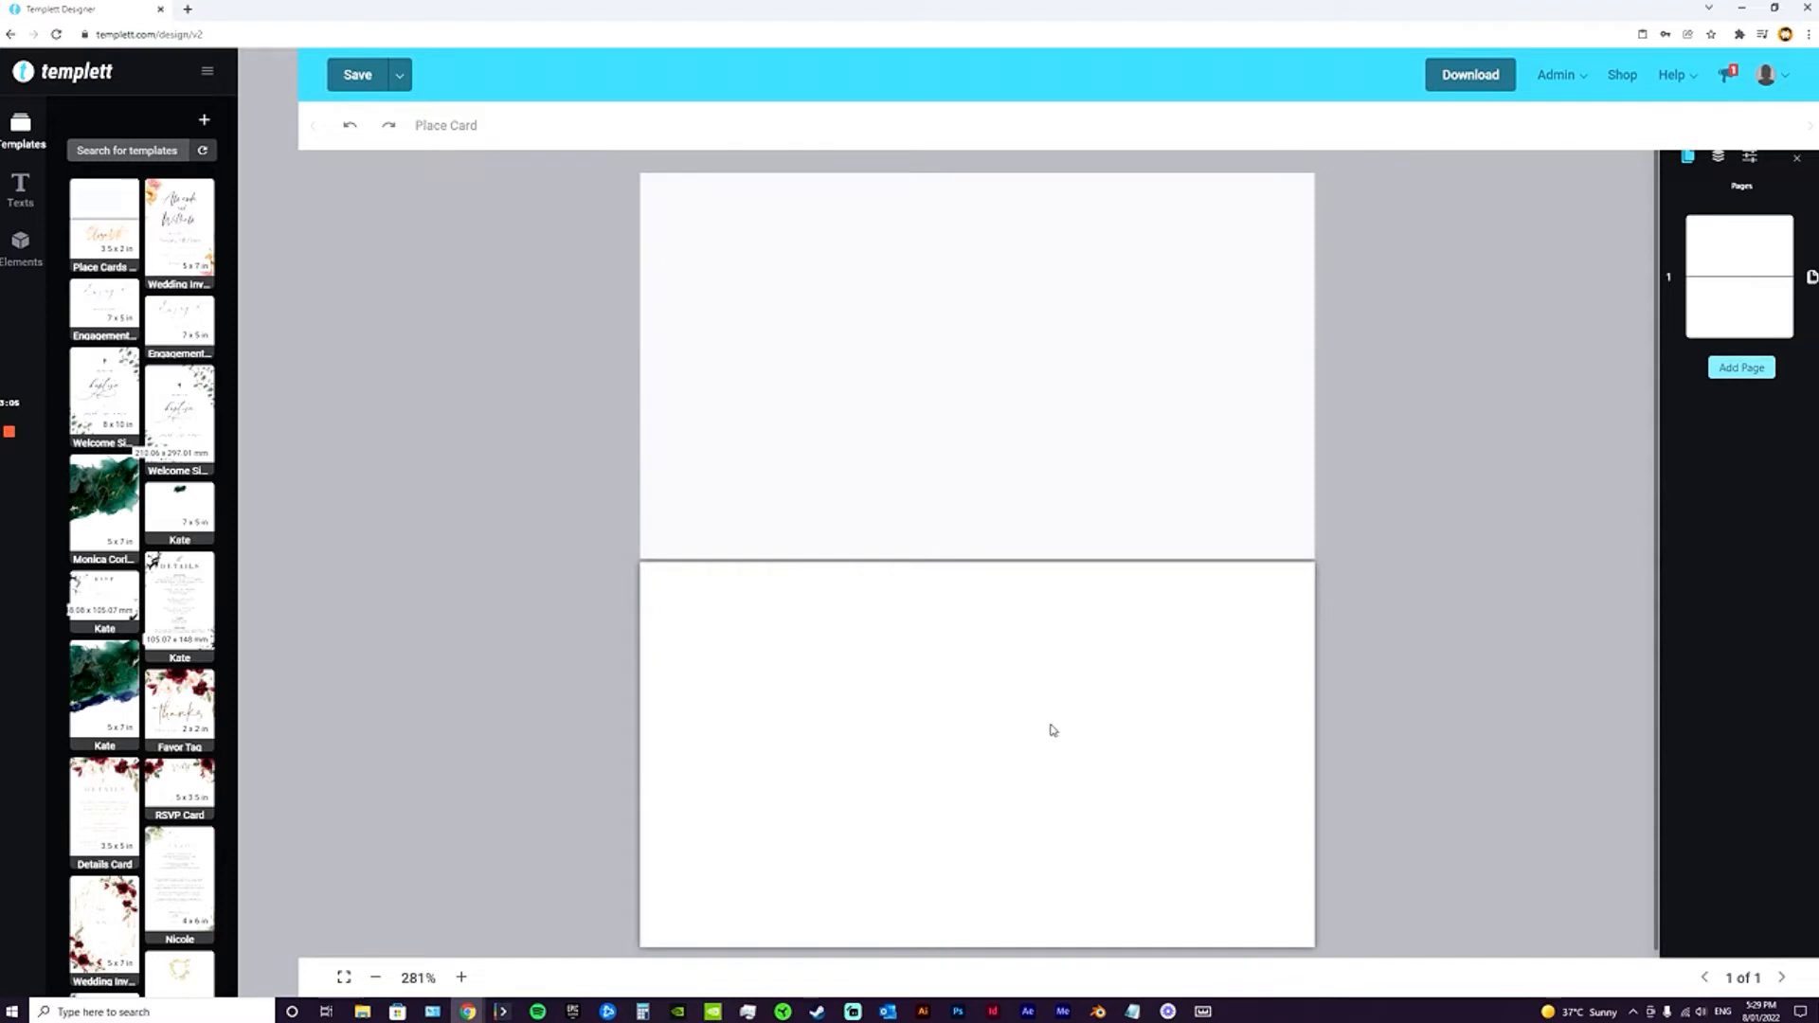
Insert the peach and pink floral bouquet element on the card's lower half and scale it to 26%.
{"action": "left_click", "coordinate": [20, 246]}
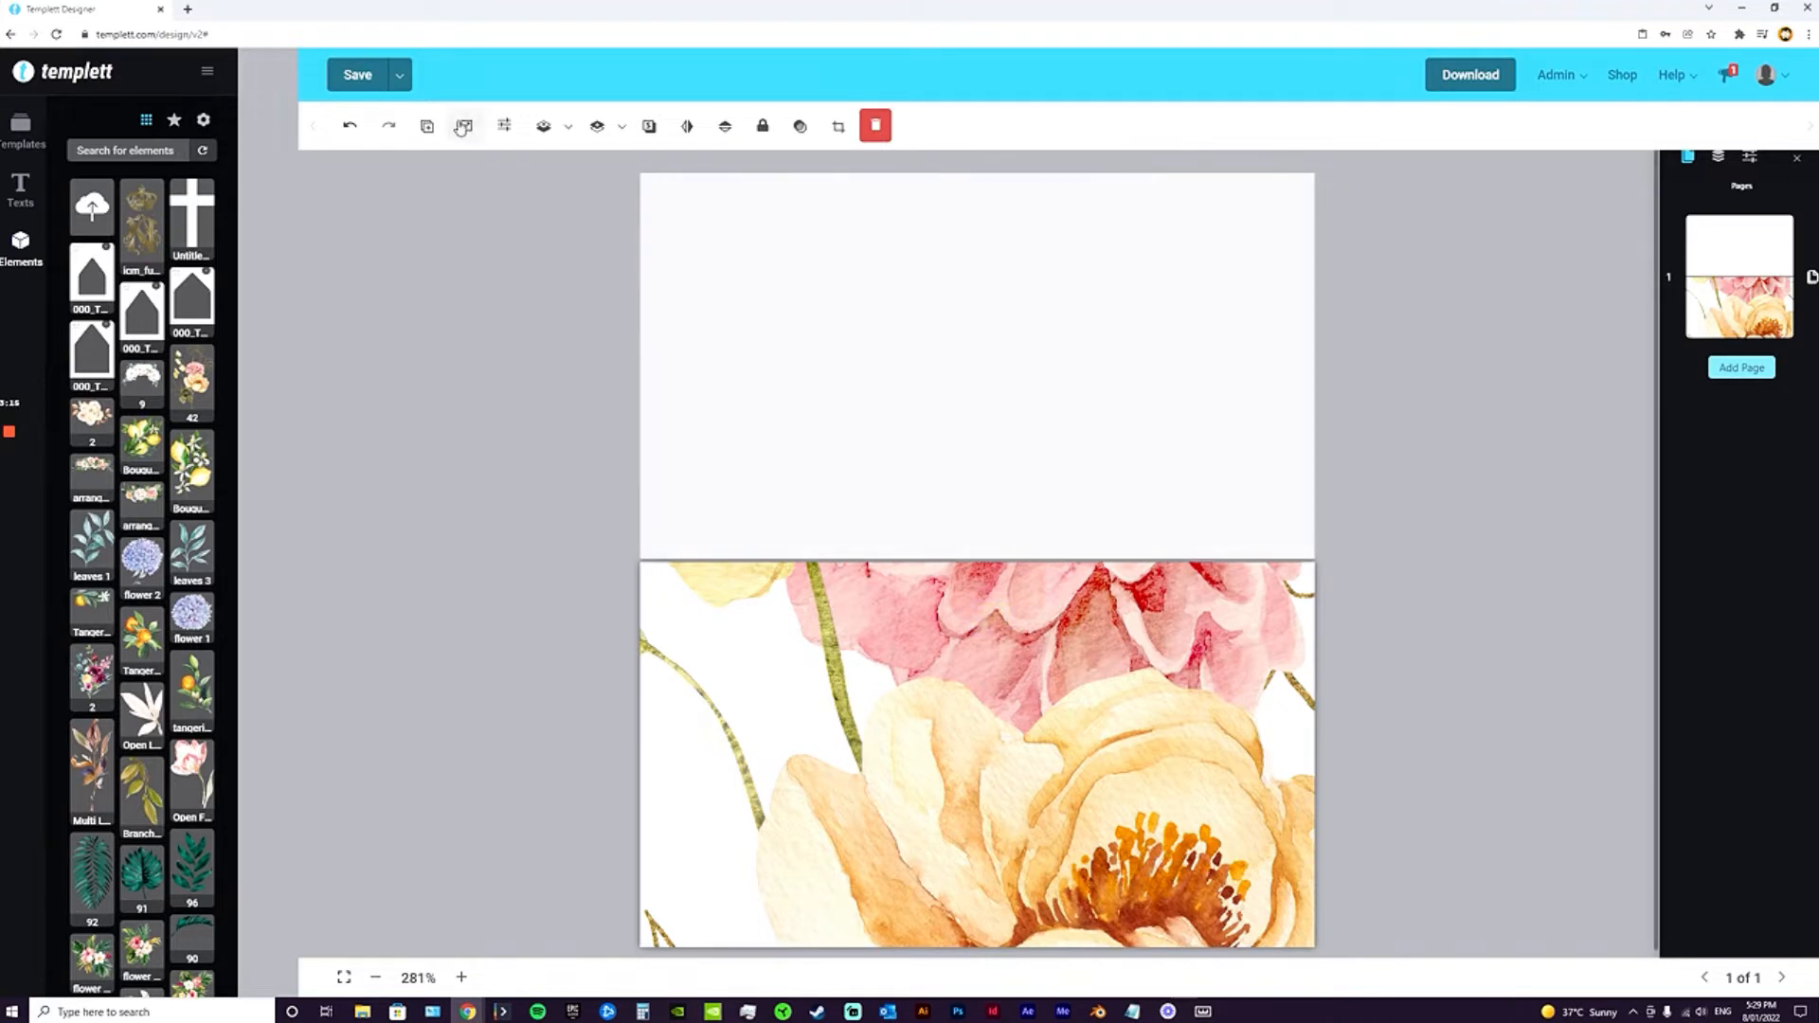
{"action": "left_click", "coordinate": [463, 126]}
{"action": "left_click_drag", "start_coordinate": [499, 162], "coordinate": [489, 163]}
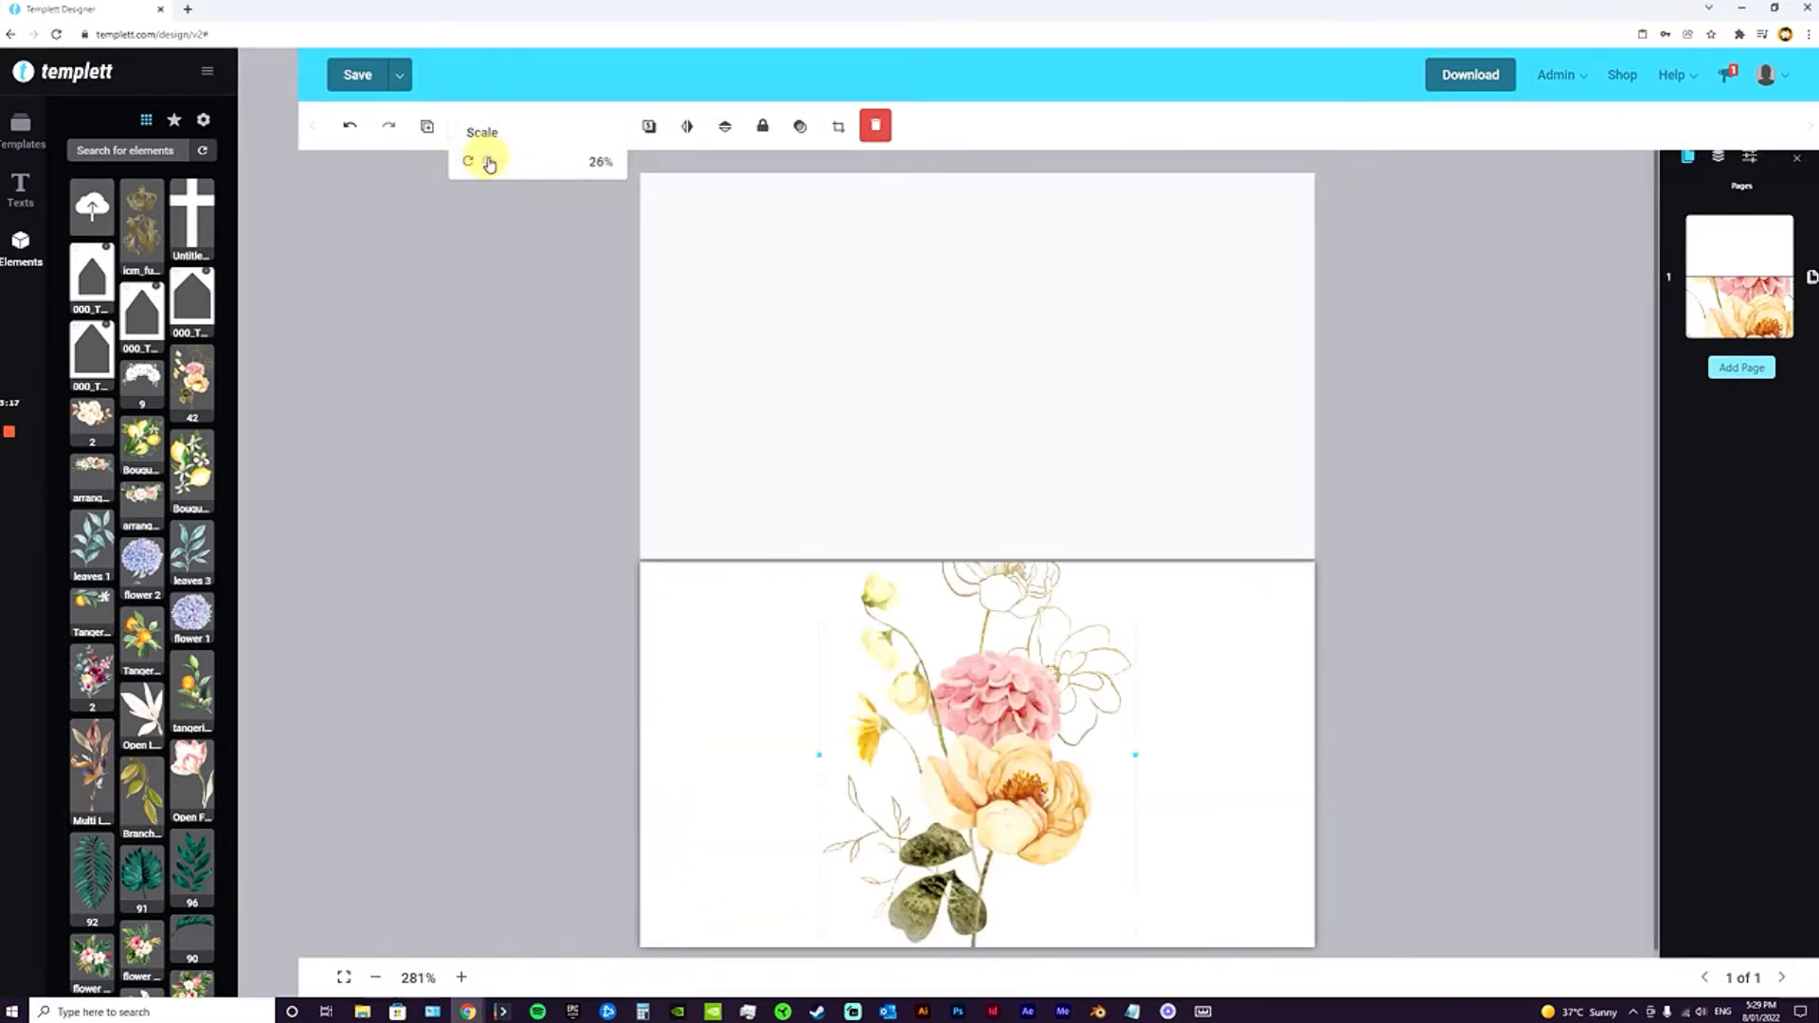
Rotate the bouquet slightly, enlarge it to about 30% and place it along the left edge of the card's lower half.
{"action": "left_click_drag", "start_coordinate": [970, 628], "coordinate": [837, 738]}
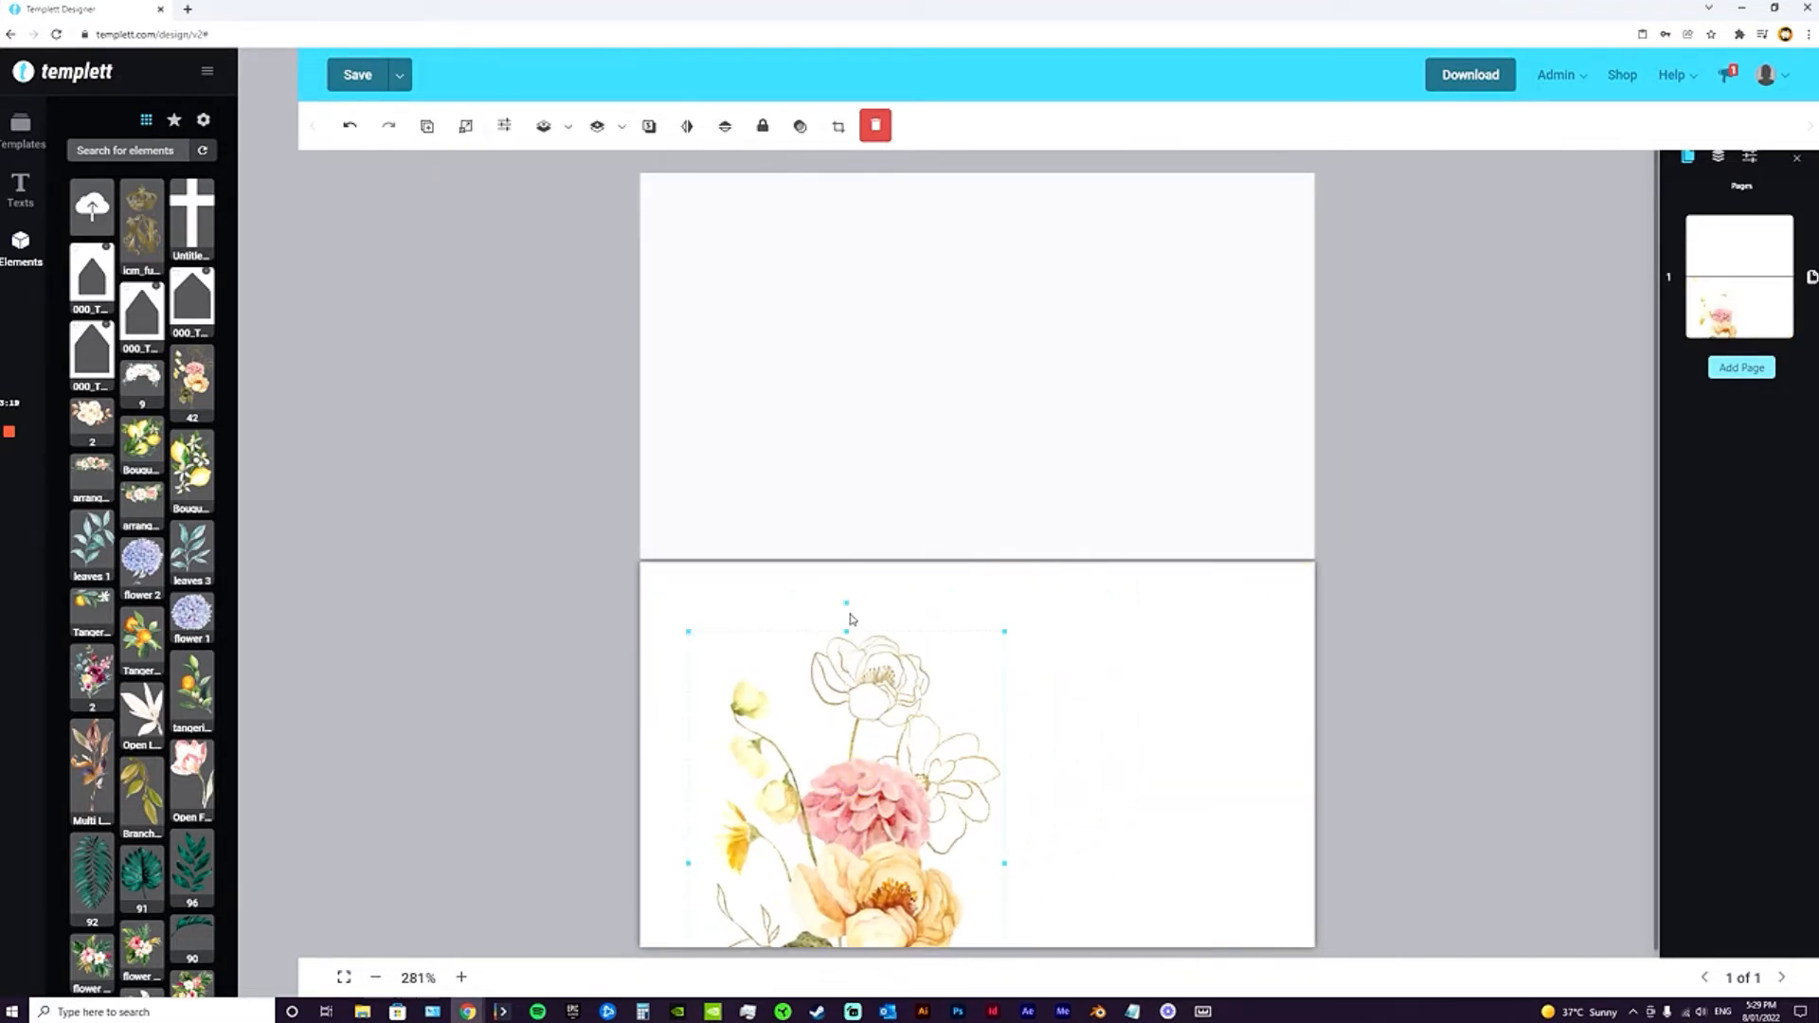
{"action": "left_click_drag", "start_coordinate": [847, 604], "coordinate": [708, 617]}
{"action": "left_click_drag", "start_coordinate": [812, 726], "coordinate": [864, 735]}
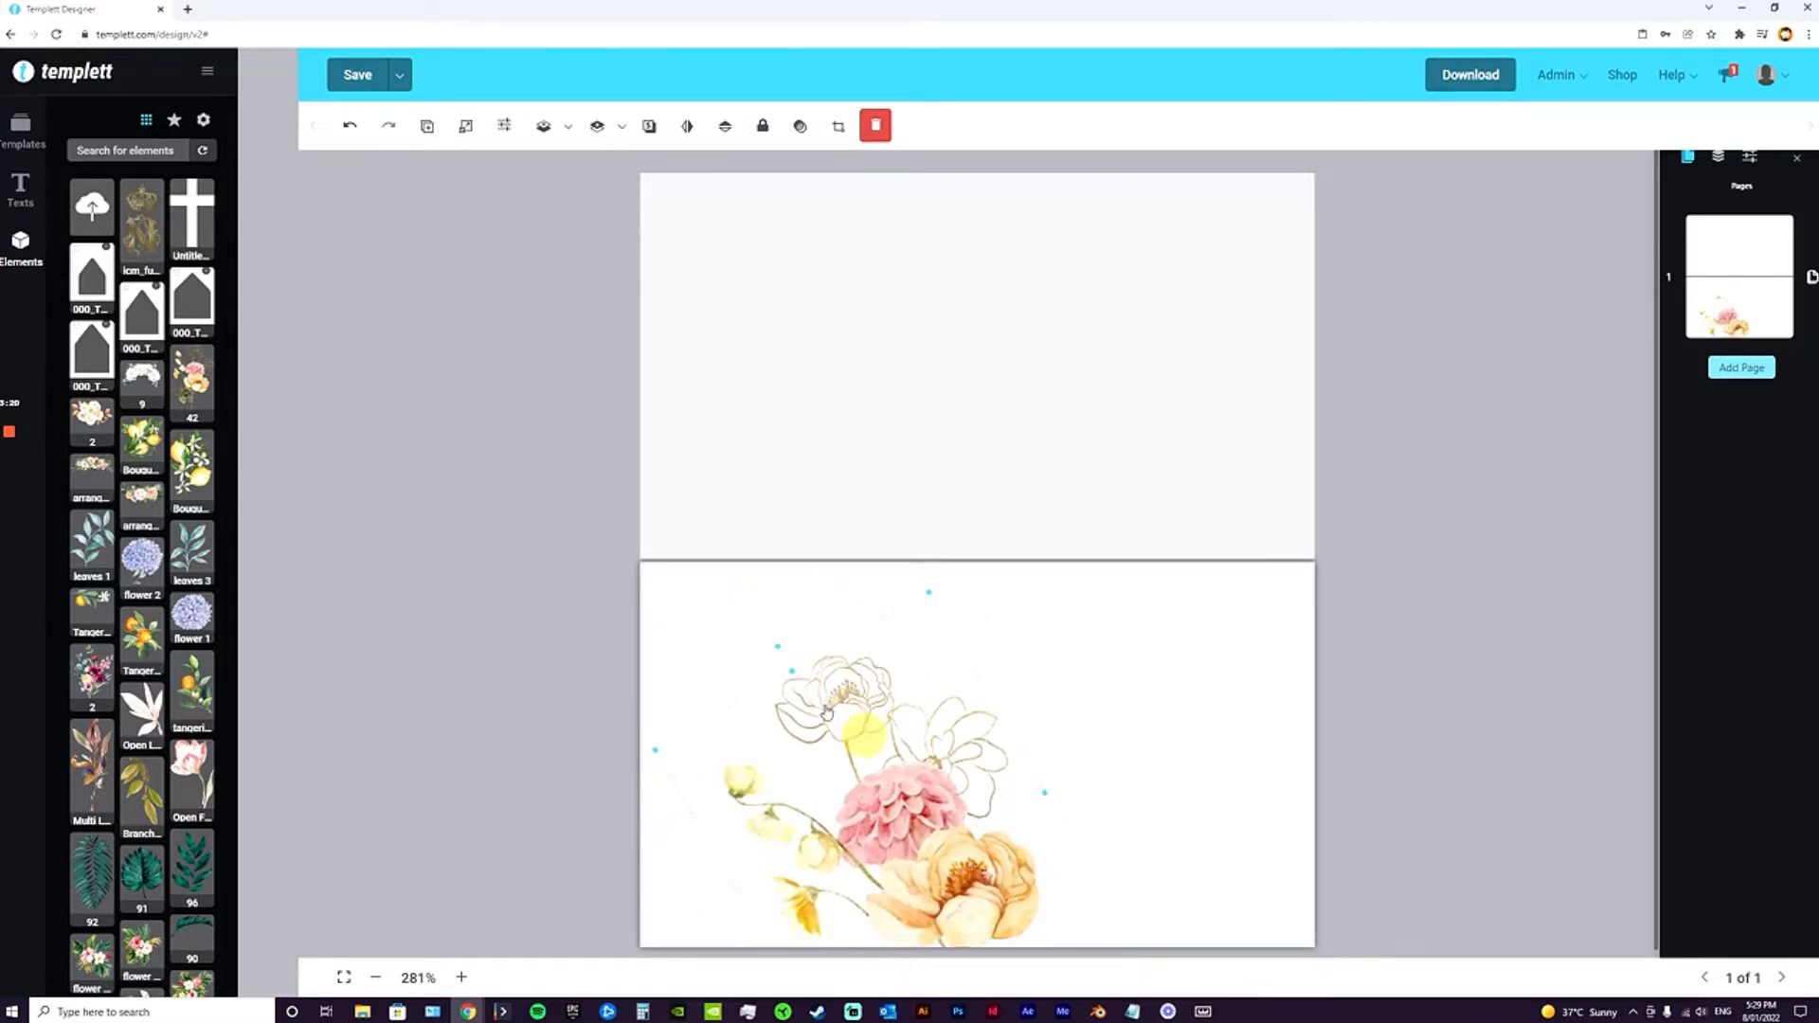
{"action": "left_click_drag", "start_coordinate": [932, 592], "coordinate": [966, 516]}
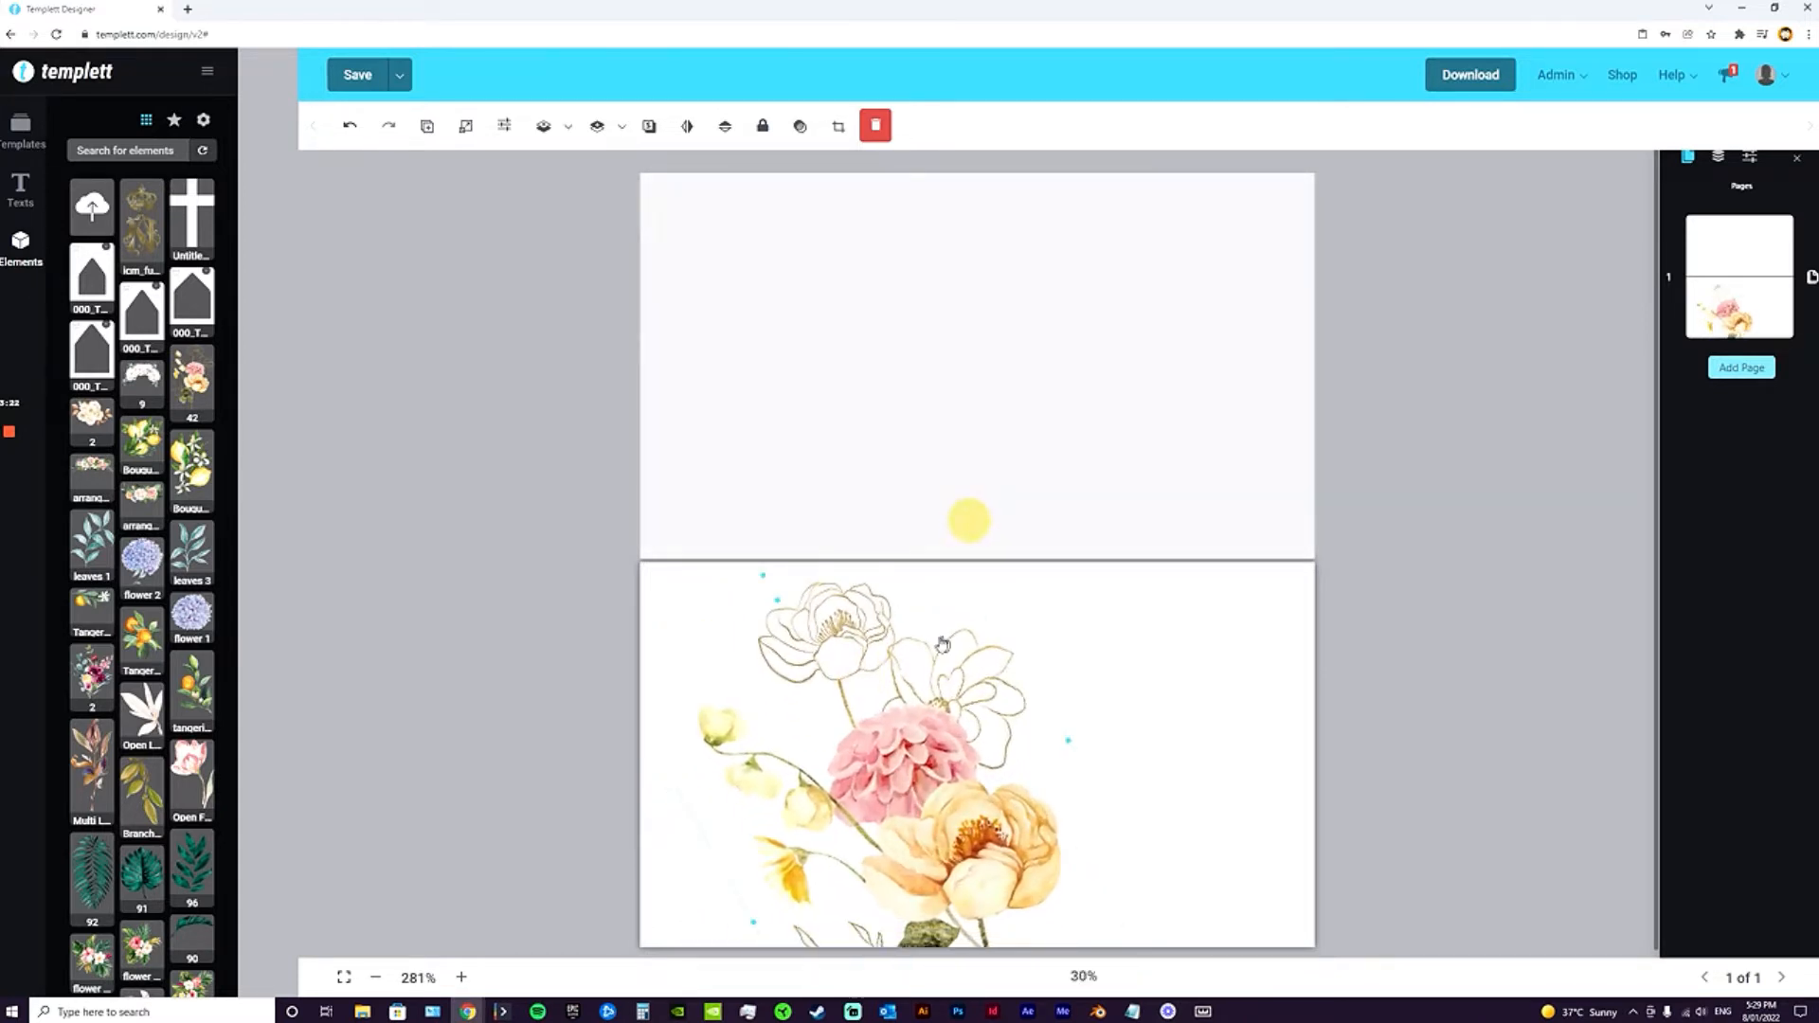
{"action": "left_click_drag", "start_coordinate": [763, 575], "coordinate": [857, 537]}
{"action": "left_click", "coordinate": [743, 665]}
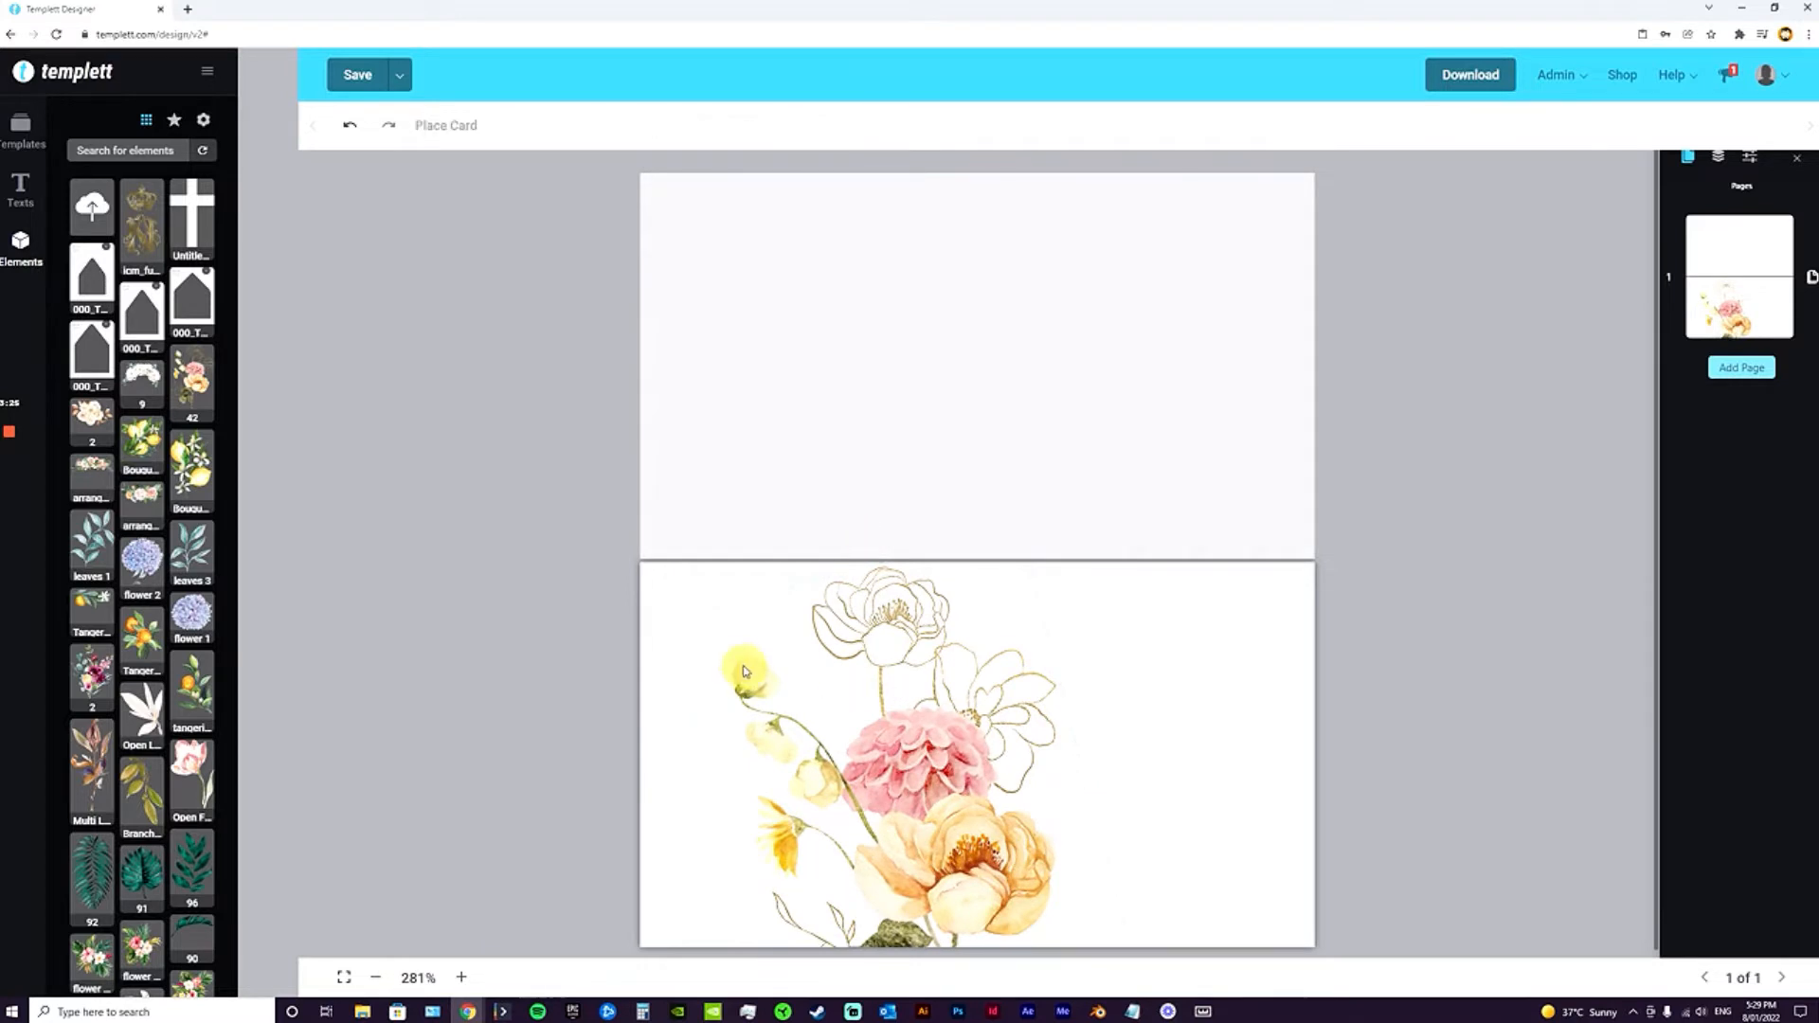
{"action": "left_click_drag", "start_coordinate": [887, 754], "coordinate": [753, 727]}
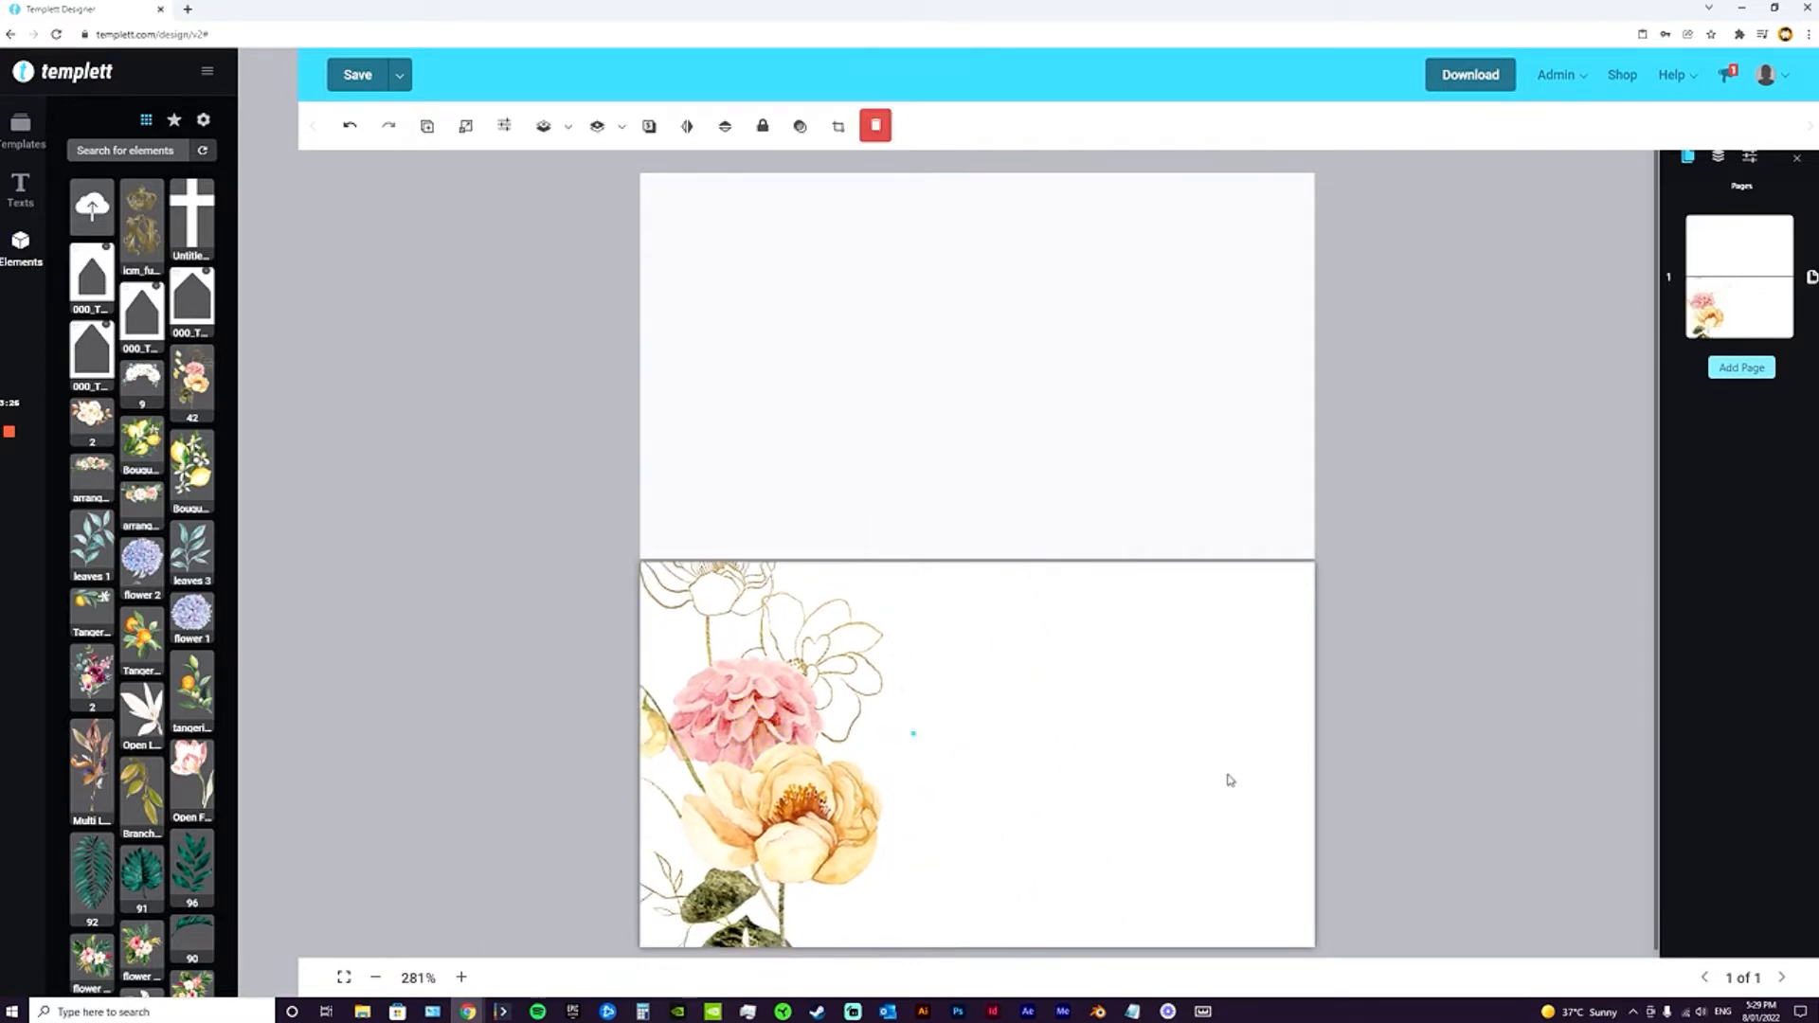
{"action": "left_click", "coordinate": [1165, 742]}
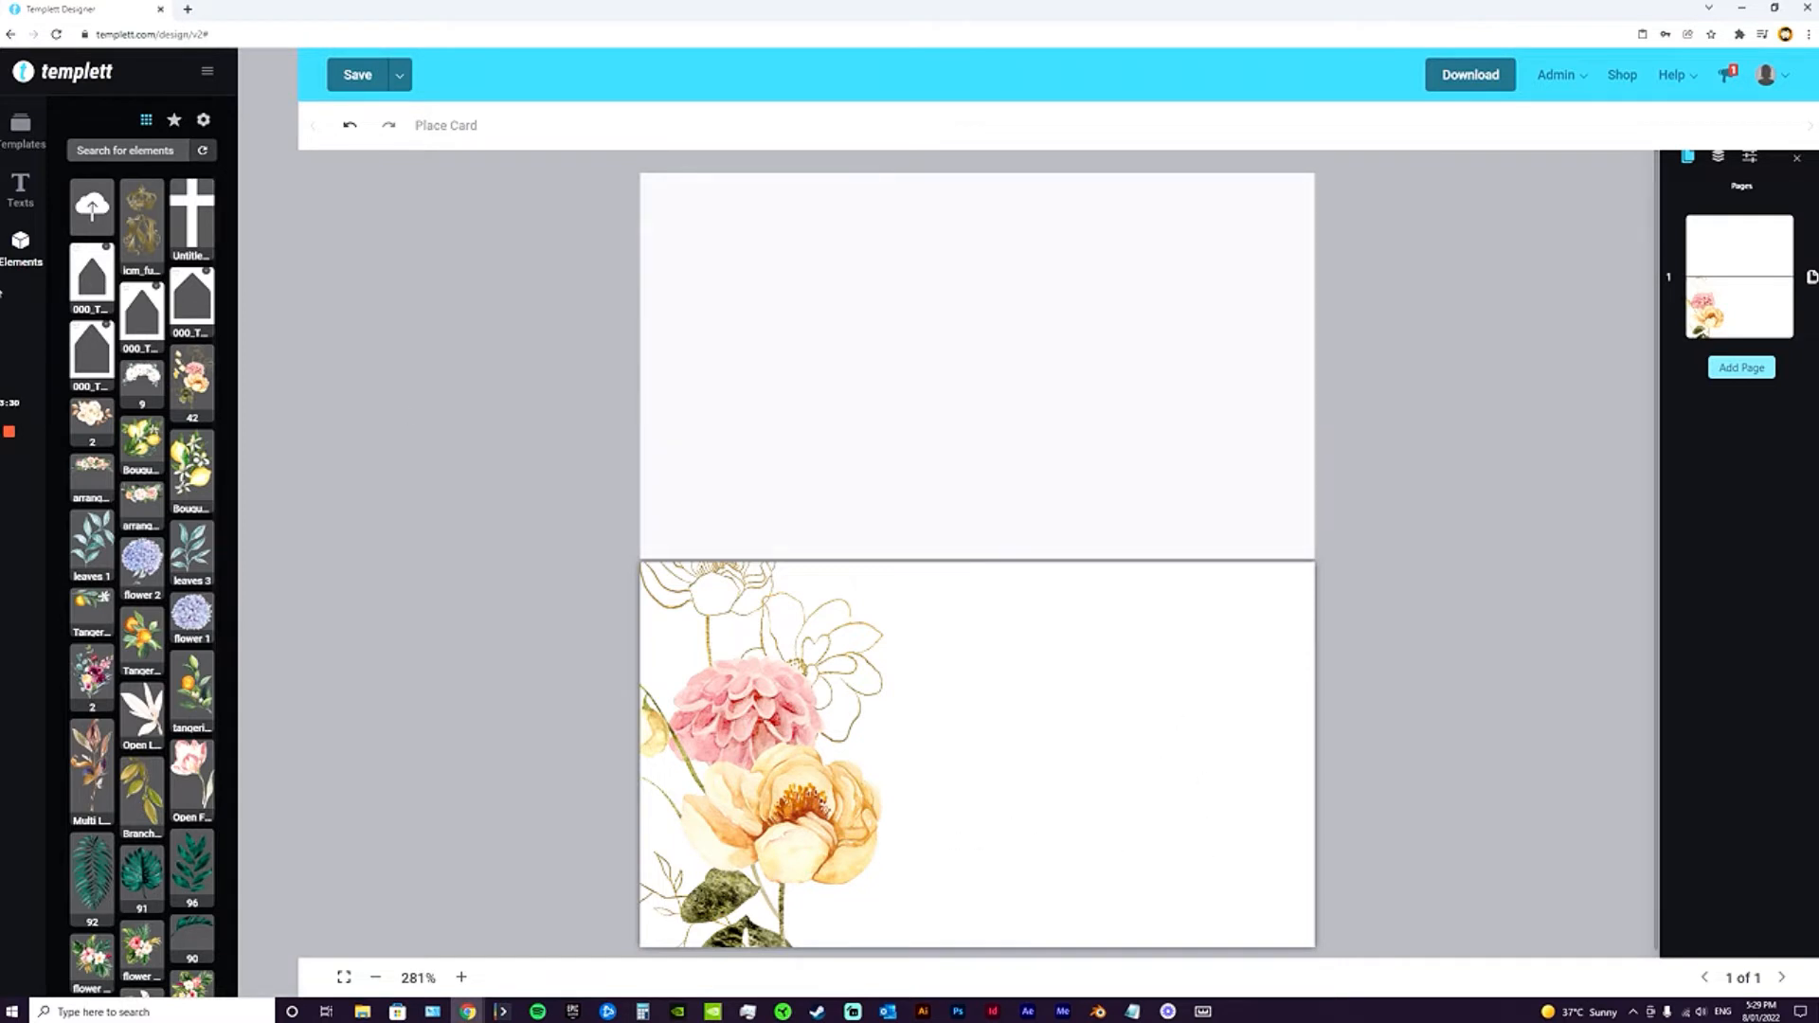
Add a heading to the card's lower half and replace its text with the guest's first name.
{"action": "left_click", "coordinate": [20, 189]}
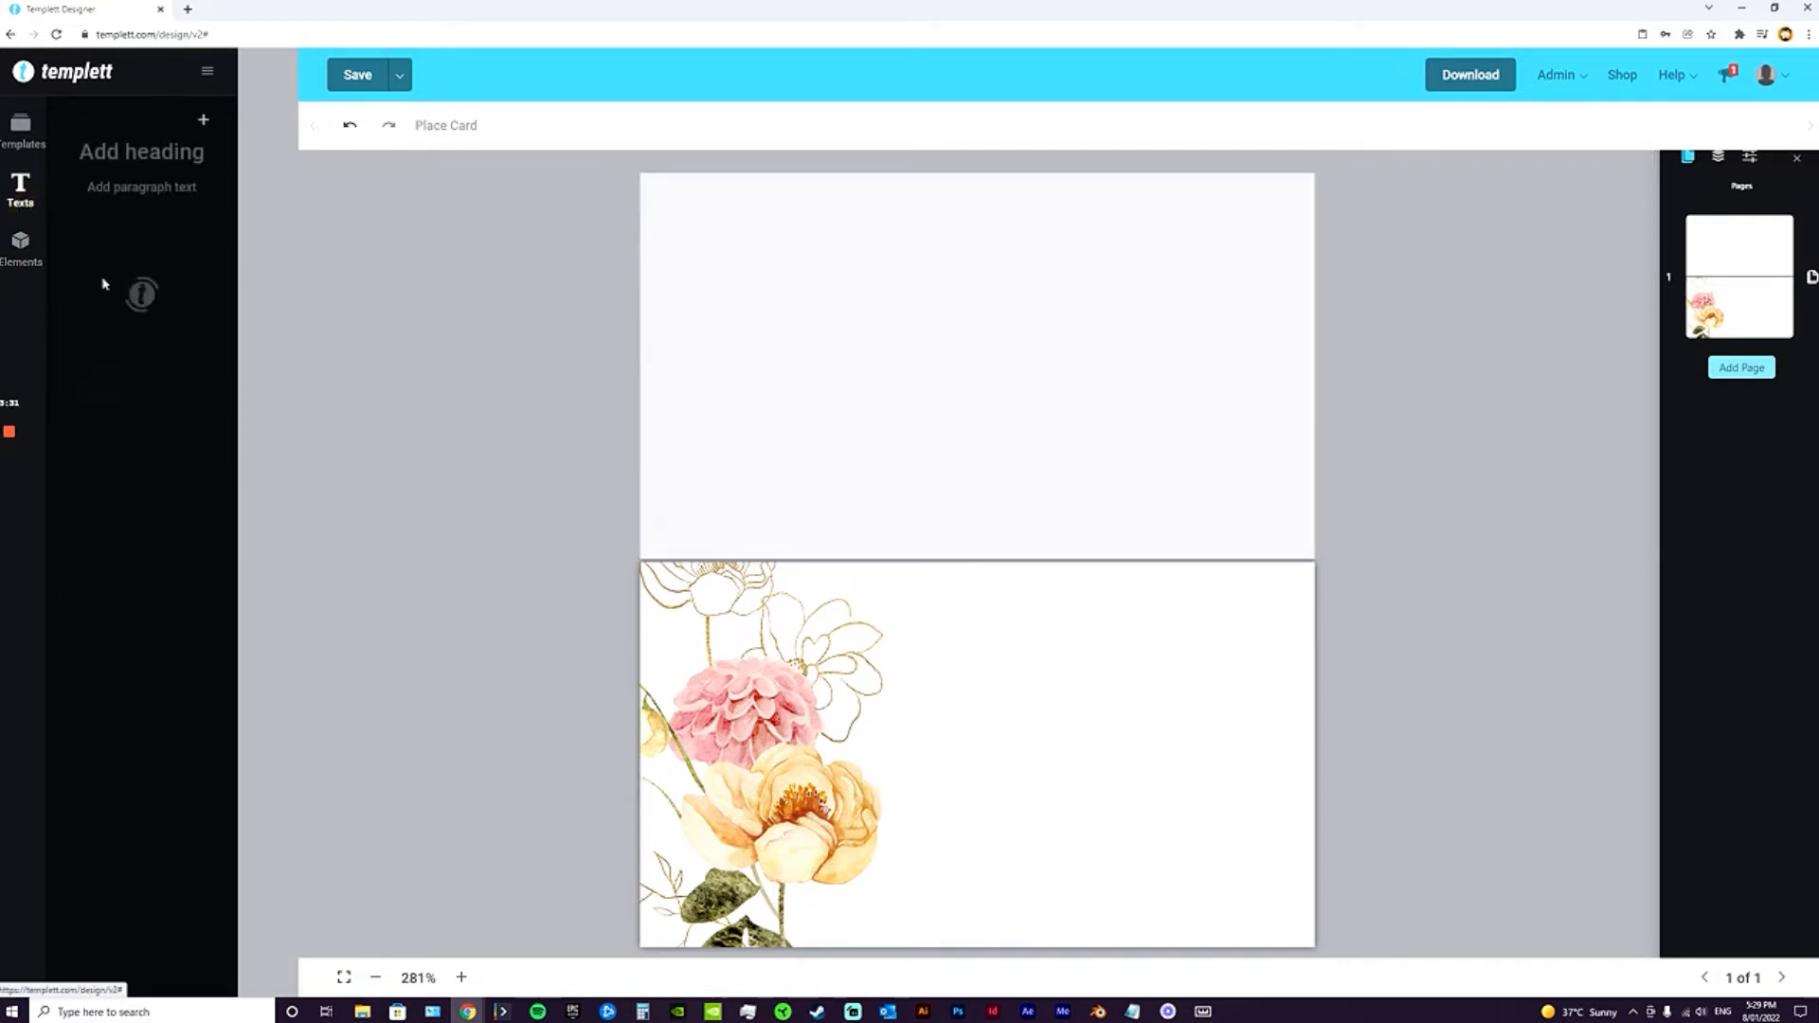
{"action": "left_click", "coordinate": [134, 154]}
{"action": "double_click", "coordinate": [959, 758]}
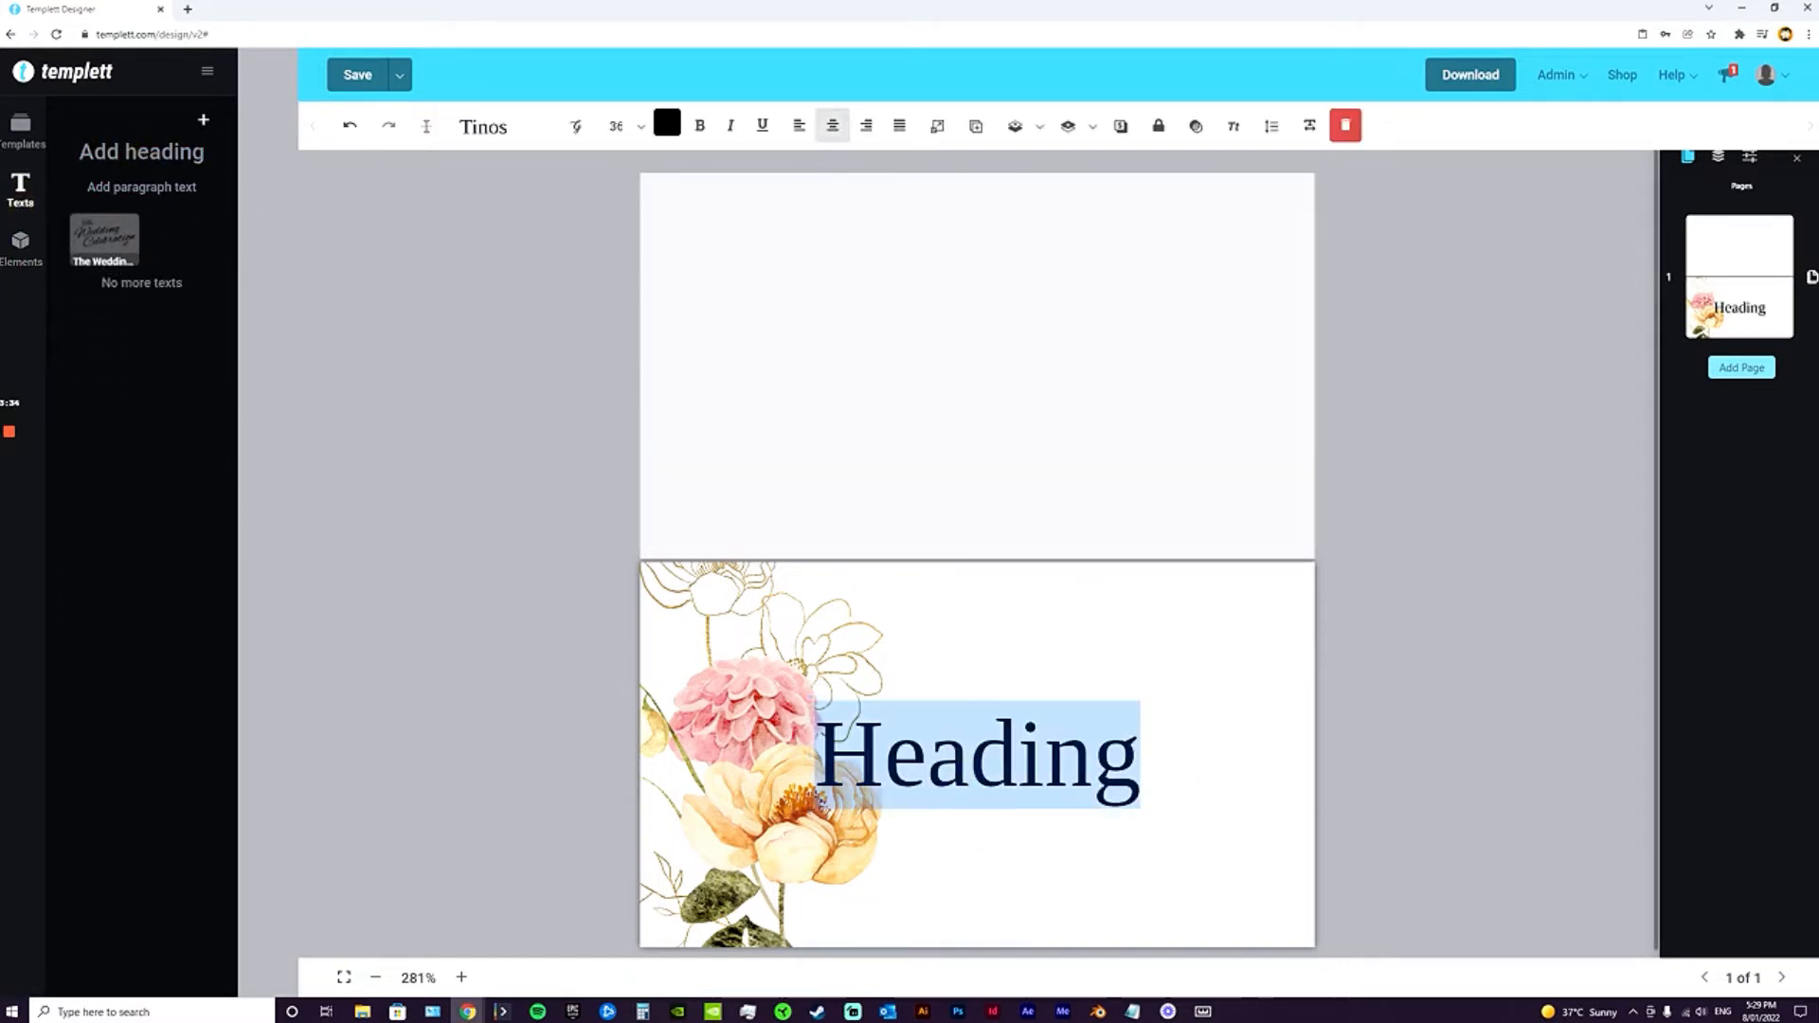
{"action": "type", "text": "Aurora"}
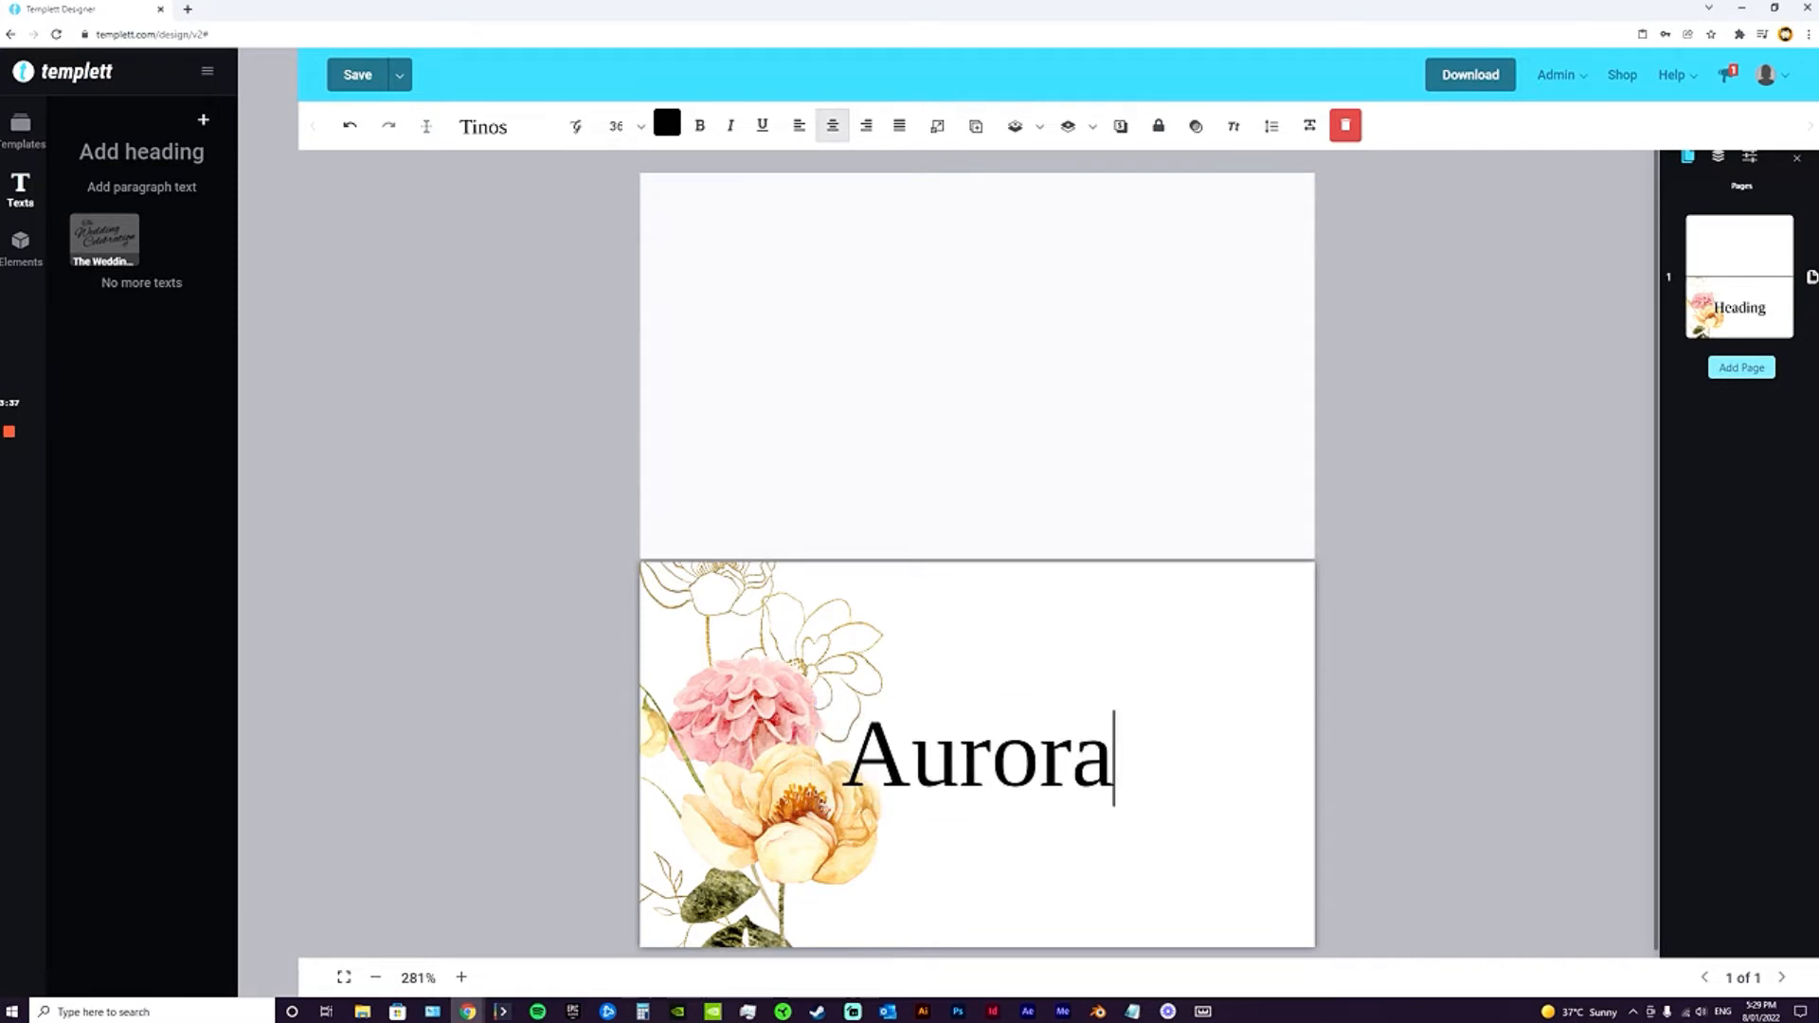
{"action": "left_click", "coordinate": [1127, 635]}
Widen the guest name's text box, position it beside the flowers and right-align the text.
{"action": "left_click", "coordinate": [1026, 744]}
{"action": "left_click_drag", "start_coordinate": [1145, 756], "coordinate": [1258, 752]}
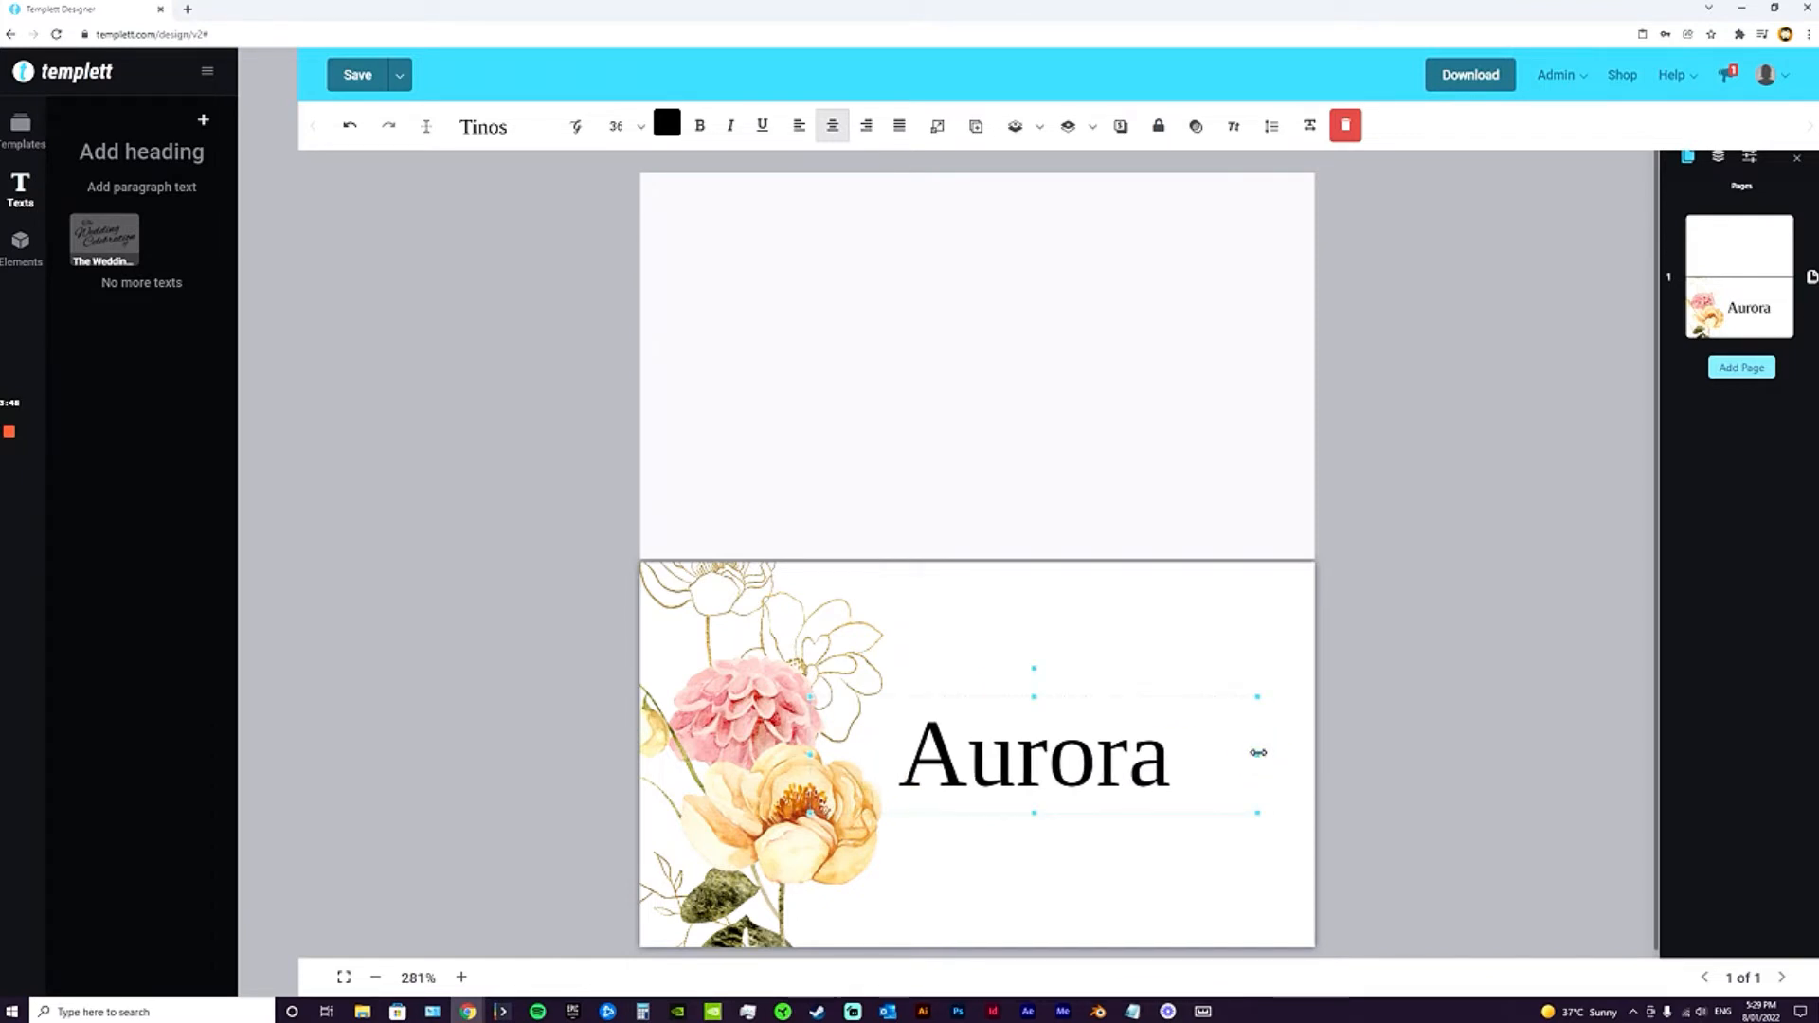
{"action": "left_click_drag", "start_coordinate": [1255, 755], "coordinate": [1340, 745]}
{"action": "left_click_drag", "start_coordinate": [1182, 760], "coordinate": [1114, 758]}
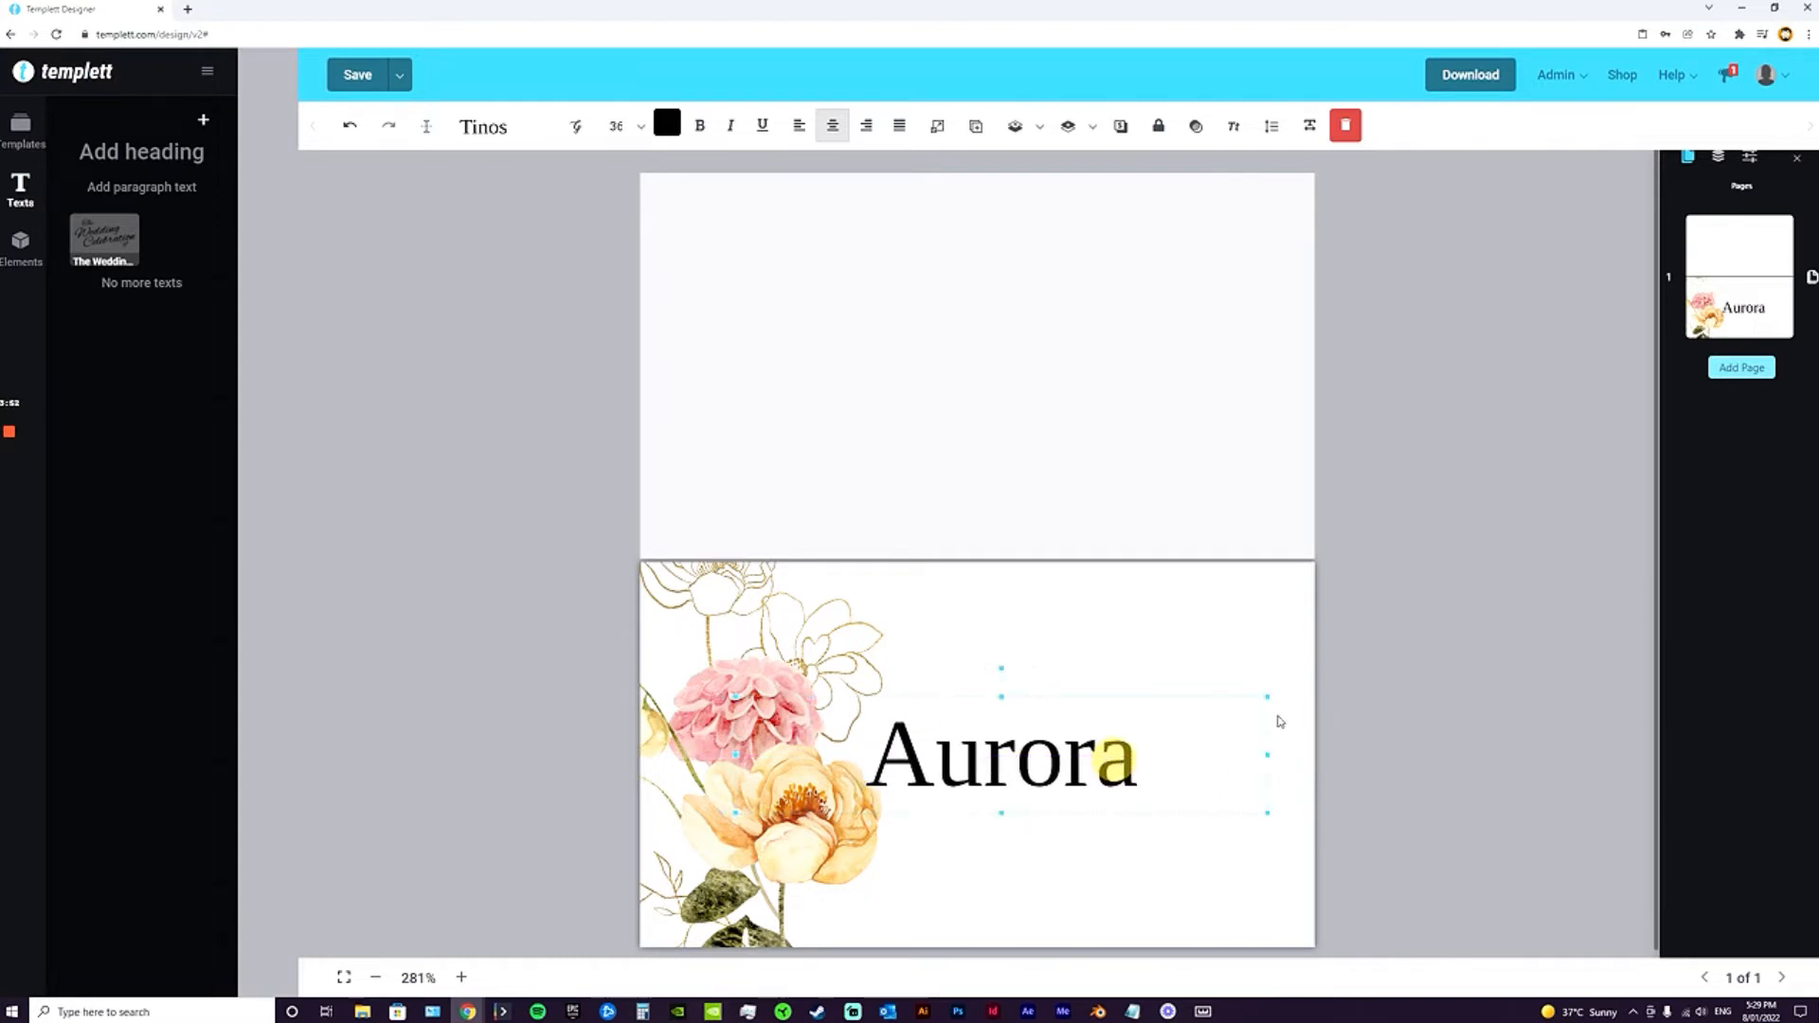
{"action": "left_click", "coordinate": [865, 127]}
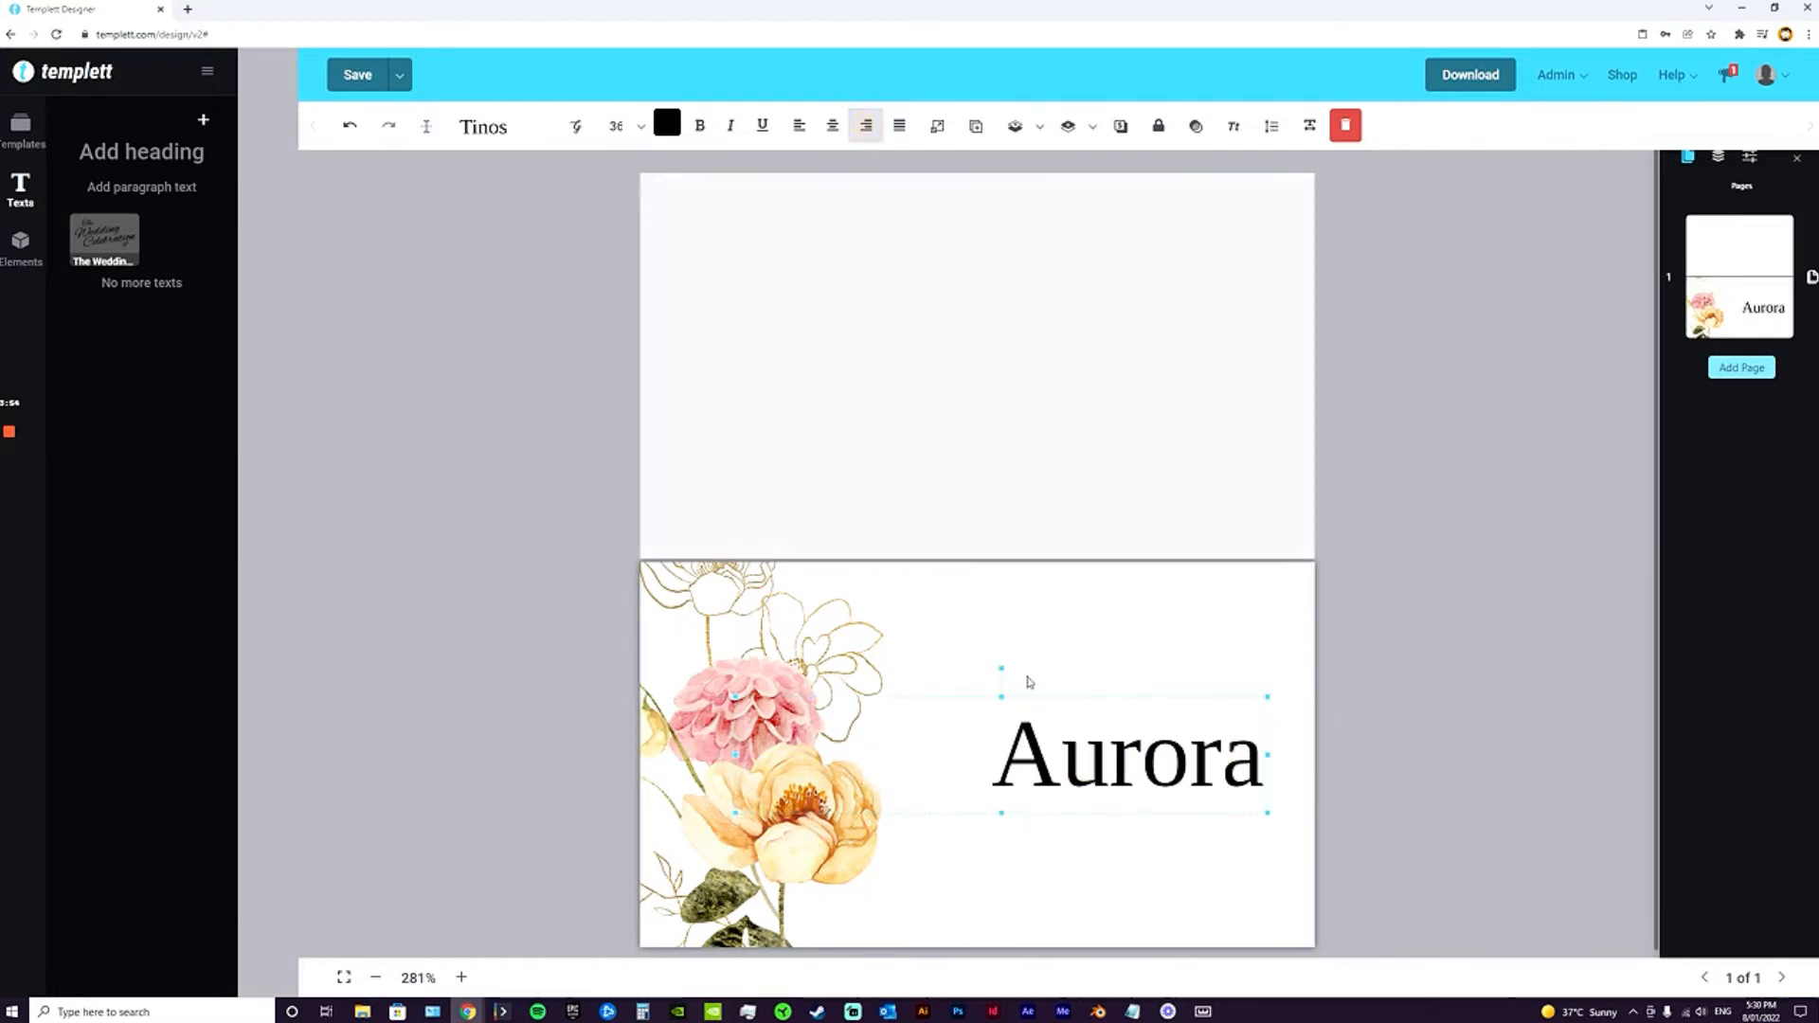
Change the guest name's font to one of the Amazing Elegance script styles.
{"action": "left_click", "coordinate": [493, 127]}
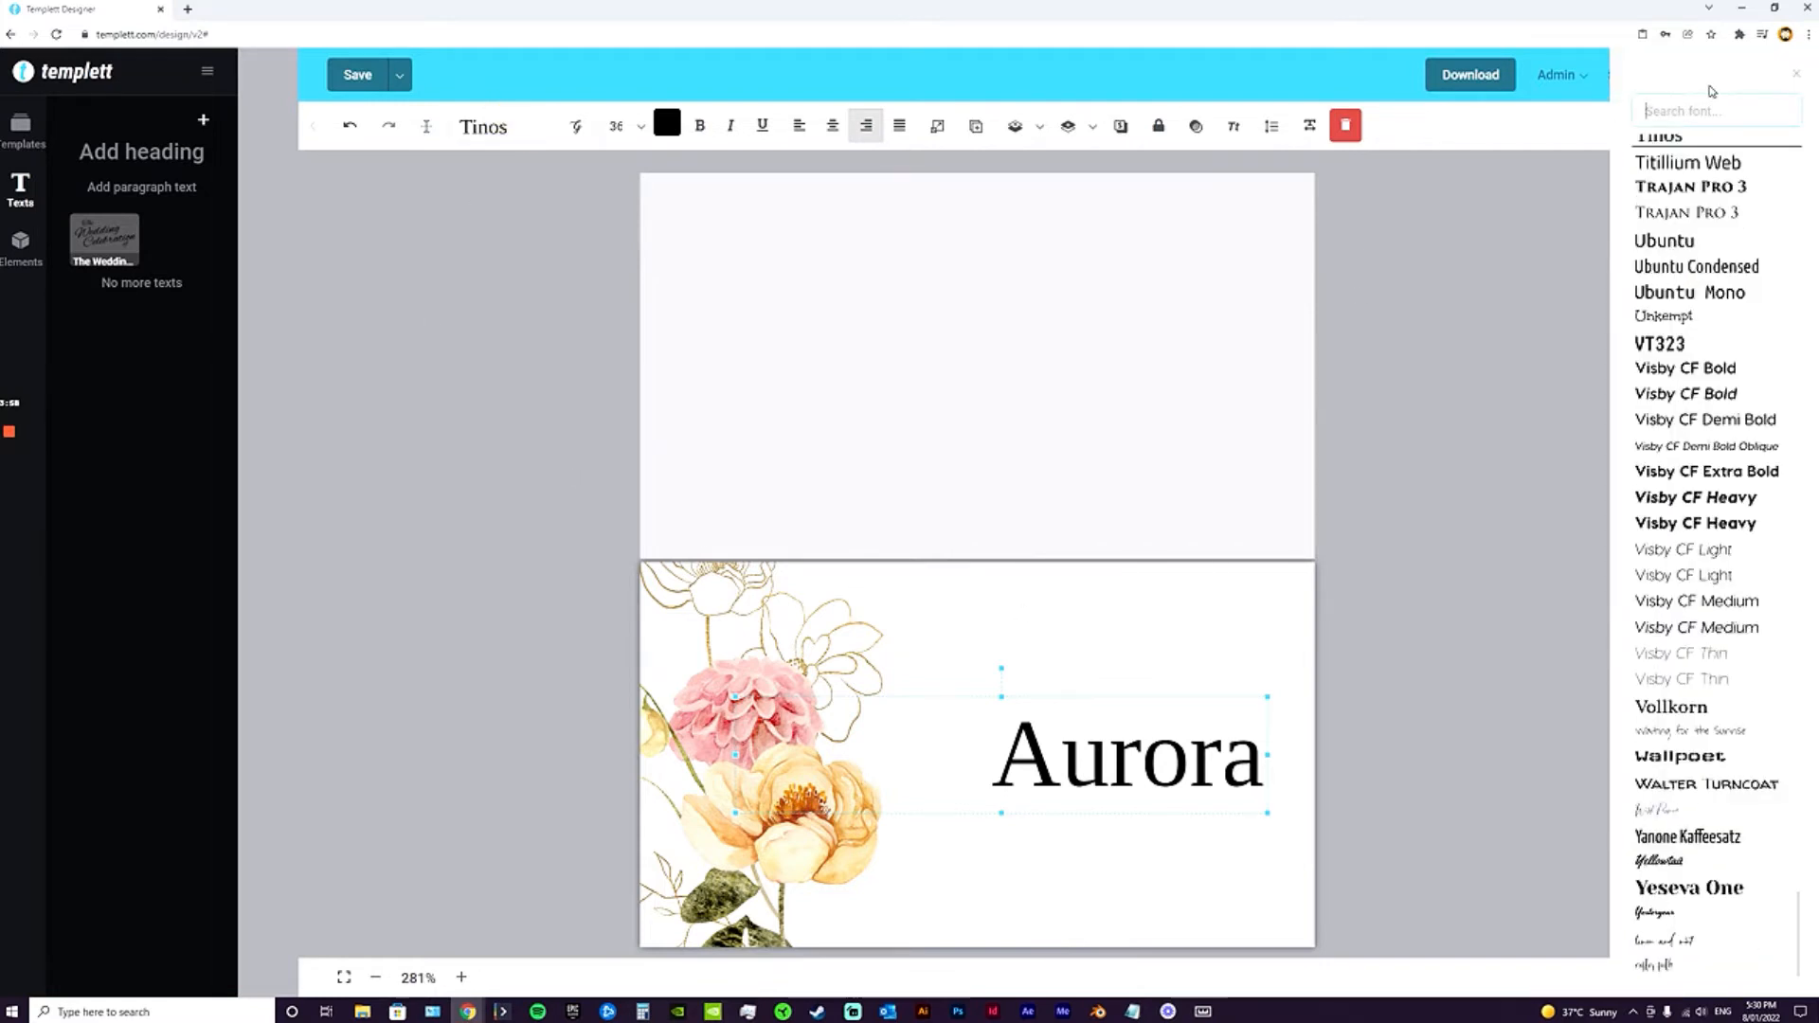
{"action": "scroll", "coordinate": [1738, 357], "scroll_direction": "up", "scroll_amount": 20}
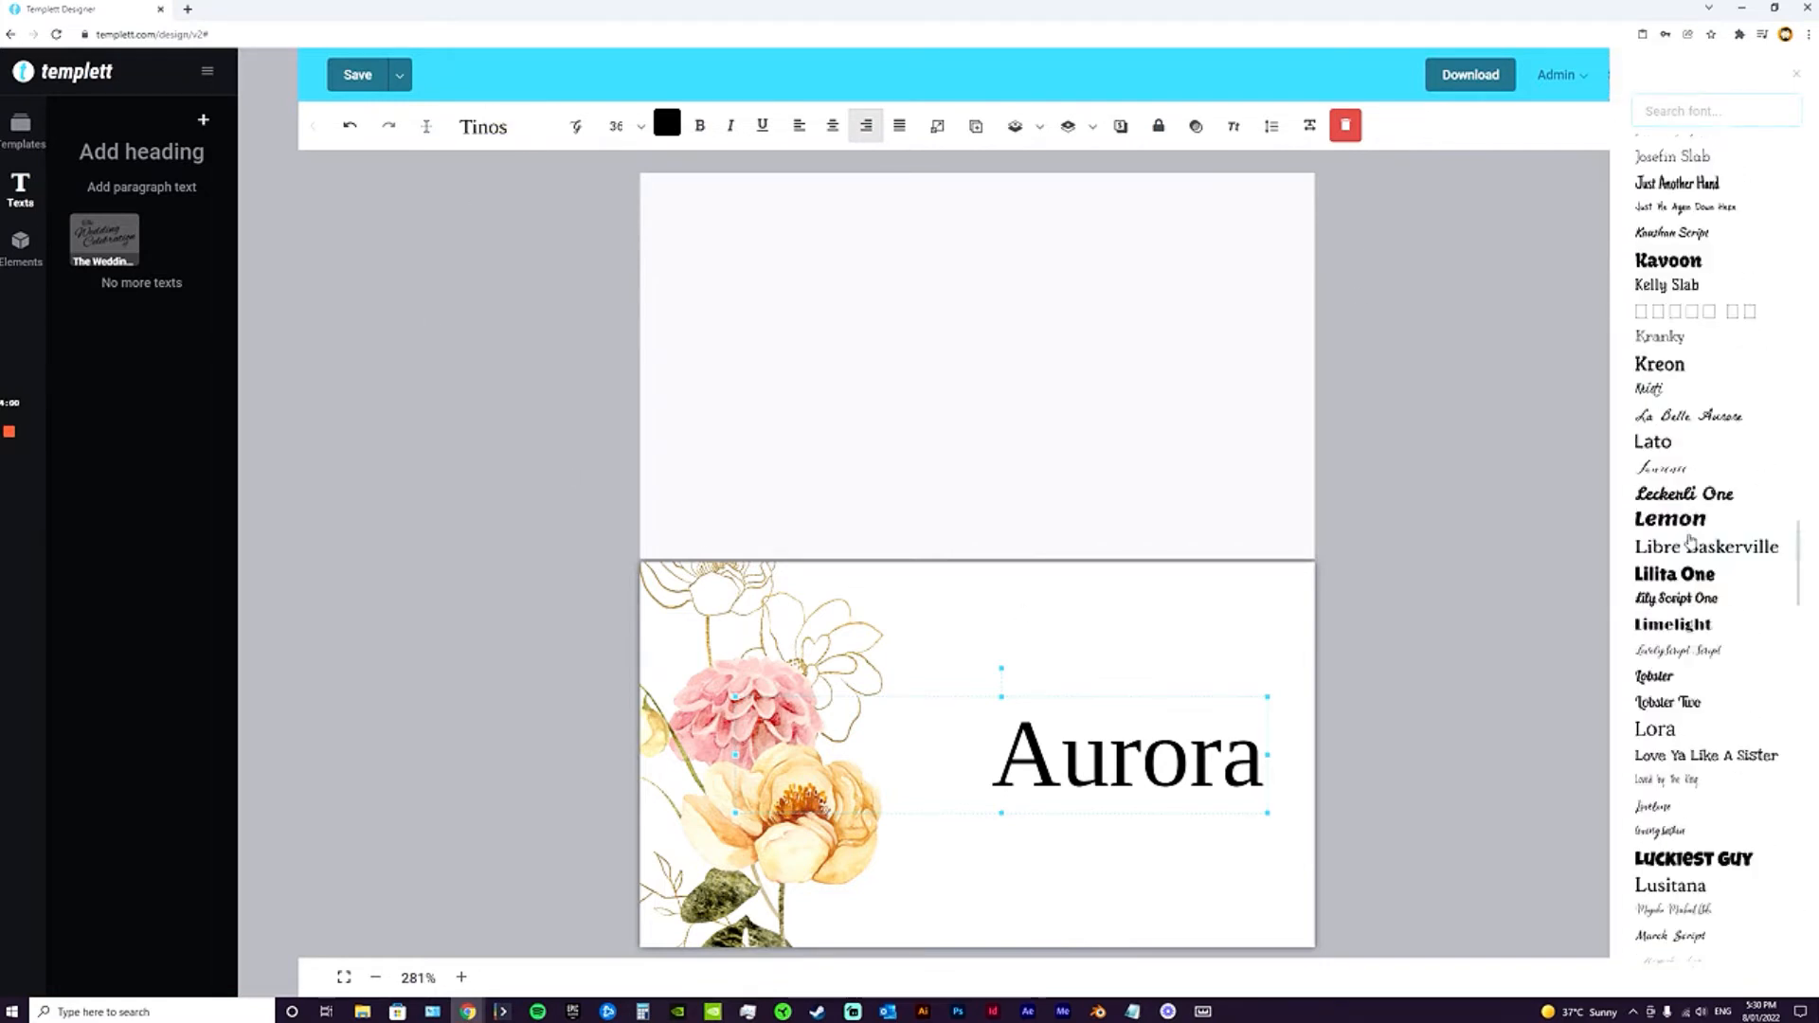
{"action": "scroll", "coordinate": [1693, 578], "scroll_direction": "up", "scroll_amount": 5}
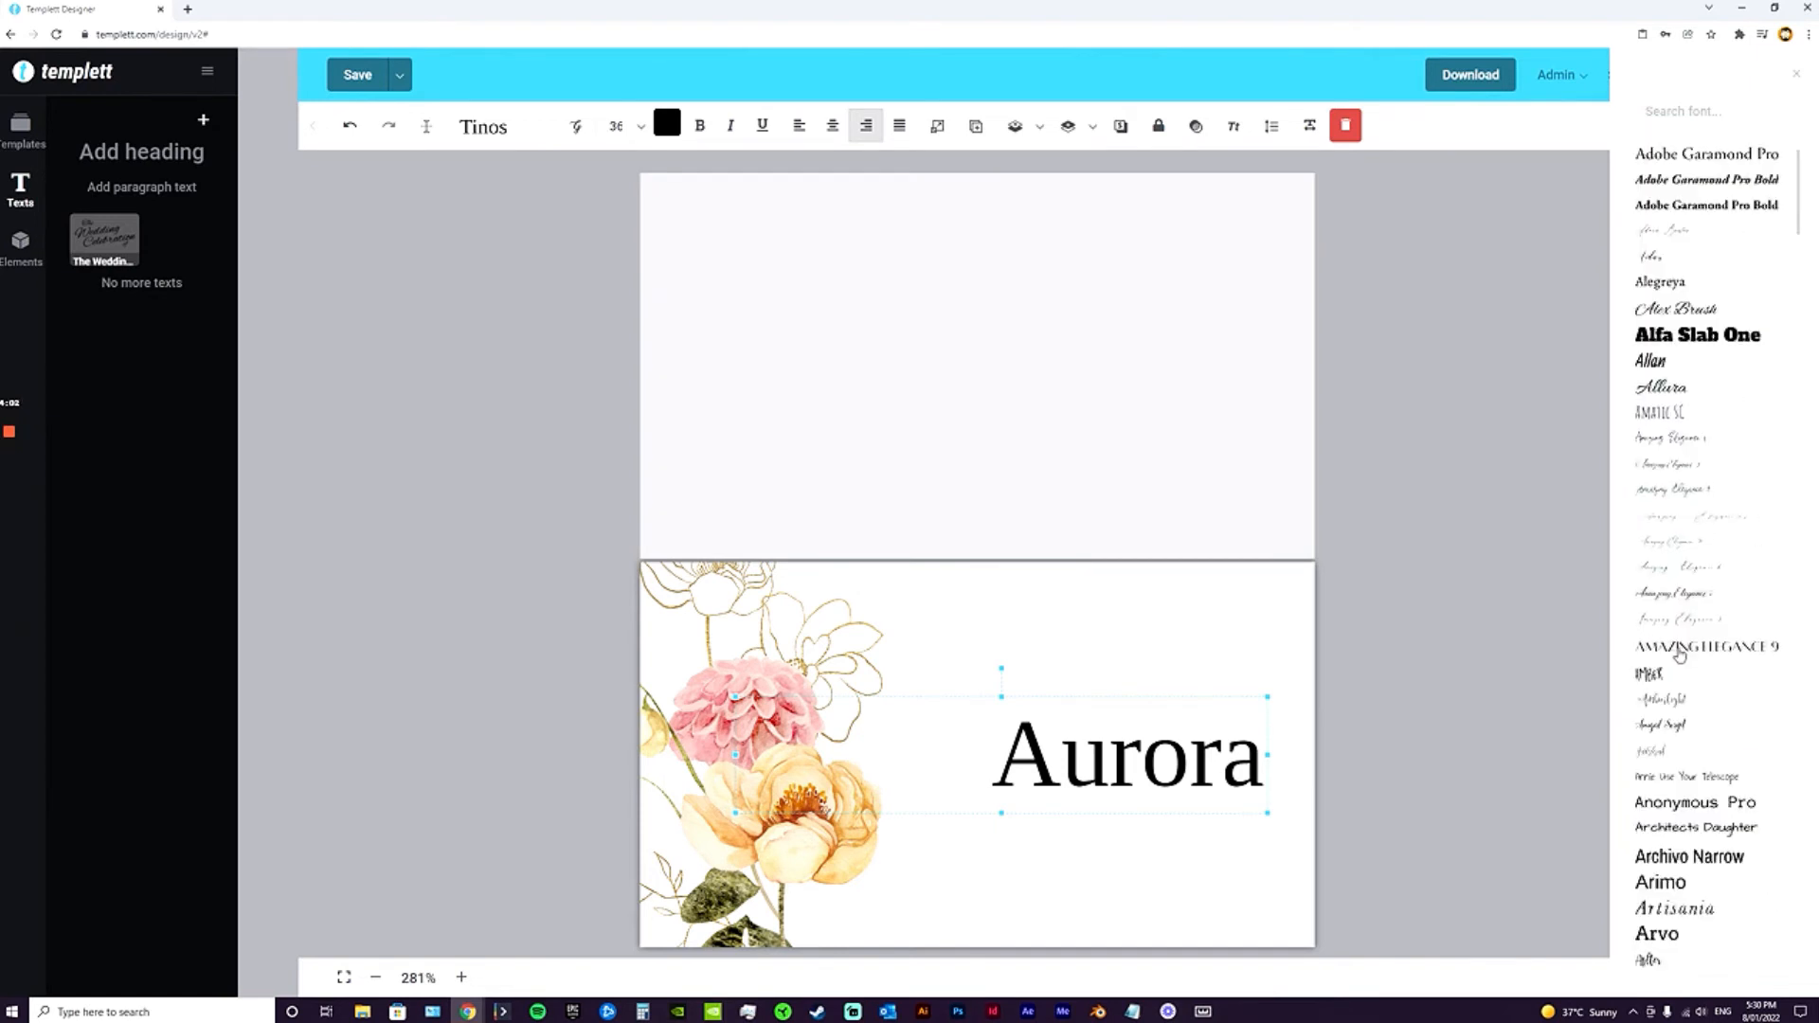
{"action": "left_click", "coordinate": [1696, 545]}
{"action": "left_click", "coordinate": [1240, 777]}
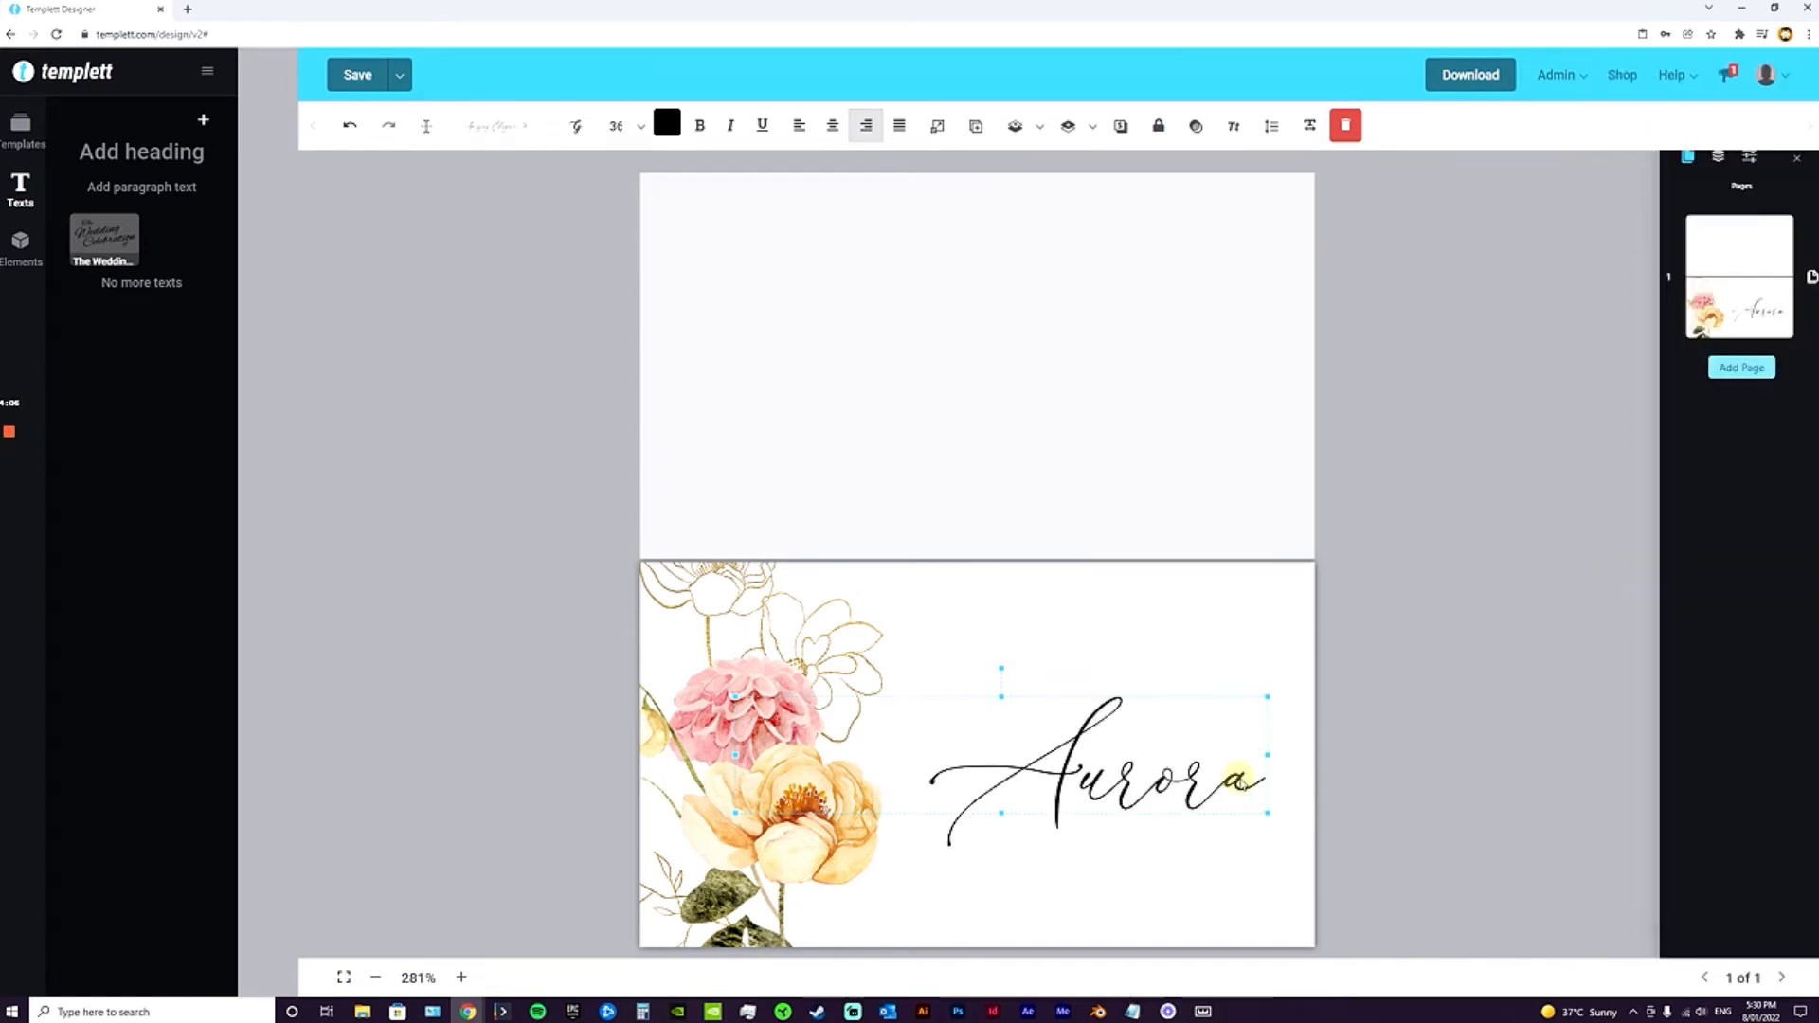
Add an empty second line under the guest name and move the text block slightly up.
{"action": "left_click", "coordinate": [1245, 779]}
{"action": "key", "text": "Return"}
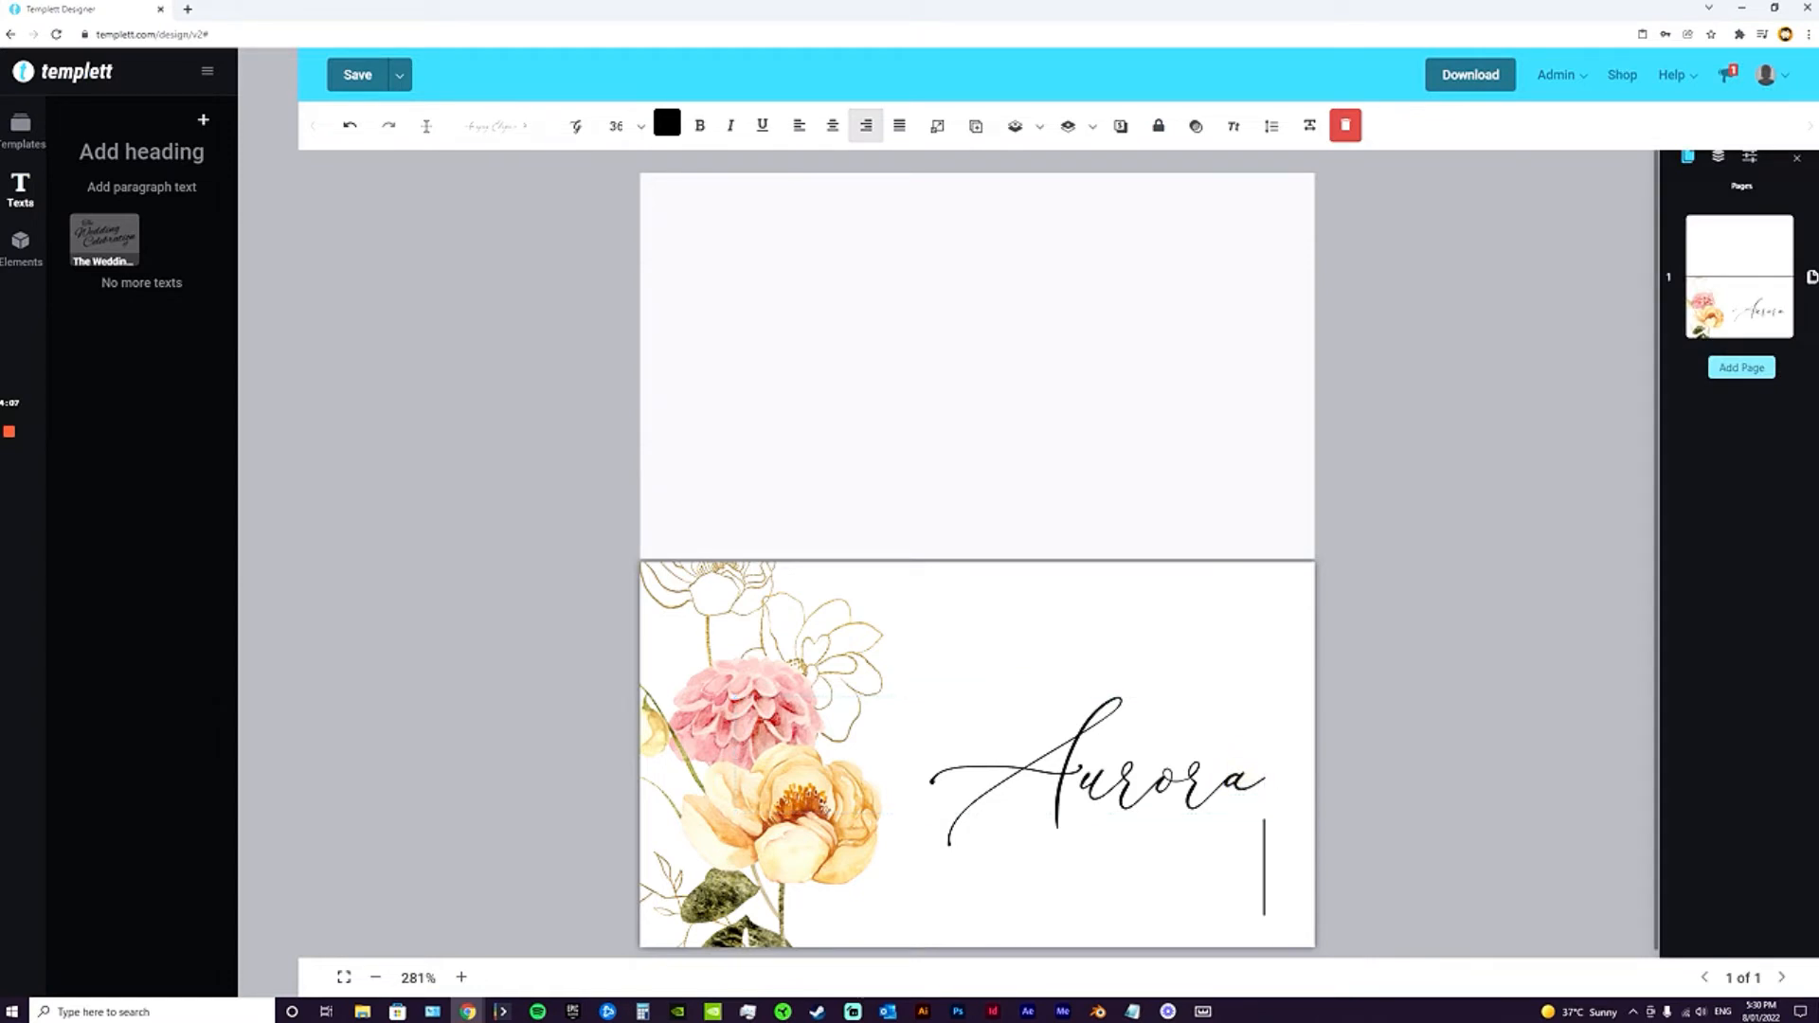
{"action": "left_click", "coordinate": [1368, 740]}
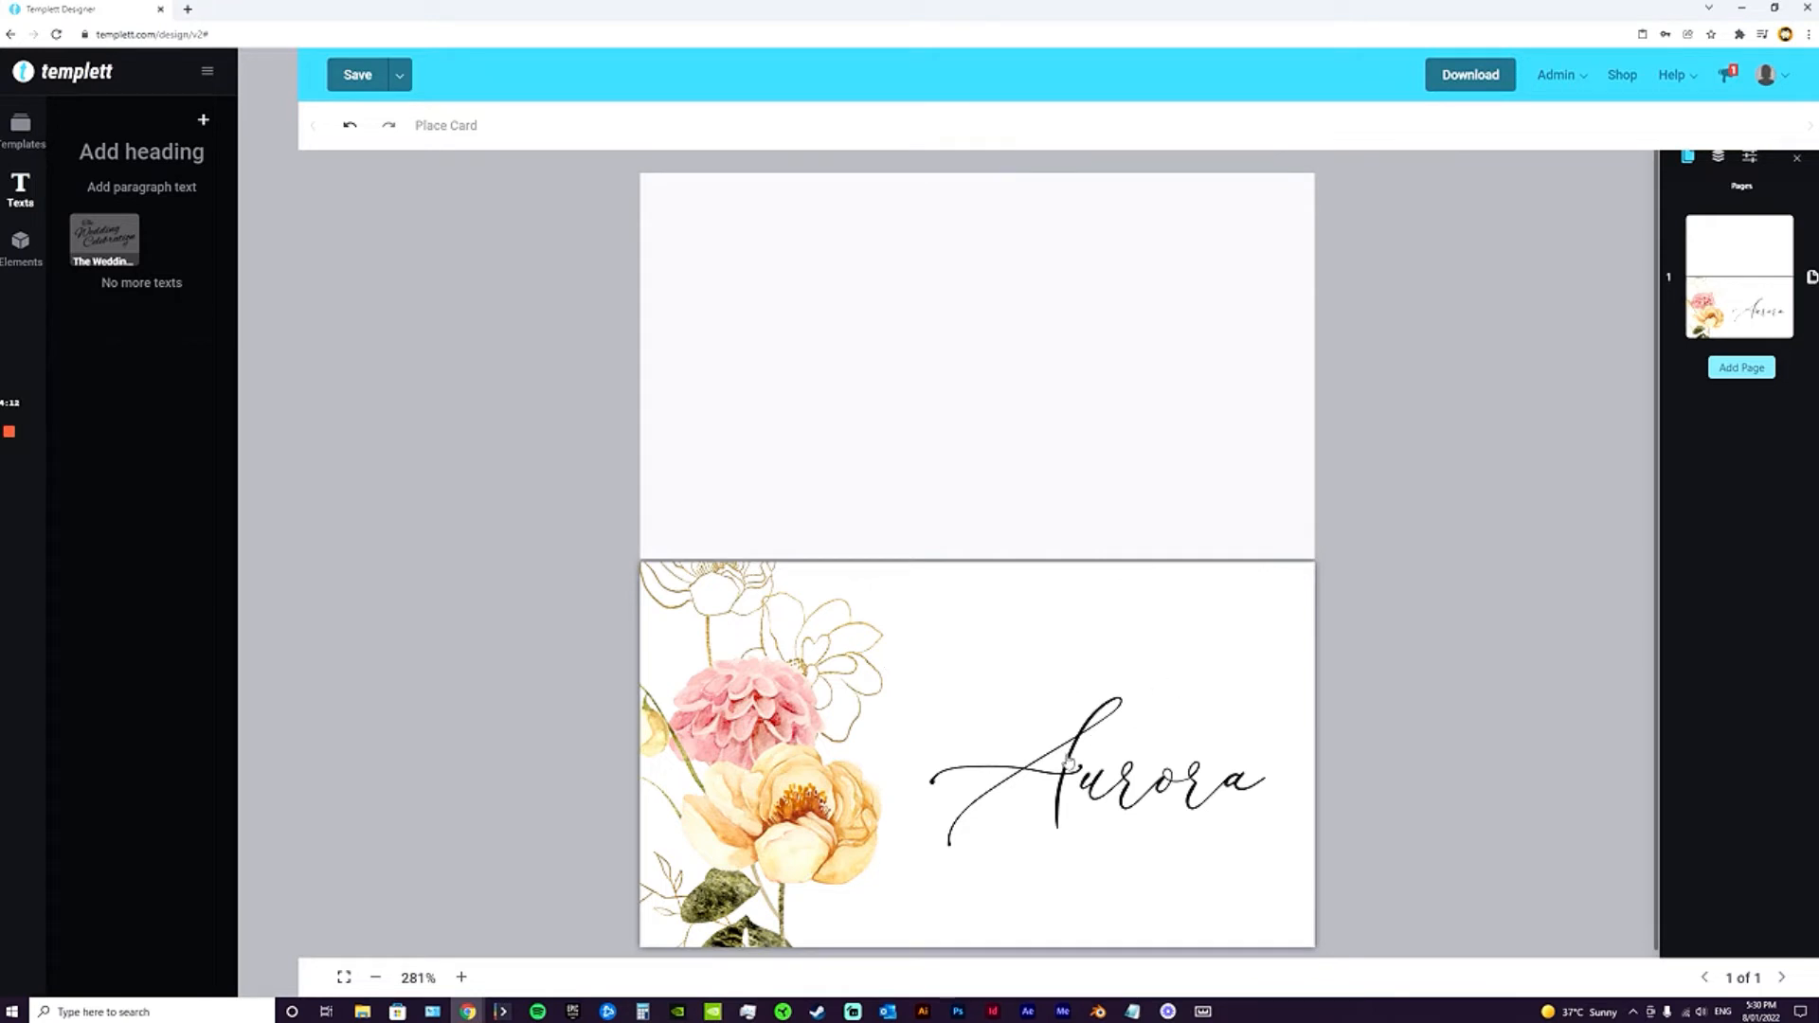
{"action": "left_click_drag", "start_coordinate": [1167, 794], "coordinate": [1158, 740]}
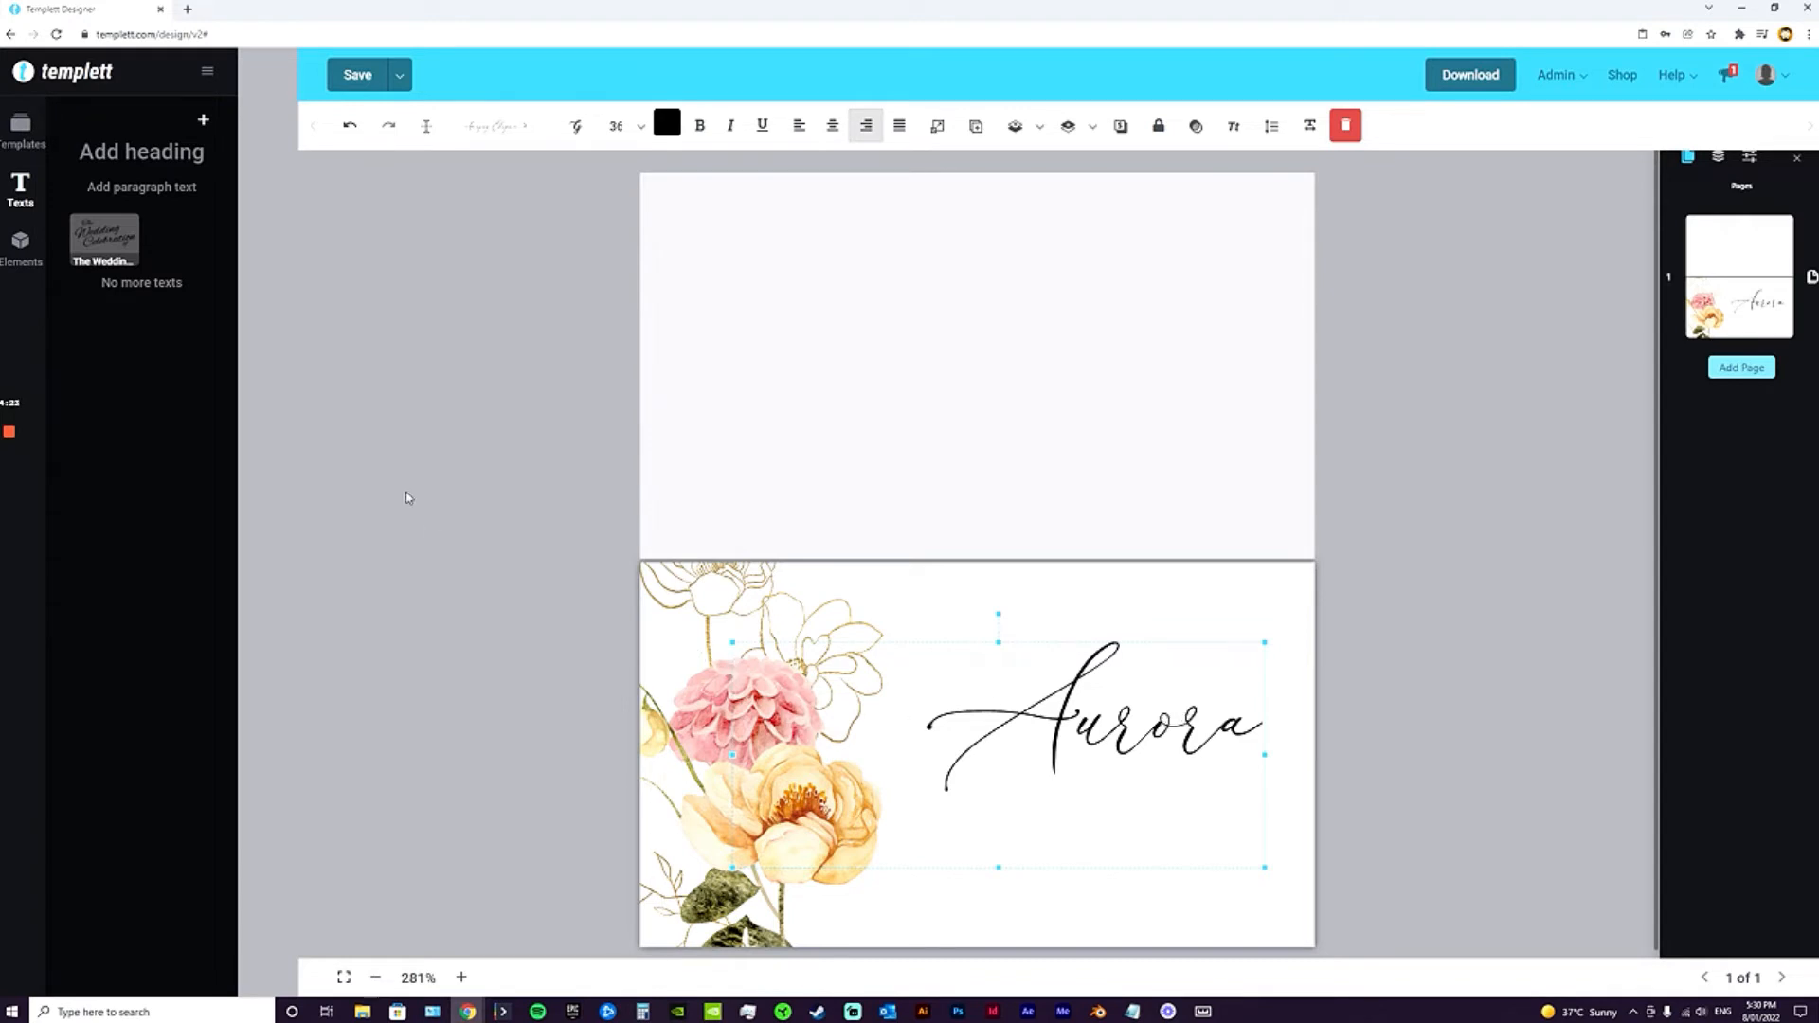
Add a second heading below the guest name reading "TABLE 1".
{"action": "left_click", "coordinate": [142, 157]}
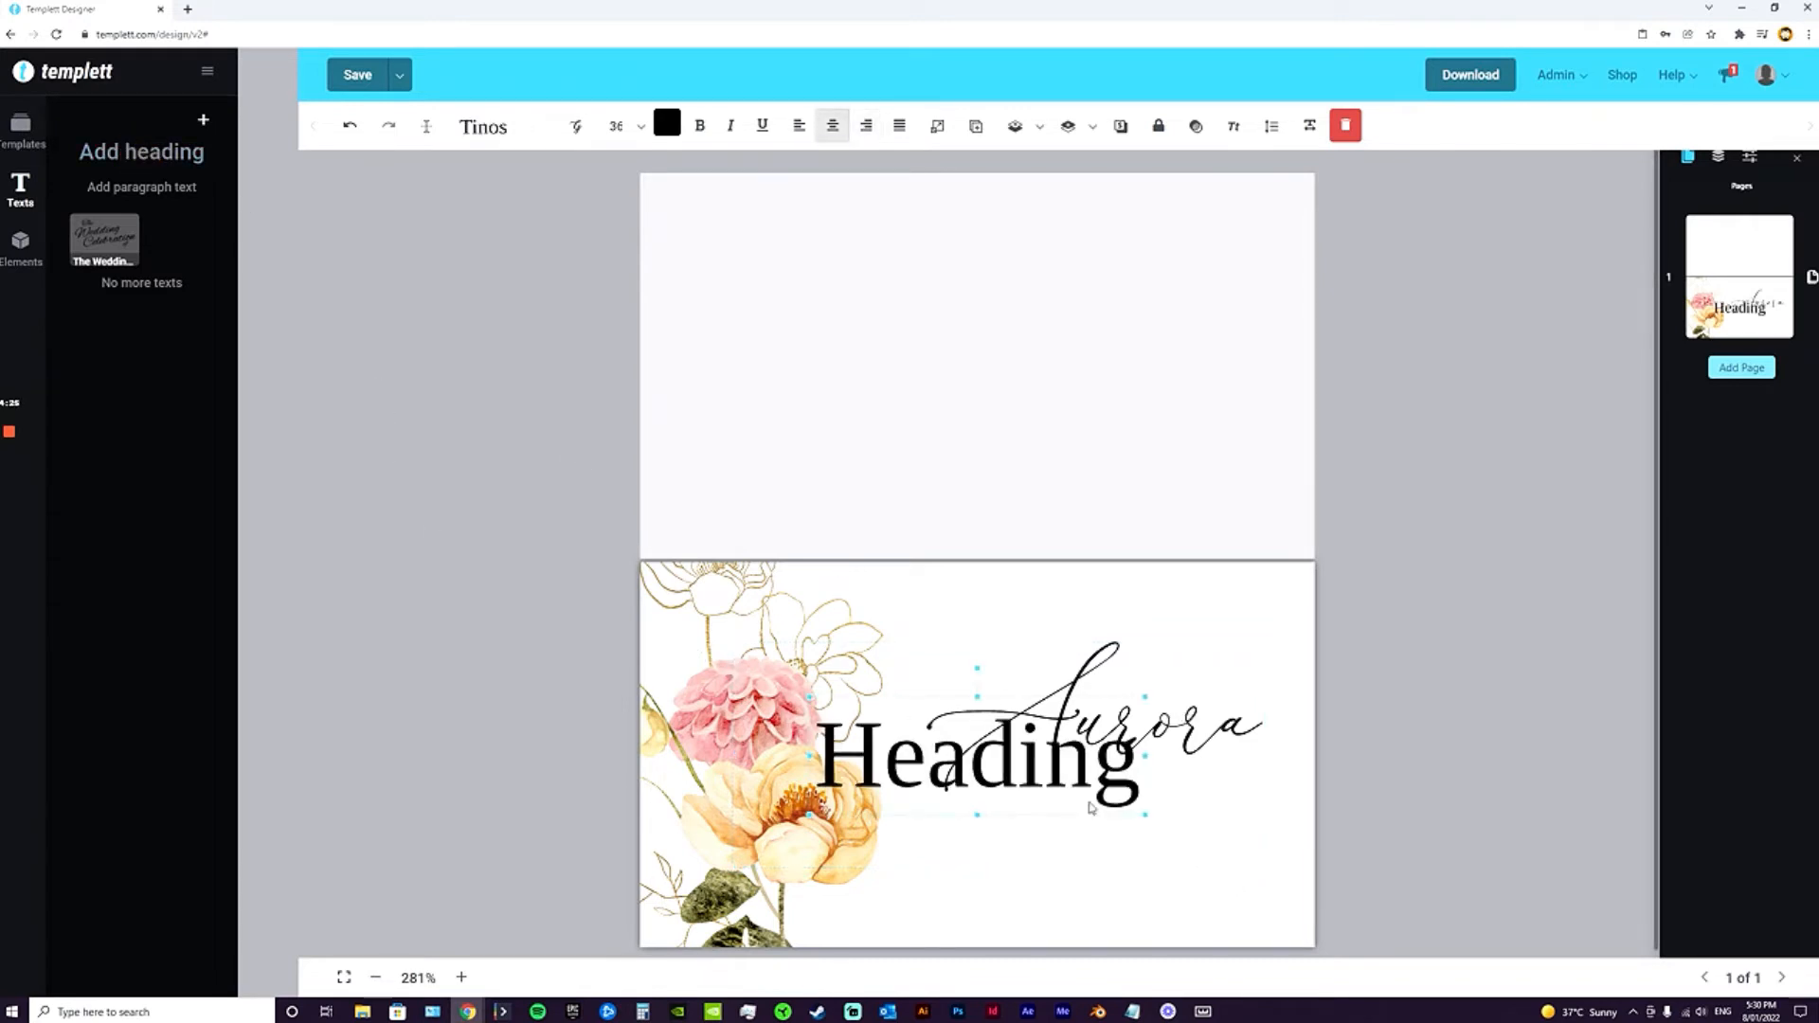
{"action": "left_click_drag", "start_coordinate": [1091, 765], "coordinate": [1134, 858]}
{"action": "left_click", "coordinate": [1133, 858]}
{"action": "double_click", "coordinate": [1134, 857]}
{"action": "type", "text": "TABLE "}
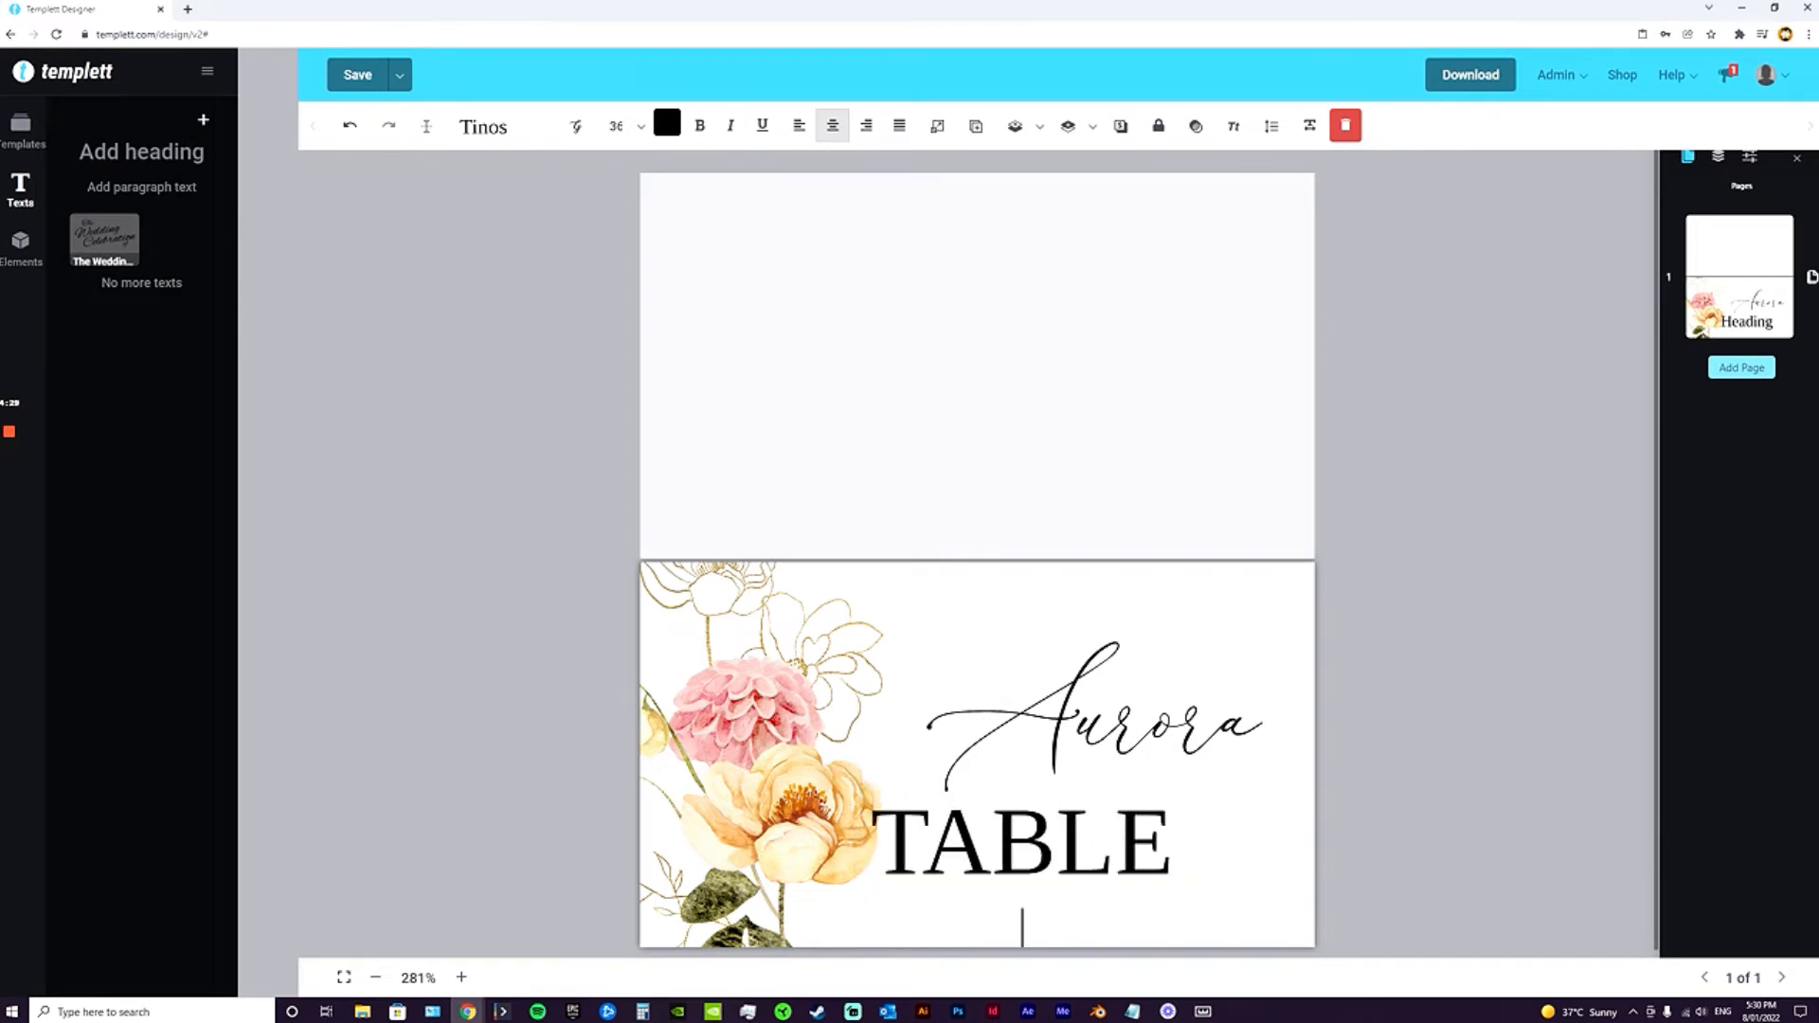
{"action": "type", "text": "1"}
{"action": "left_click", "coordinate": [1421, 791]}
Widen the TABLE 1 text box to fit one line, shrink the text and place it just beneath the guest name.
{"action": "left_click_drag", "start_coordinate": [1132, 850], "coordinate": [1413, 741]}
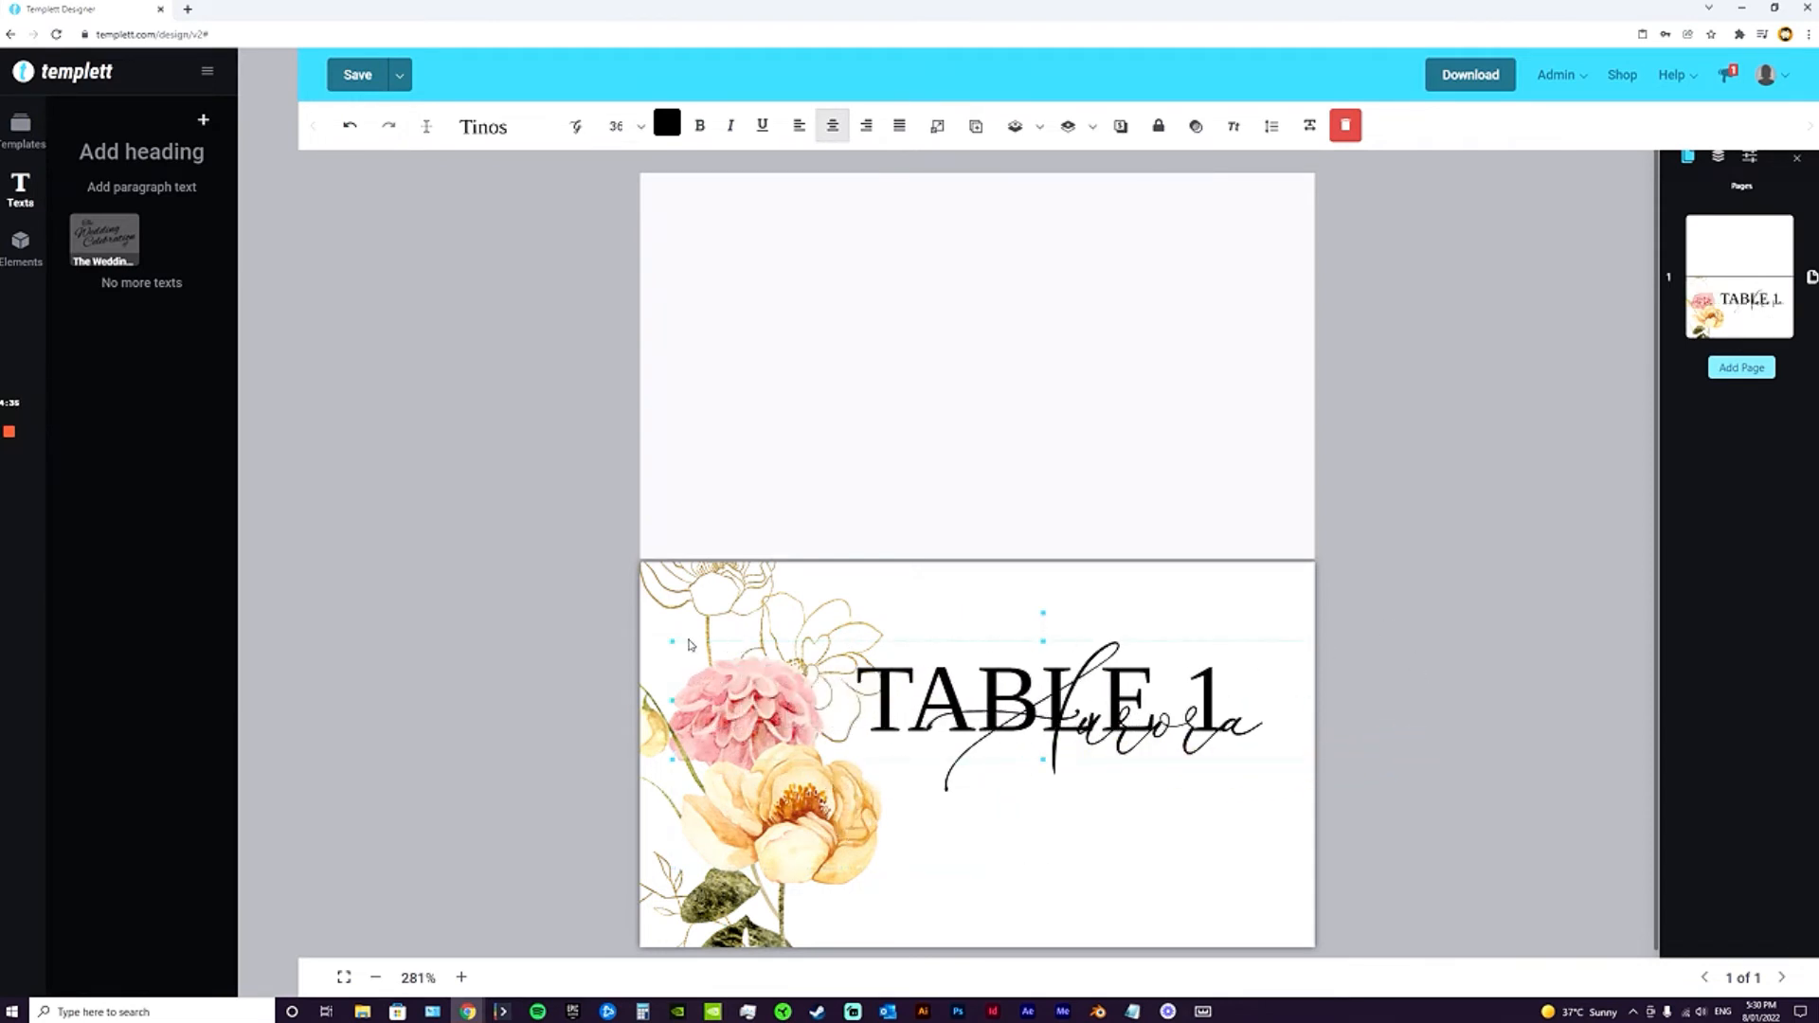
{"action": "left_click_drag", "start_coordinate": [668, 648], "coordinate": [1080, 812]}
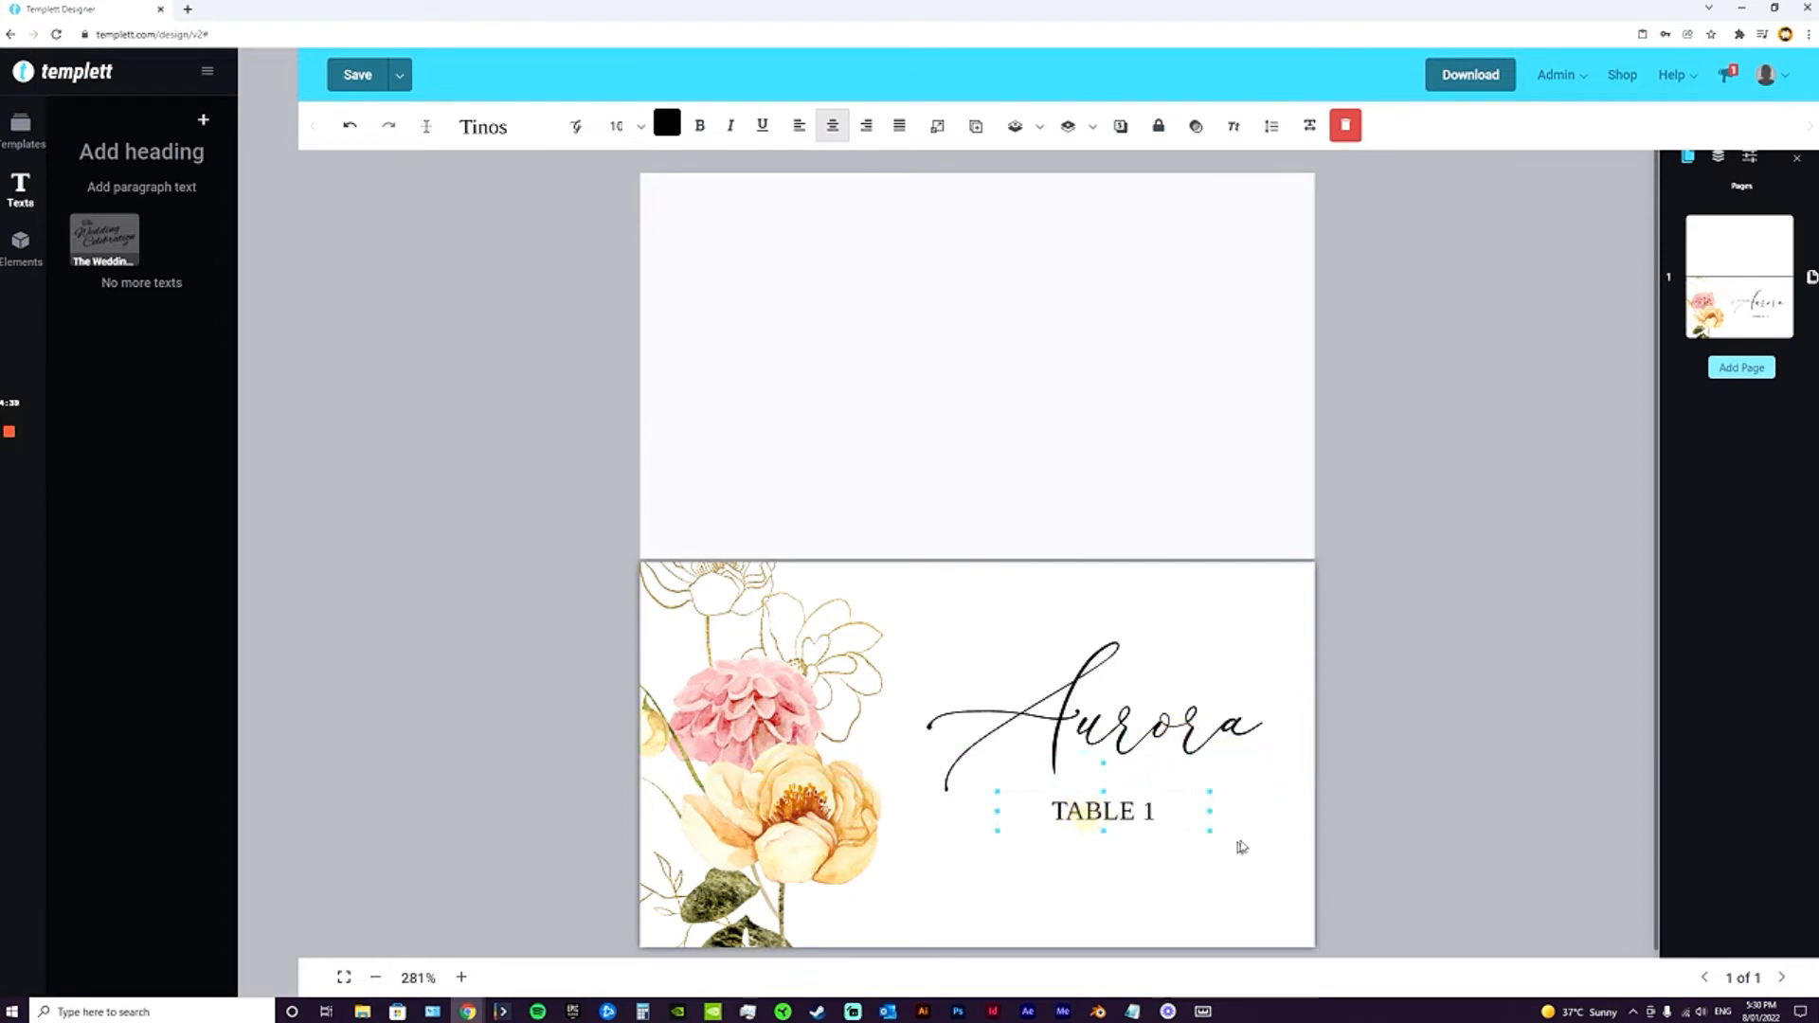
Right-align the TABLE 1 text, line its box up with the guest name's right edge and widen the box leftward.
{"action": "left_click", "coordinate": [1215, 814]}
{"action": "left_click", "coordinate": [1149, 817]}
{"action": "mouse_move", "coordinate": [1207, 812]}
{"action": "left_mouse_down"}
{"action": "mouse_move", "coordinate": [1283, 812]}
{"action": "mouse_move", "coordinate": [1204, 811]}
{"action": "left_mouse_up"}
{"action": "left_click", "coordinate": [866, 126]}
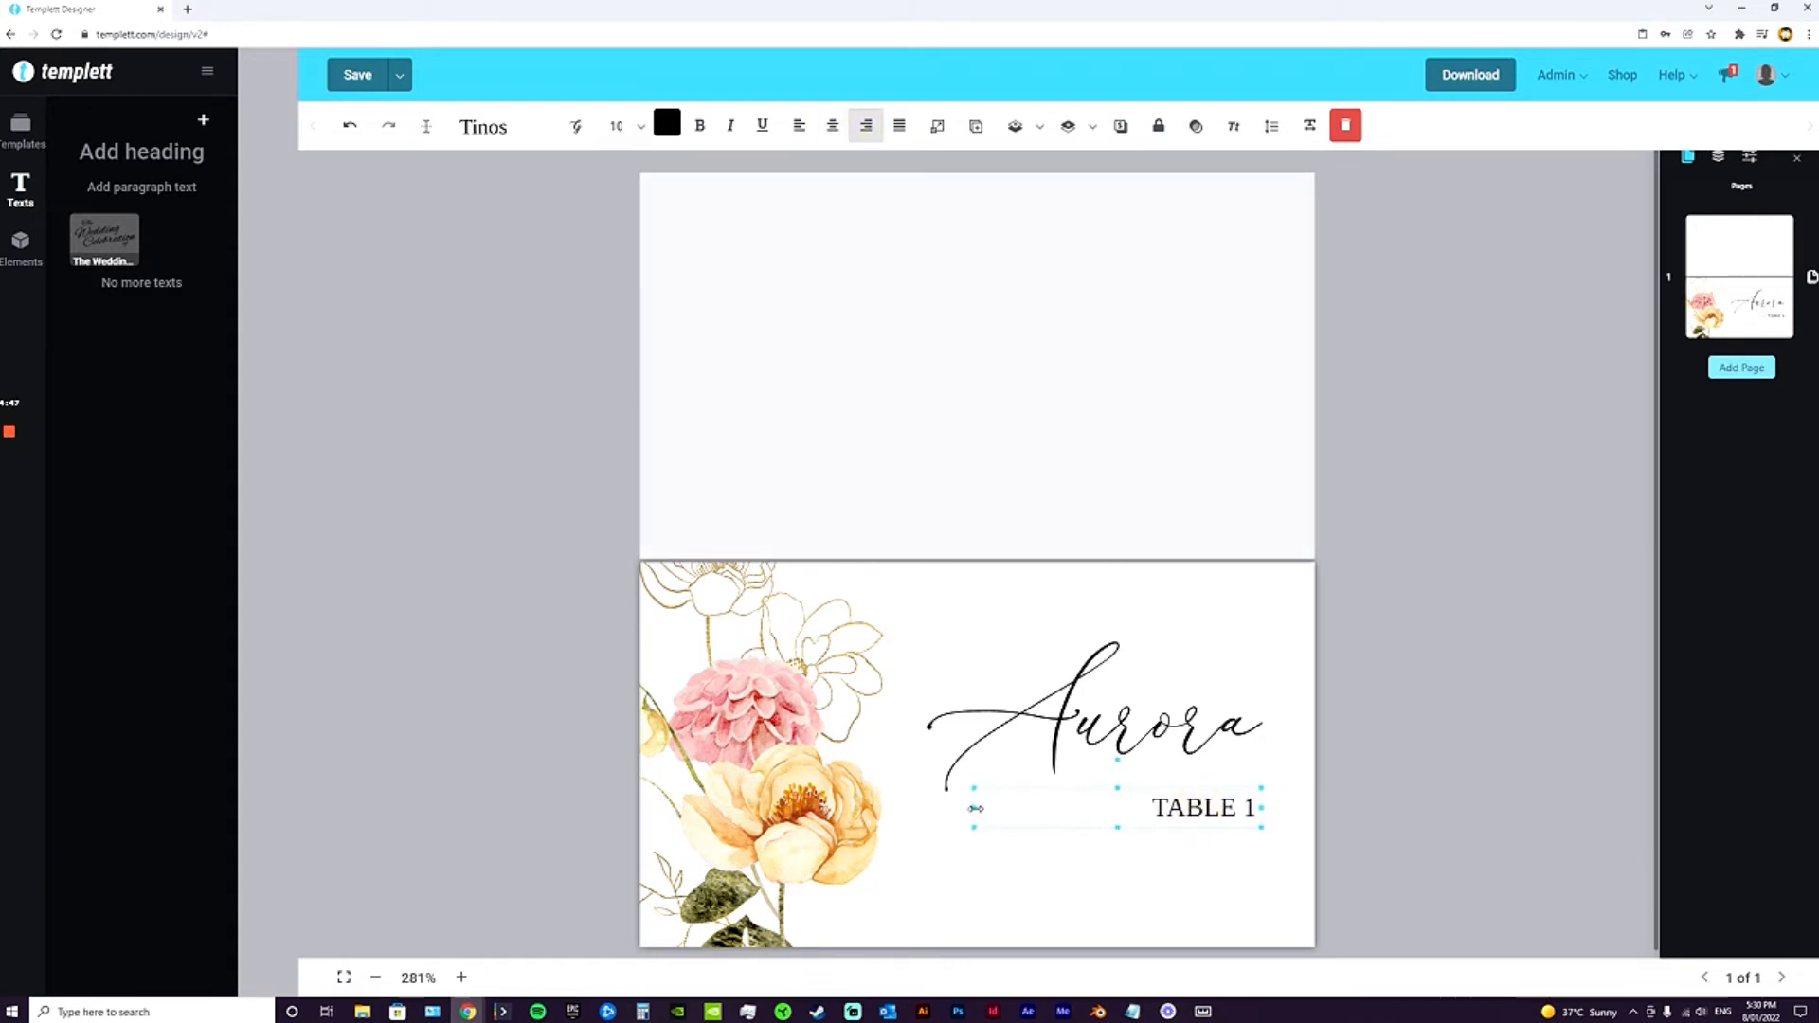
{"action": "left_click_drag", "start_coordinate": [973, 808], "coordinate": [887, 807]}
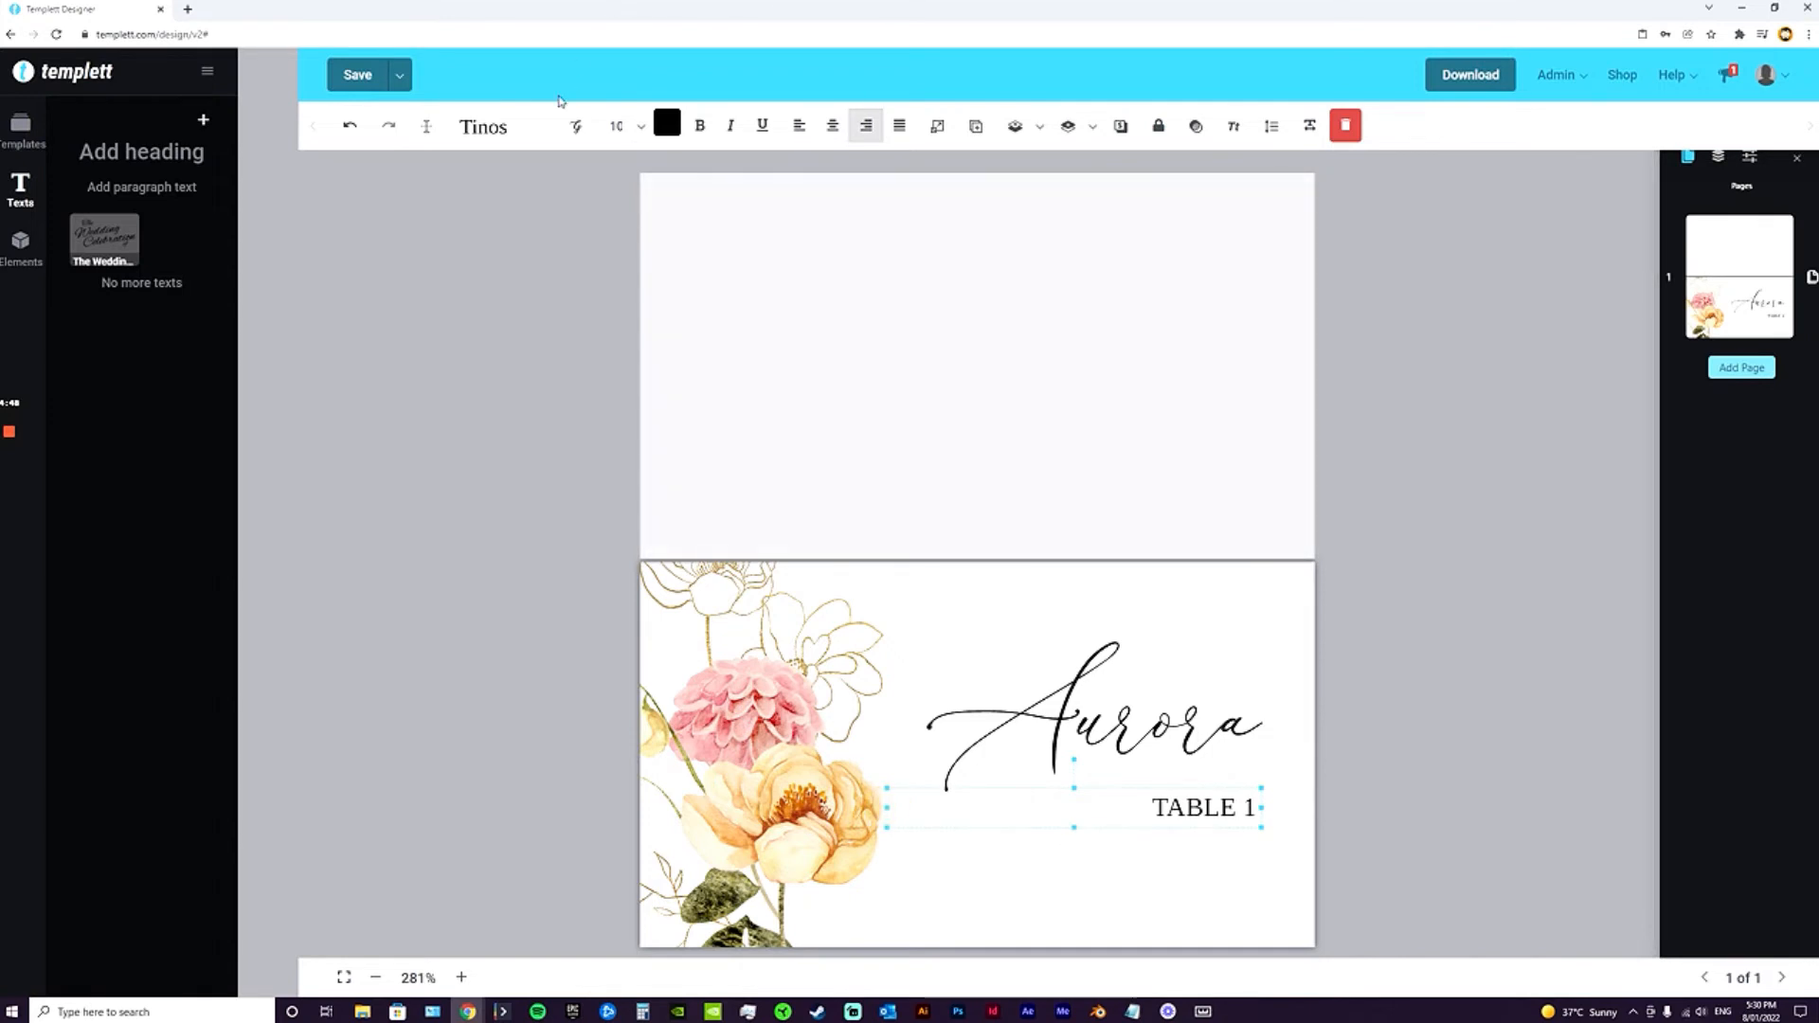
Change the TABLE 1 text's font to Raleway.
{"action": "left_click", "coordinate": [507, 126]}
{"action": "type", "text": "ra"}
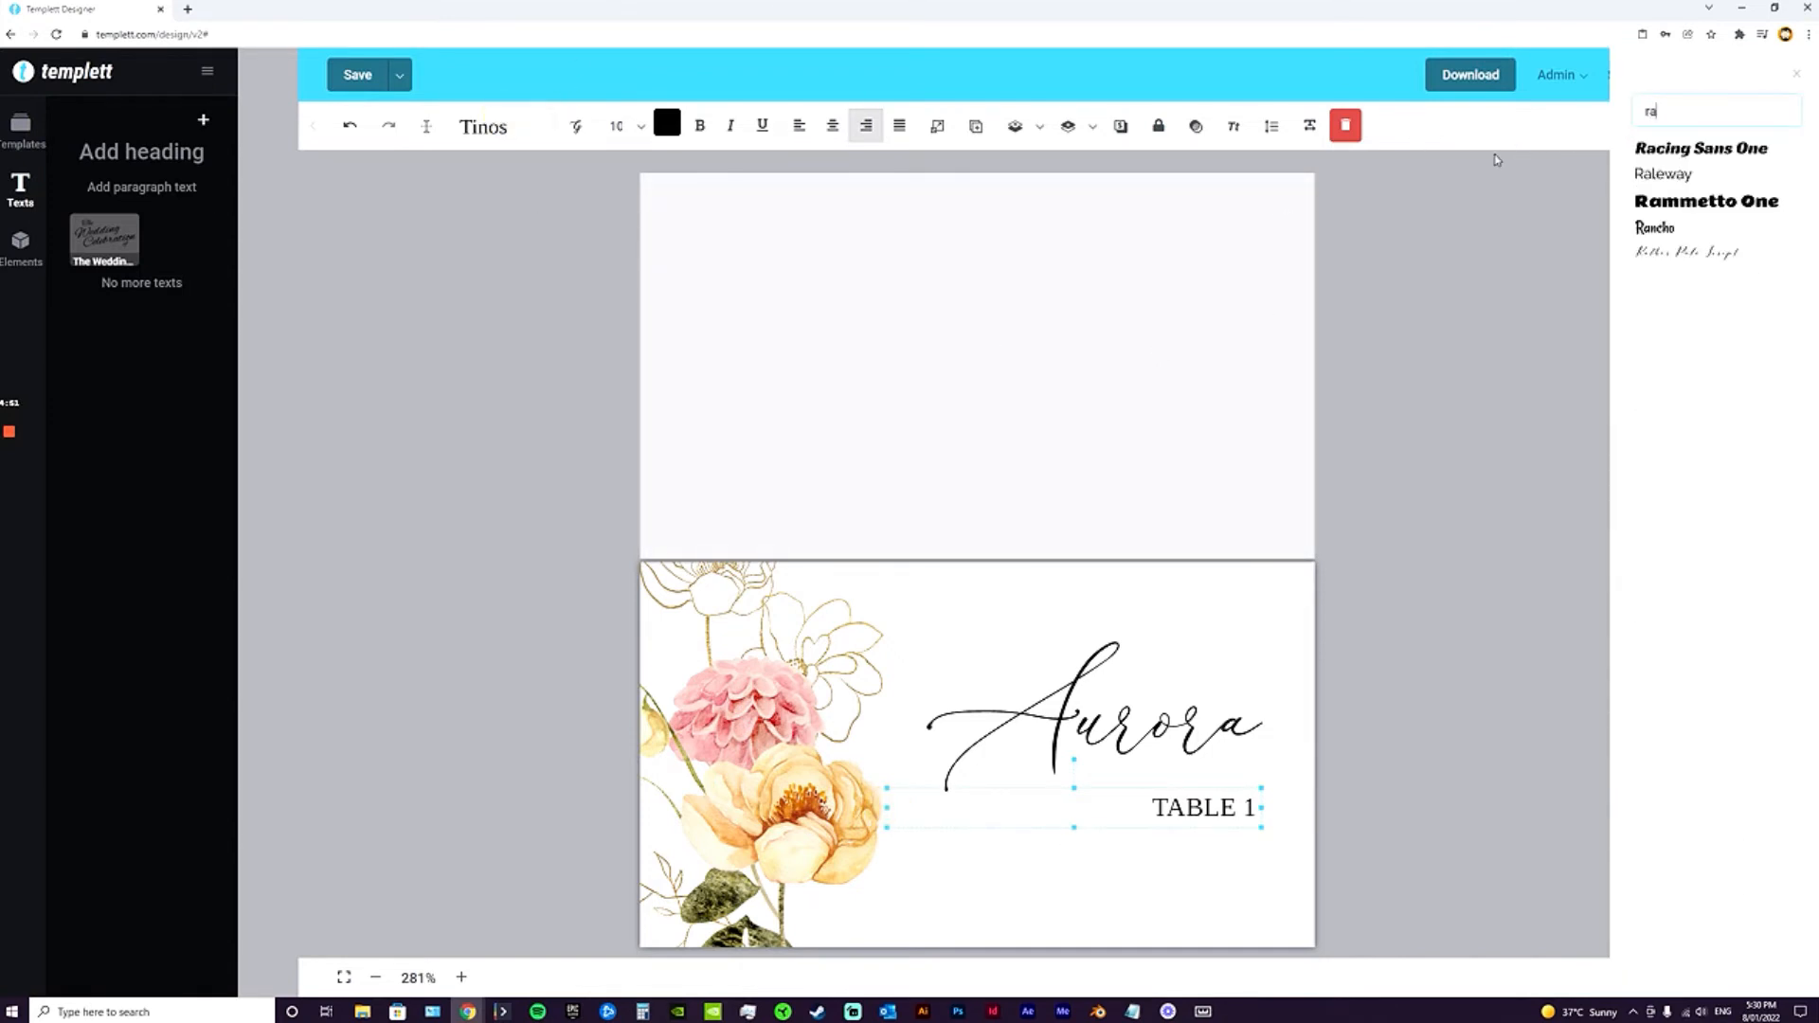
{"action": "type", "text": "le"}
{"action": "left_click", "coordinate": [1660, 149]}
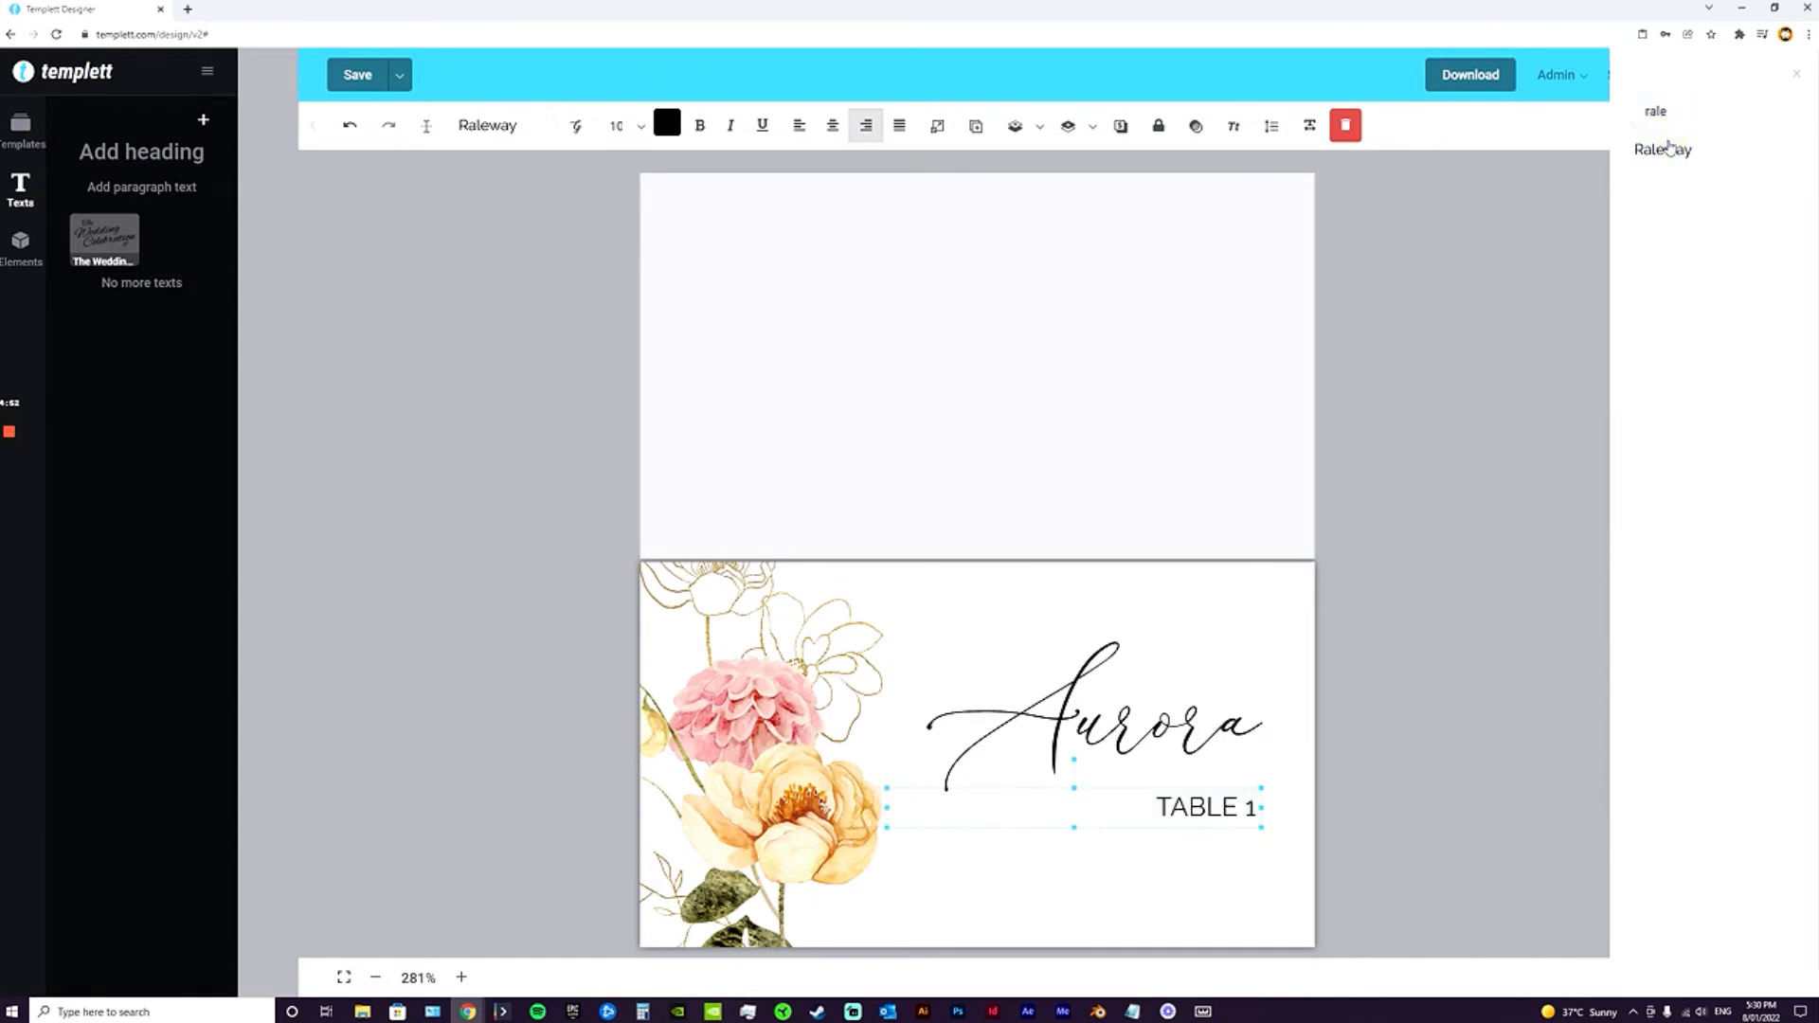
{"action": "left_click", "coordinate": [1421, 758]}
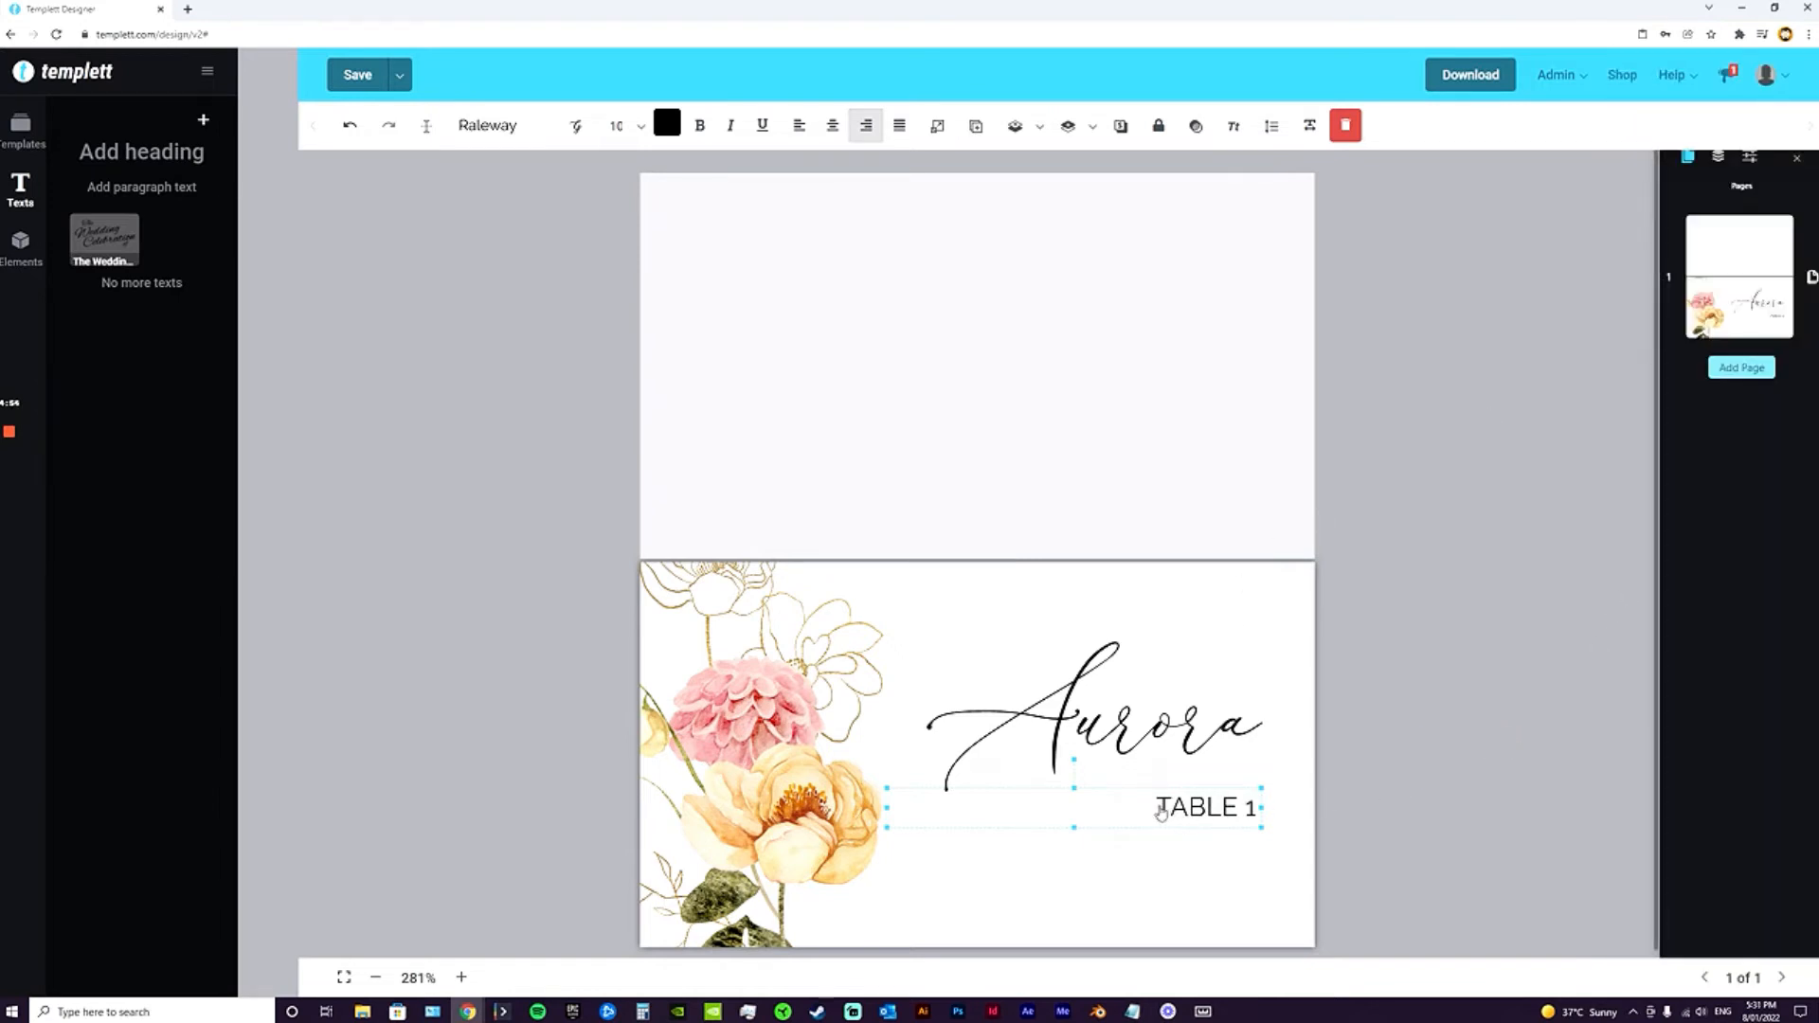
Increase the letter spacing of the TABLE 1 text to 4.1.
{"action": "left_click_drag", "start_coordinate": [1191, 743], "coordinate": [1186, 735]}
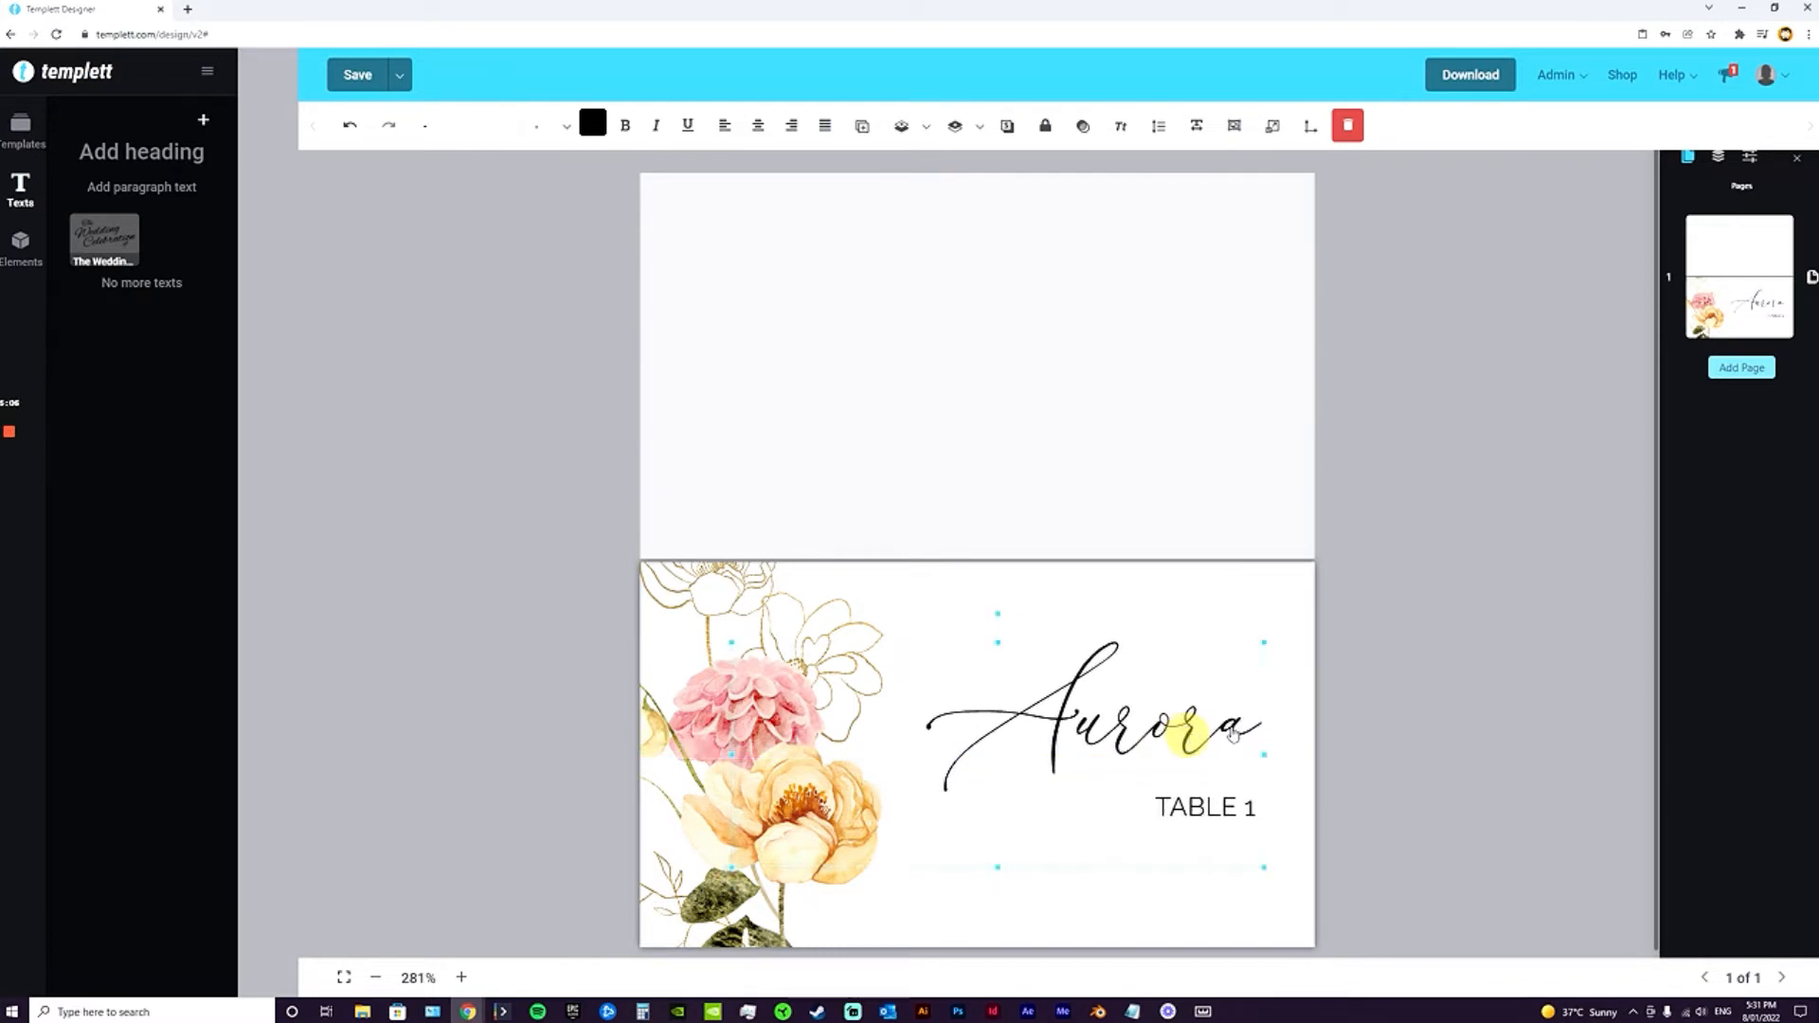
{"action": "left_click", "coordinate": [1350, 695]}
{"action": "left_click", "coordinate": [1207, 821]}
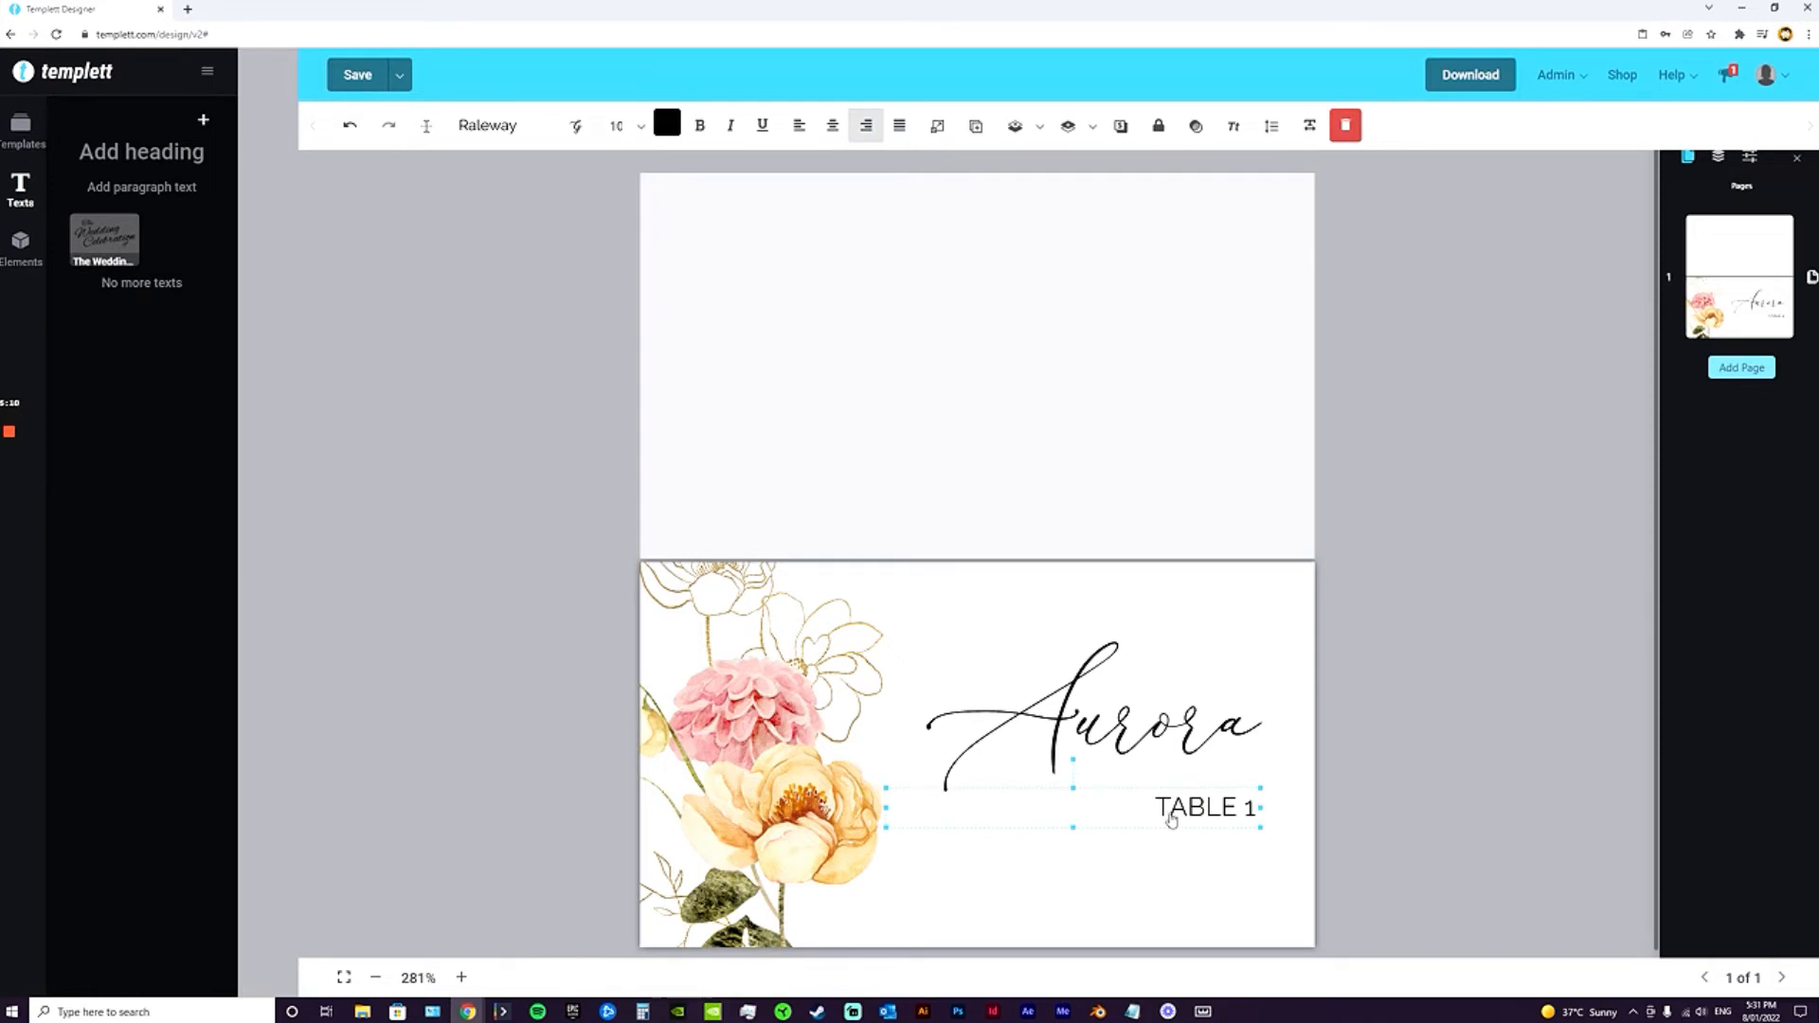
{"action": "left_click", "coordinate": [1309, 126]}
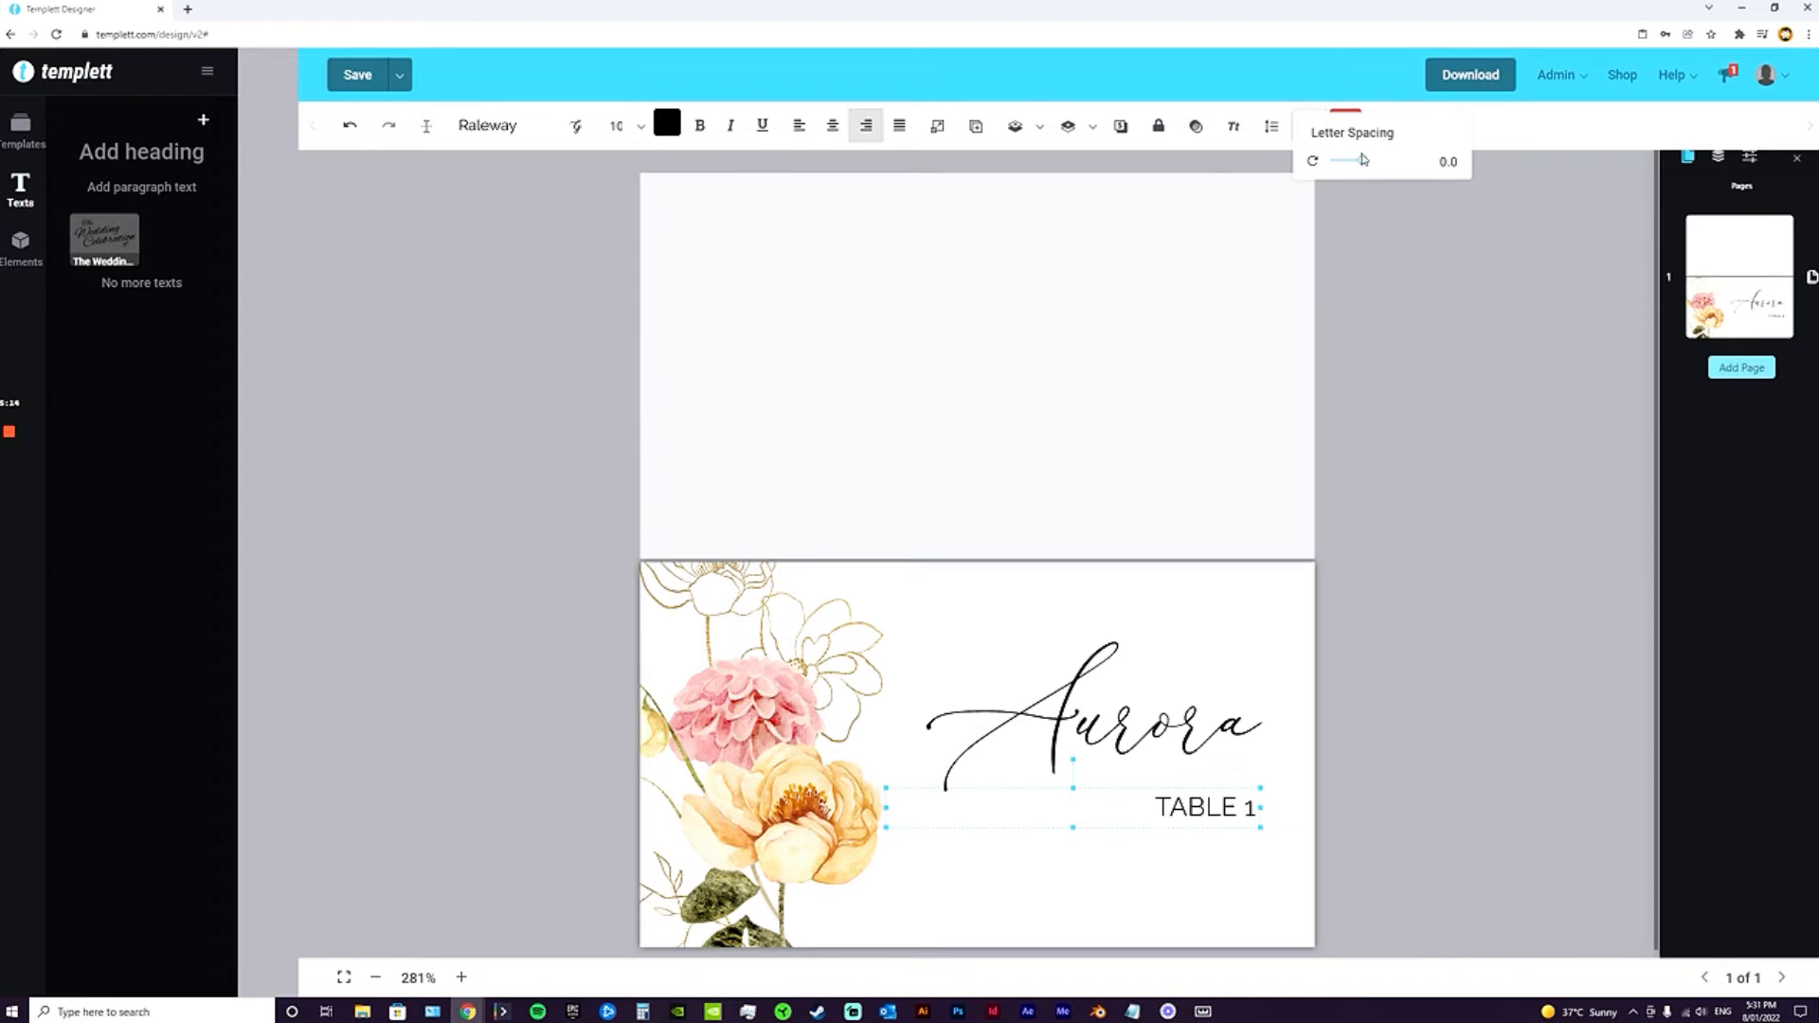
{"action": "left_click_drag", "start_coordinate": [1362, 159], "coordinate": [1389, 162]}
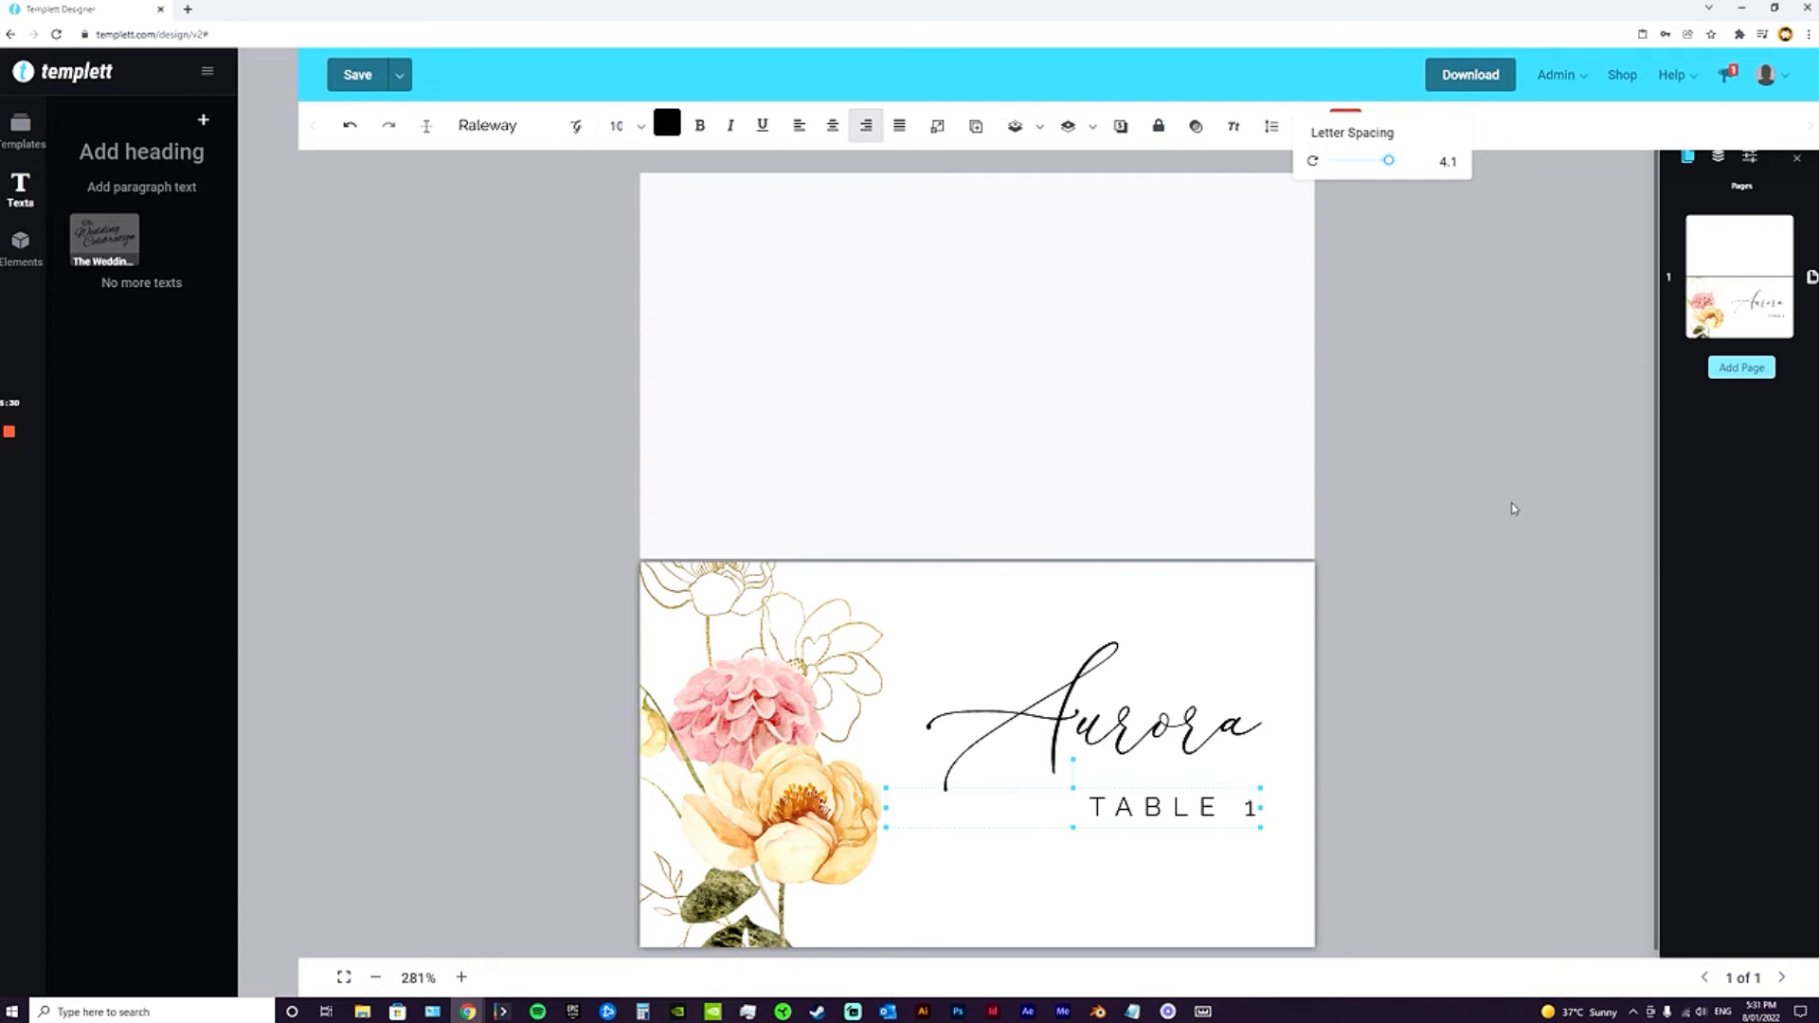
{"action": "left_click", "coordinate": [1482, 629]}
{"action": "left_click", "coordinate": [1199, 734]}
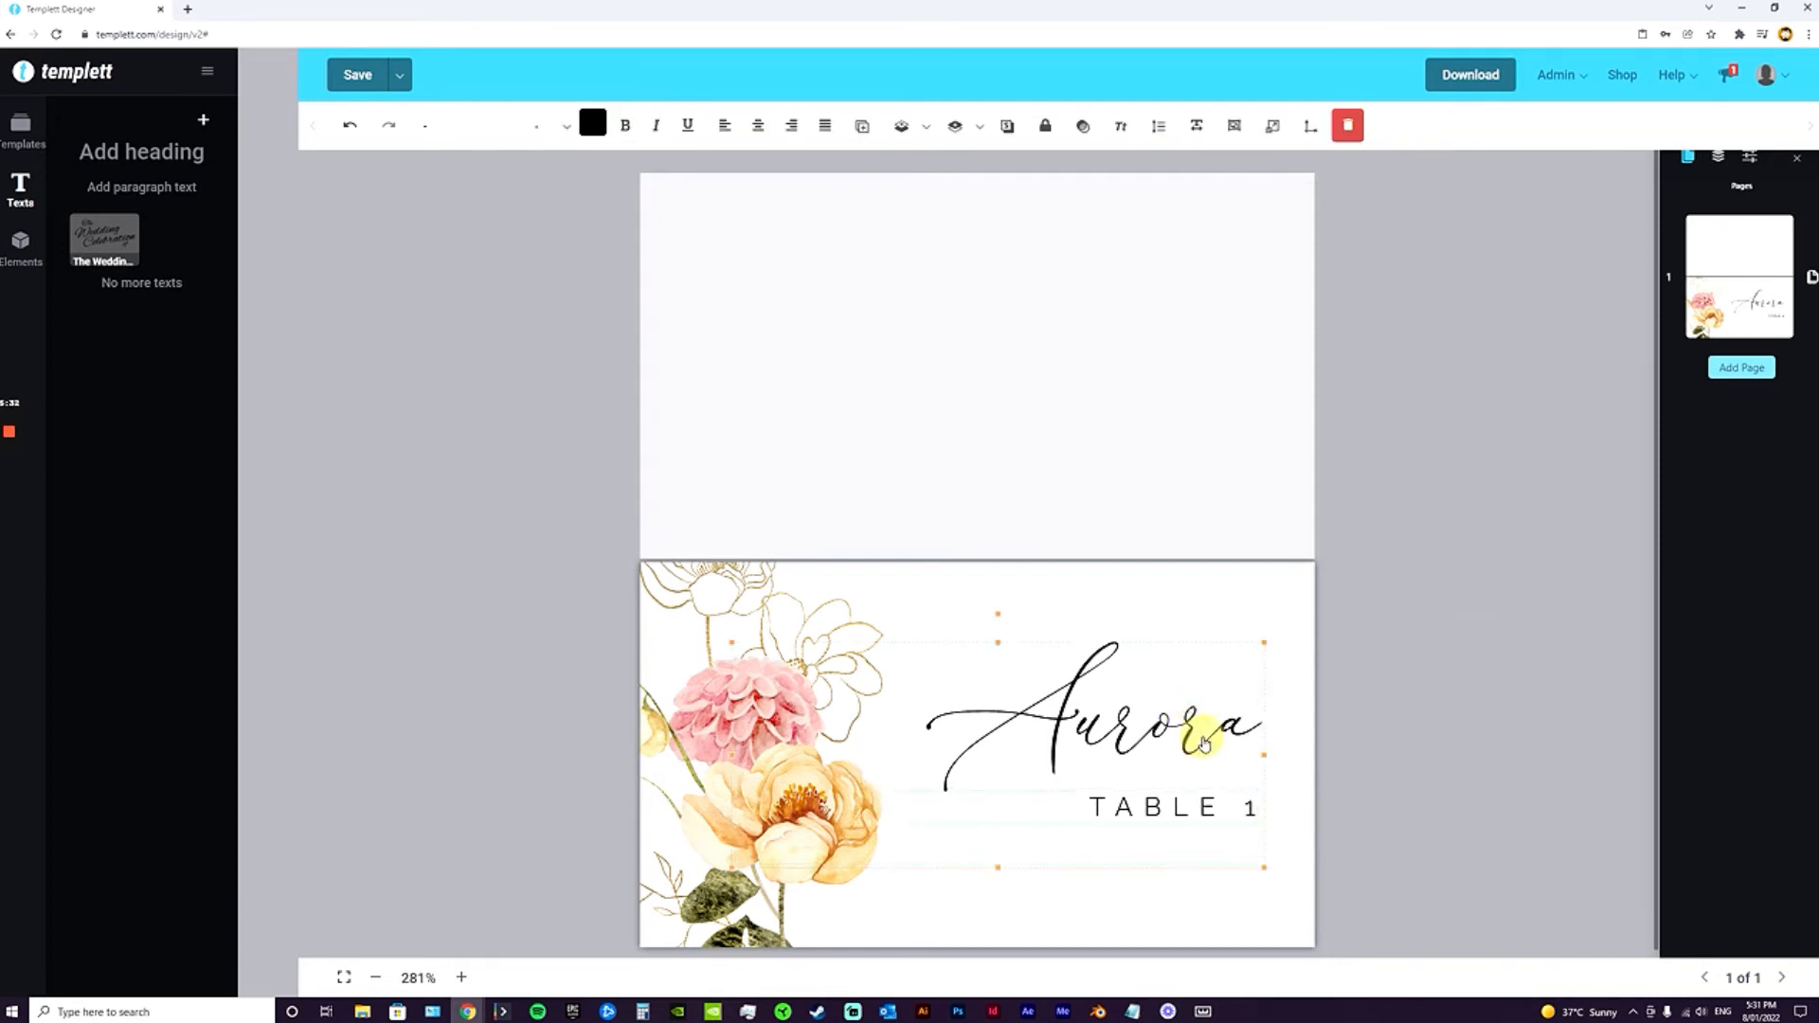
{"action": "left_click", "coordinate": [1378, 748]}
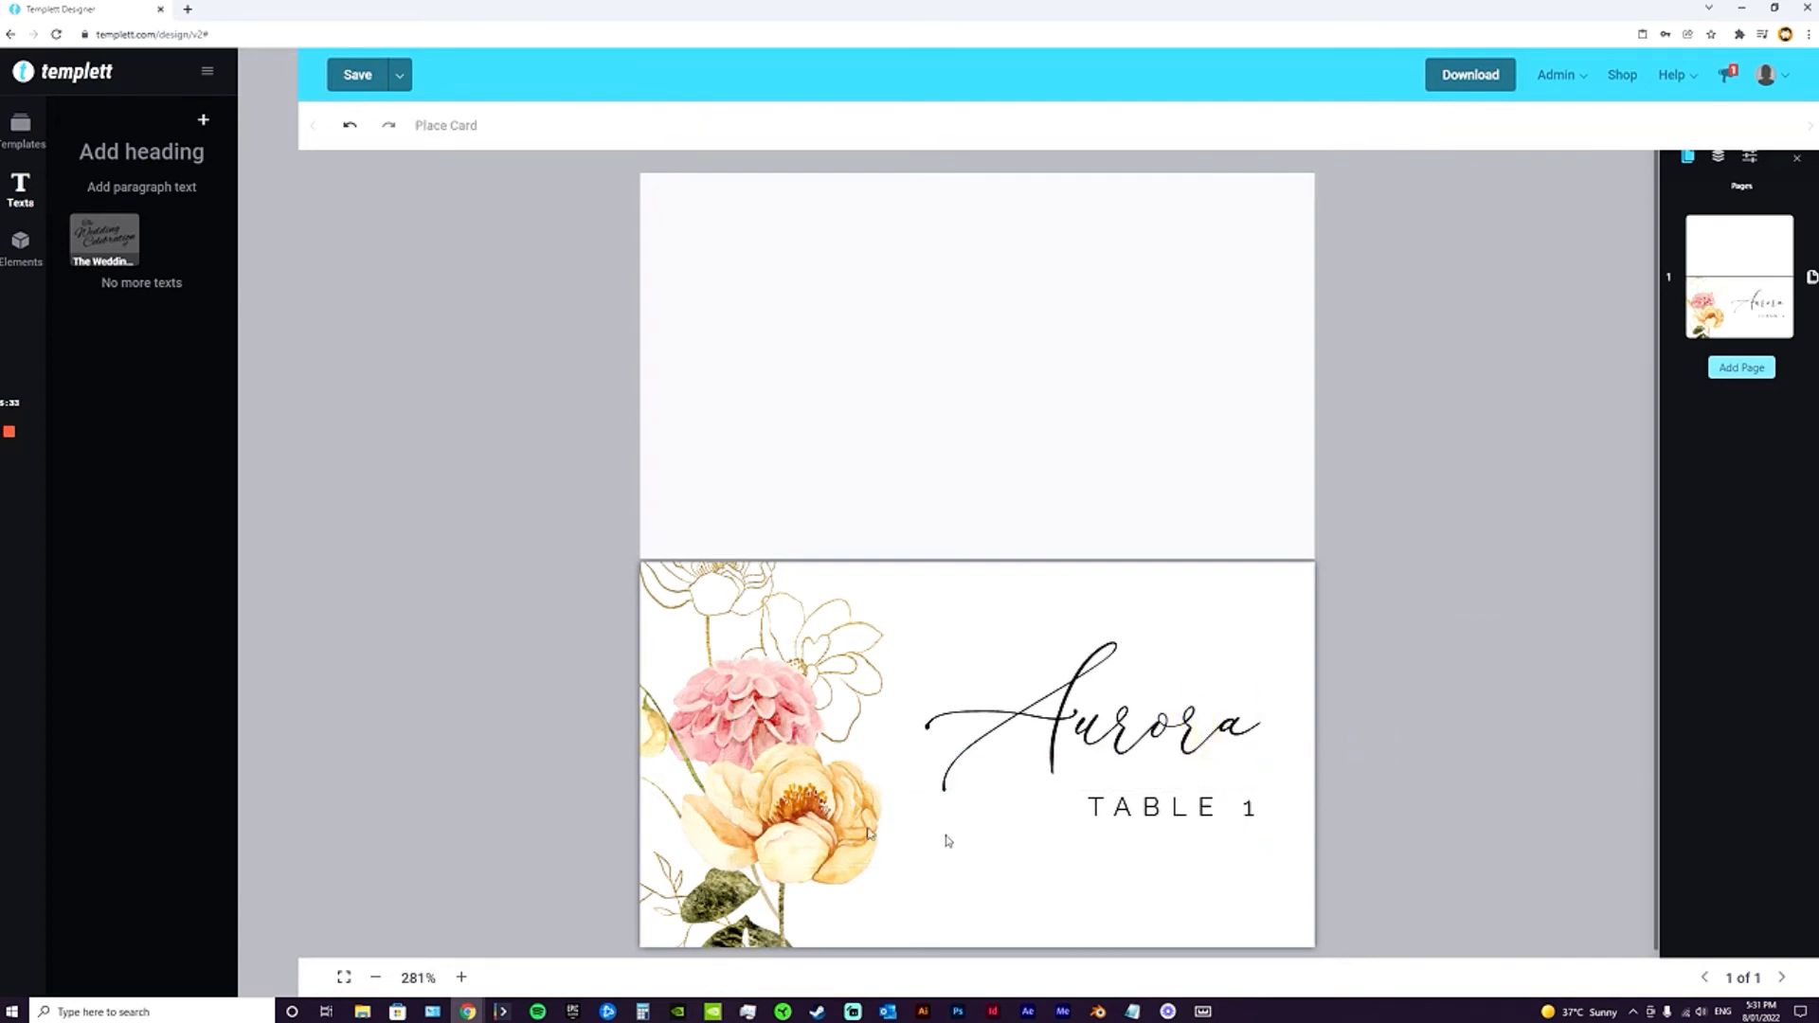
Copy the floral graphic from the lower panel and paste it in place on the blank upper panel.
{"action": "left_click", "coordinate": [775, 701]}
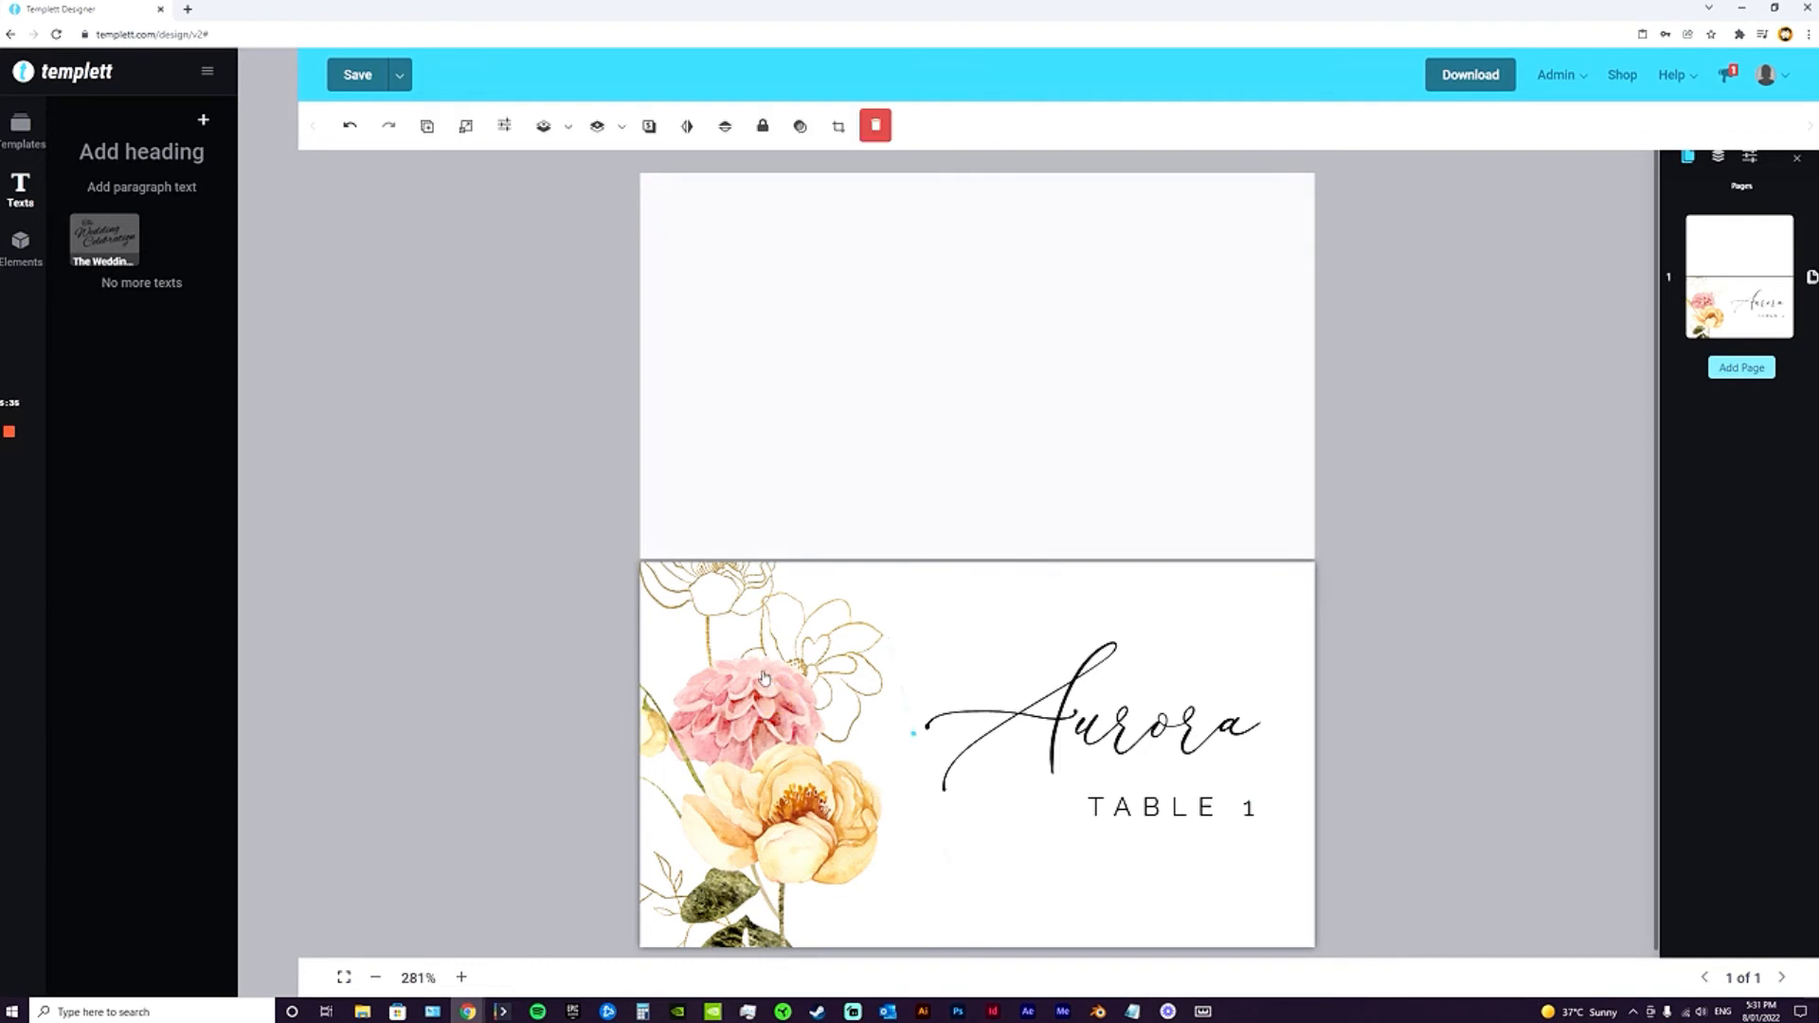
{"action": "right_click", "coordinate": [765, 662]}
{"action": "left_click", "coordinate": [841, 712]}
{"action": "right_click", "coordinate": [798, 680]}
{"action": "left_click", "coordinate": [841, 718]}
{"action": "left_click", "coordinate": [992, 311]}
{"action": "right_click", "coordinate": [924, 284]}
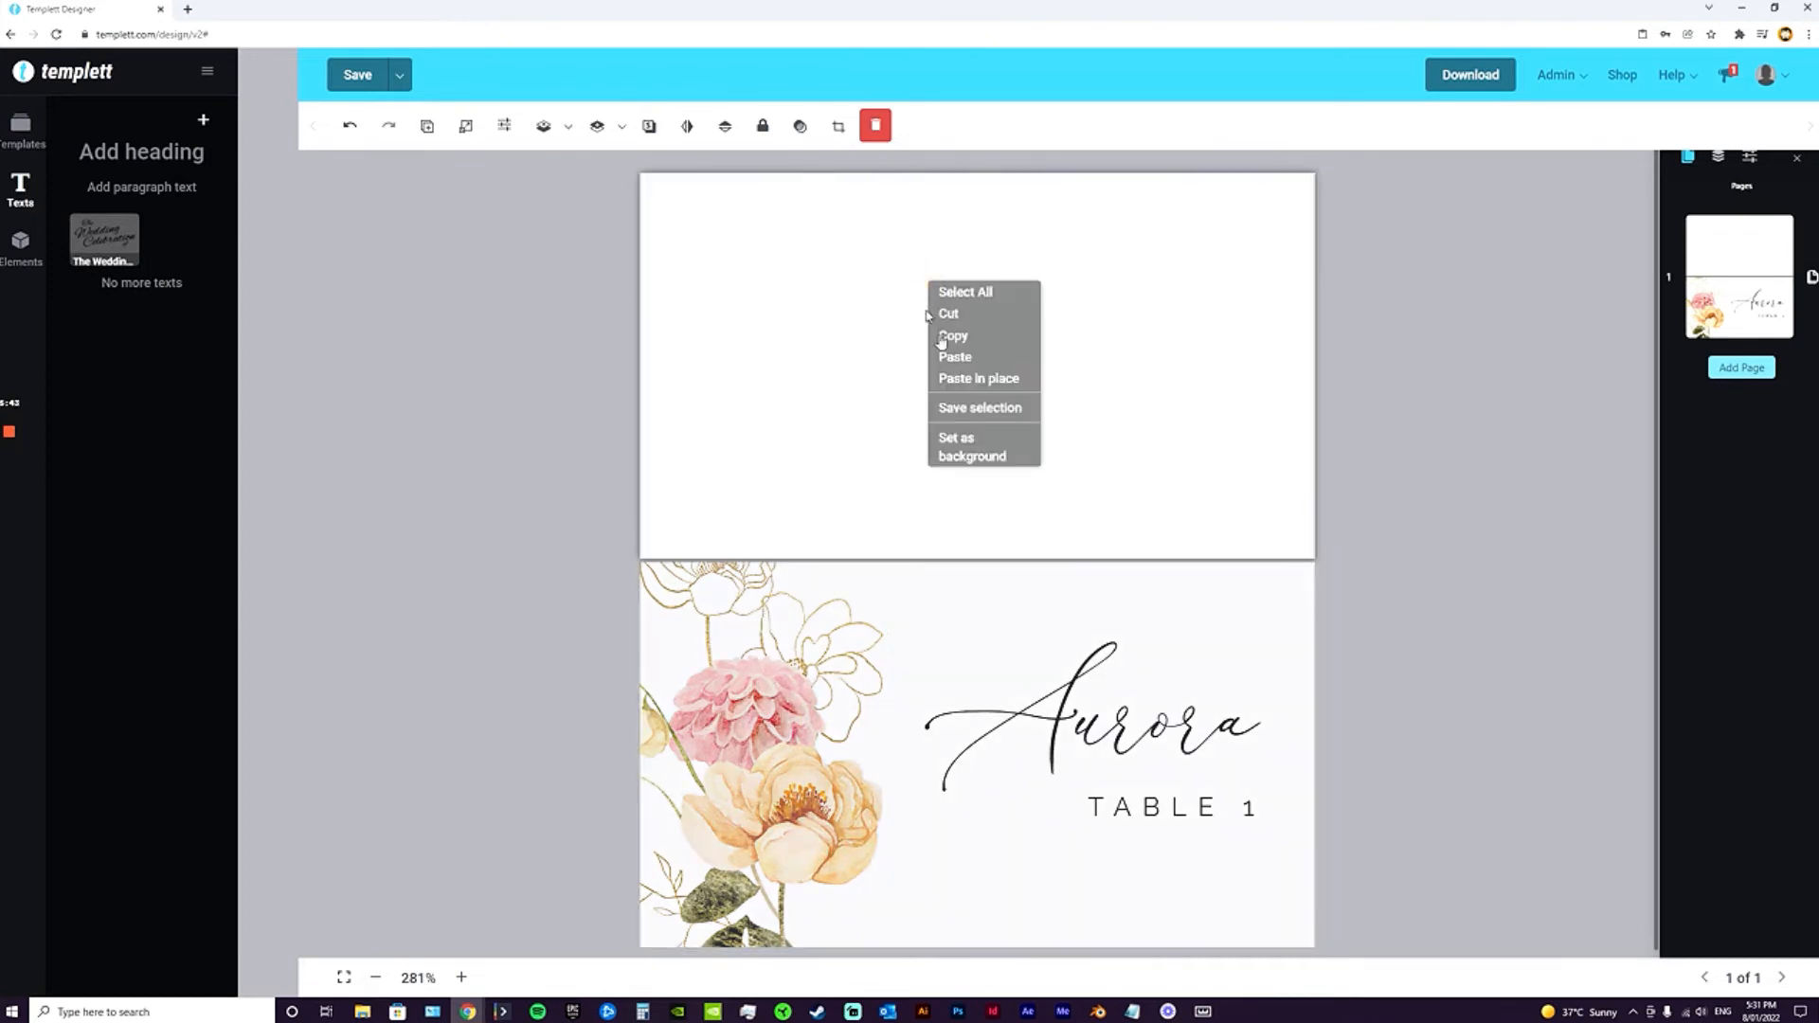
{"action": "left_click", "coordinate": [1003, 379]}
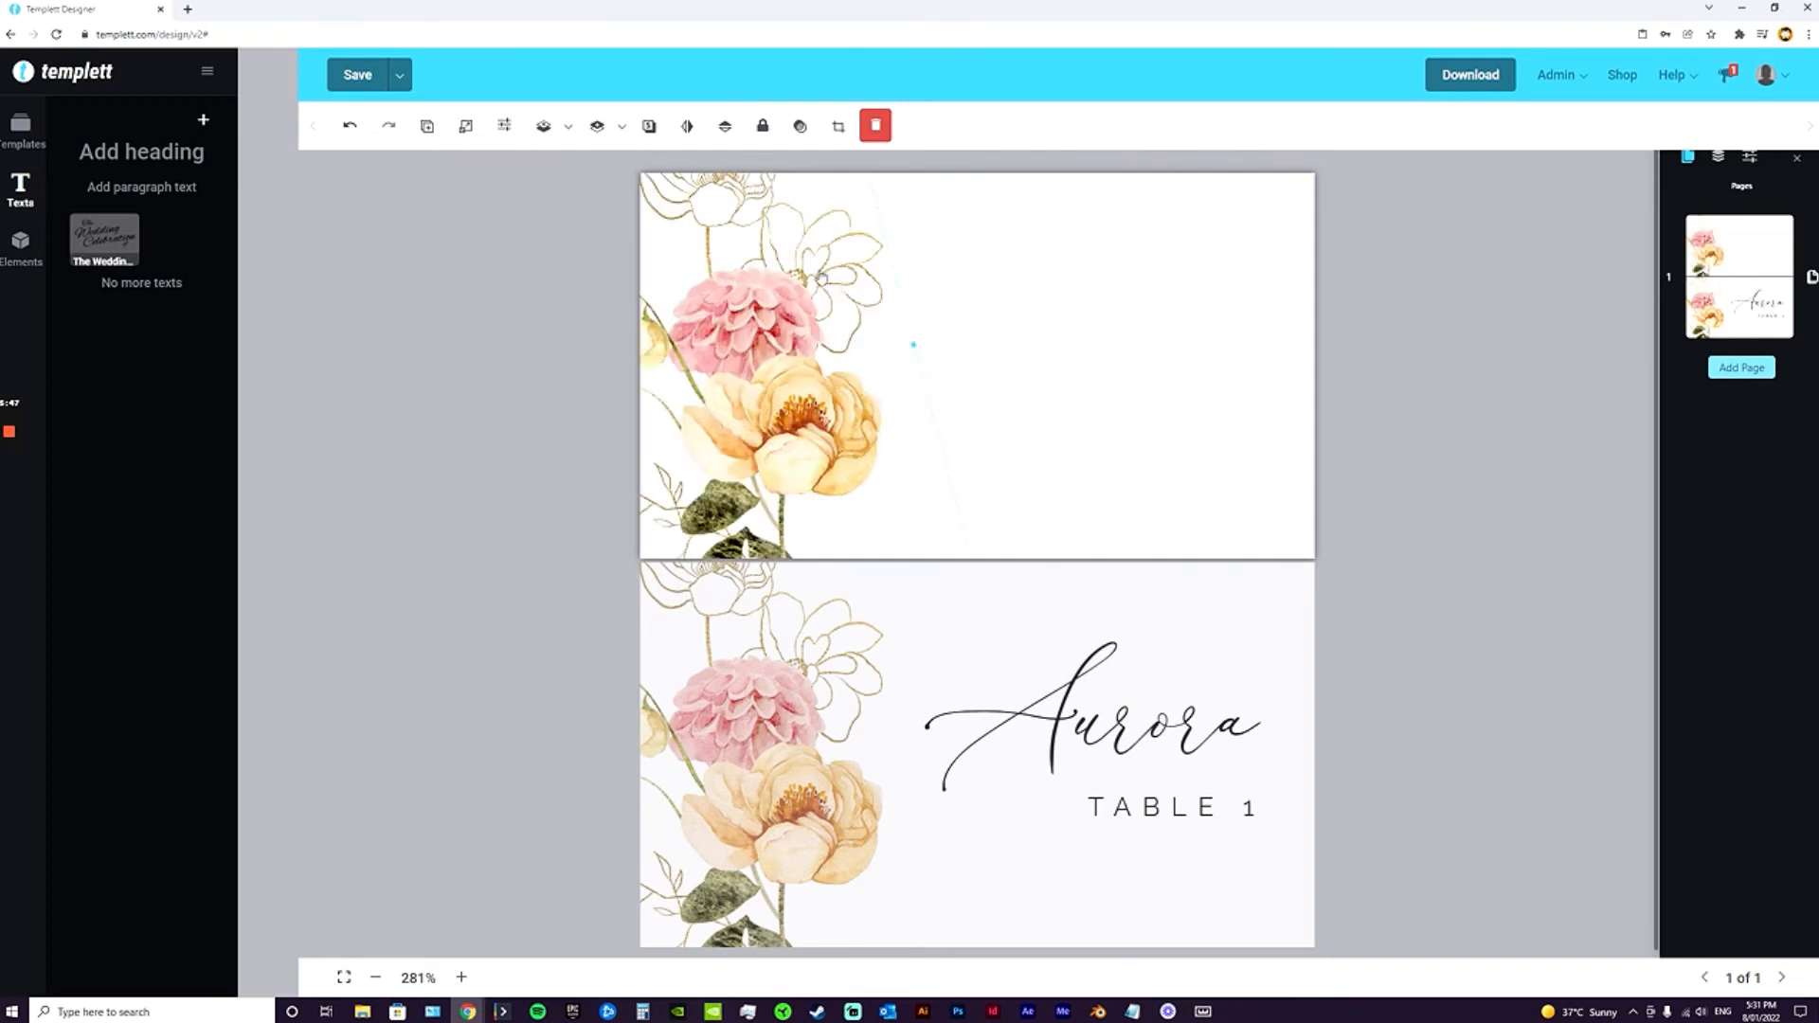
{"action": "left_click", "coordinate": [1295, 450]}
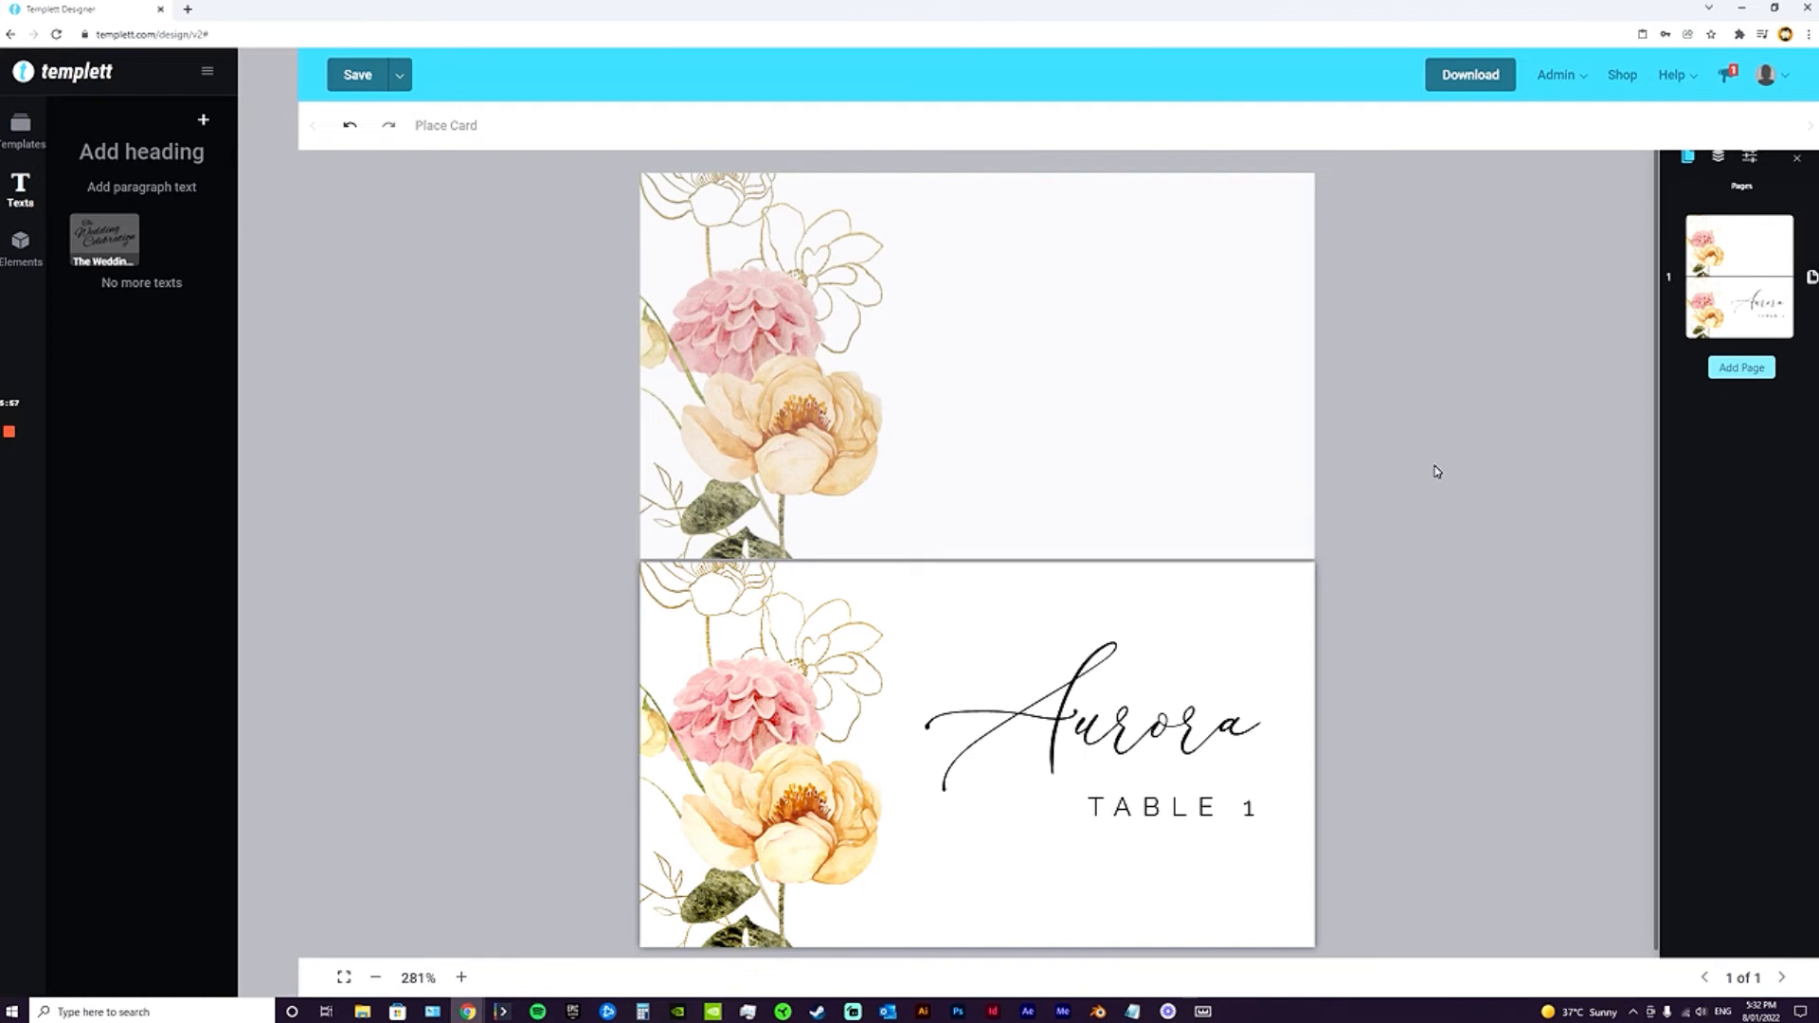
Save the tent fold template under the name Place Card, reusing the name as its tag.
{"action": "left_click", "coordinate": [358, 75]}
{"action": "triple_click", "coordinate": [1628, 493]}
{"action": "key", "text": "ctrl+c"}
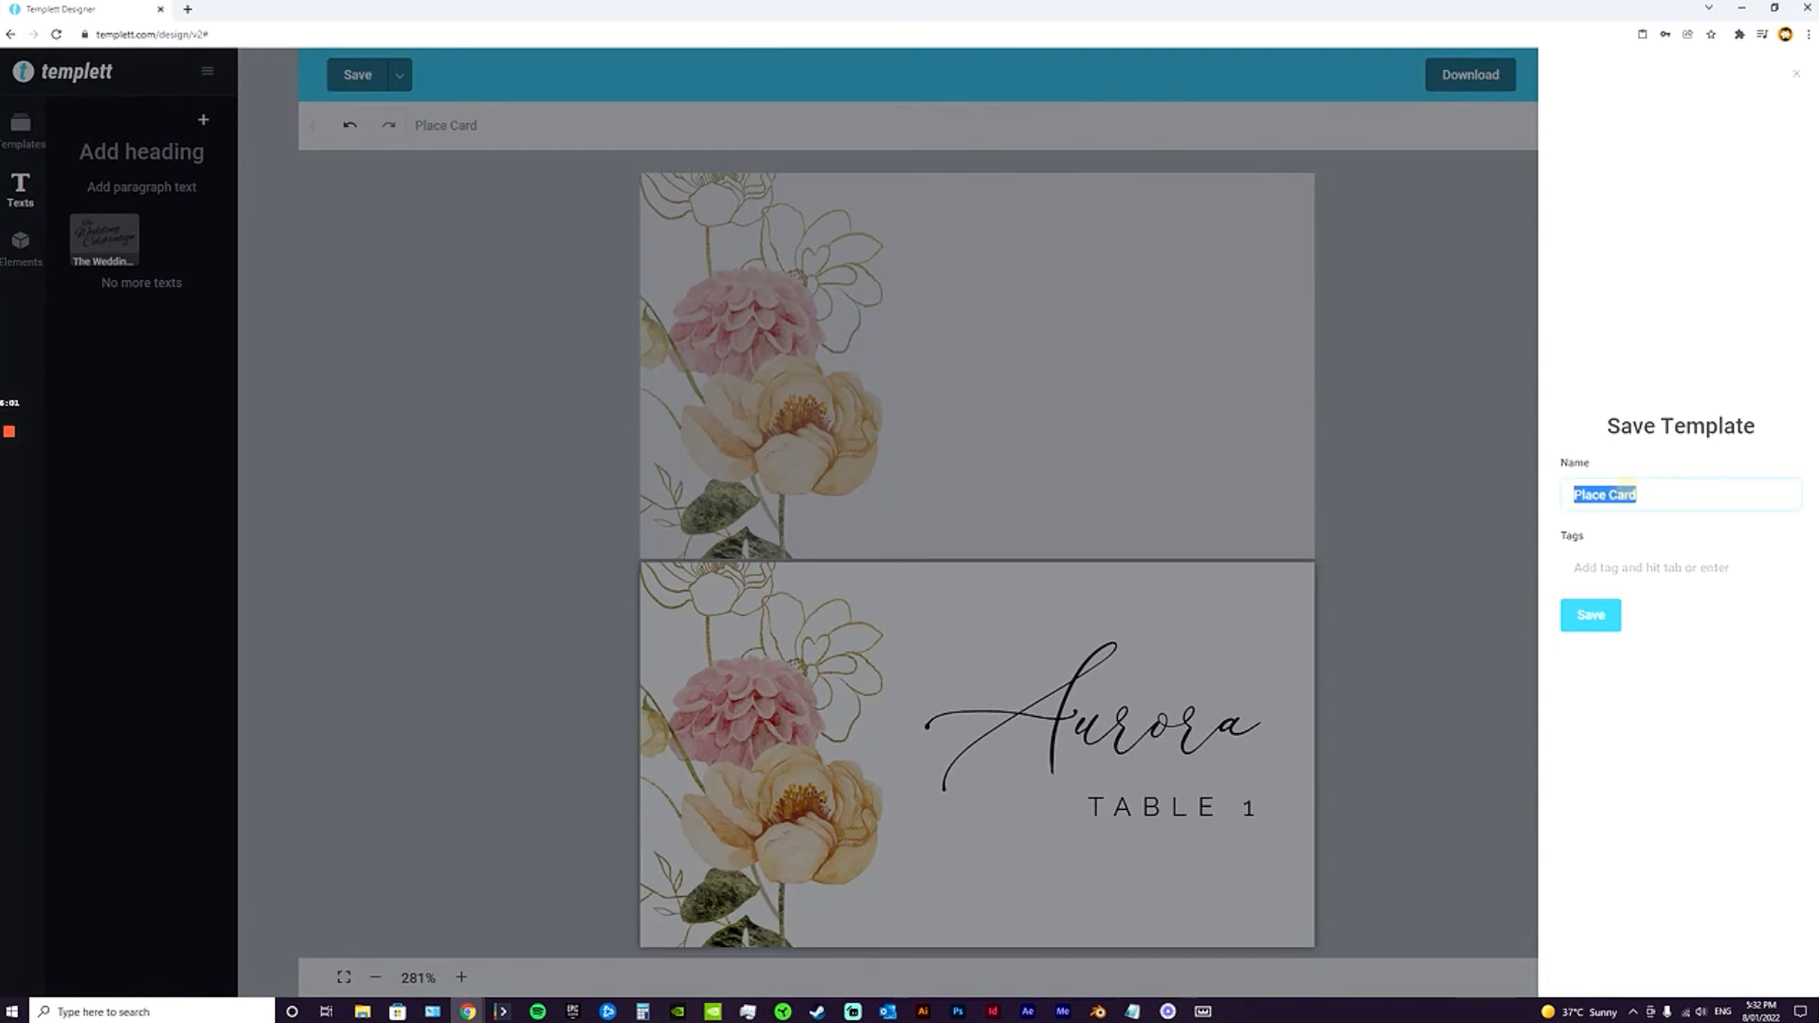
{"action": "left_click", "coordinate": [1645, 567]}
{"action": "key", "text": "ctrl+v"}
{"action": "key", "text": "Return"}
{"action": "left_click", "coordinate": [1607, 633]}
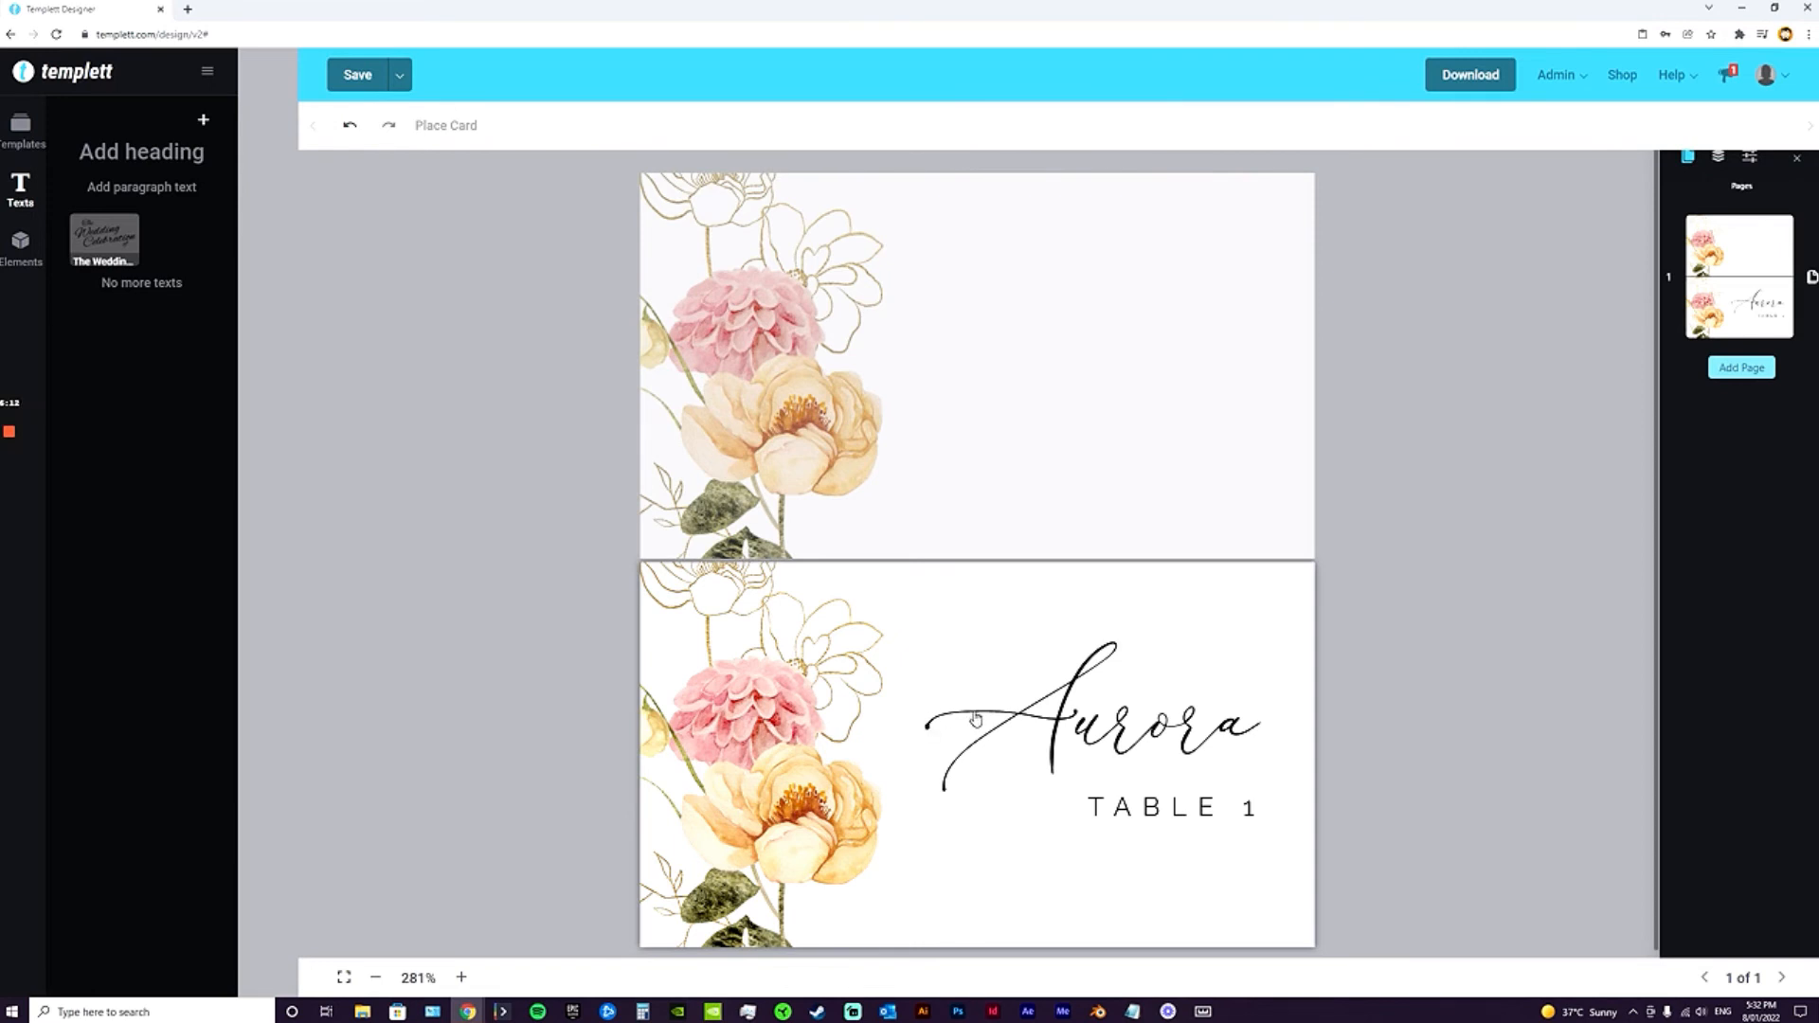
Select all elements on the lower panel, including the florals, guest name and TABLE 1, and copy them.
{"action": "left_click", "coordinate": [924, 726]}
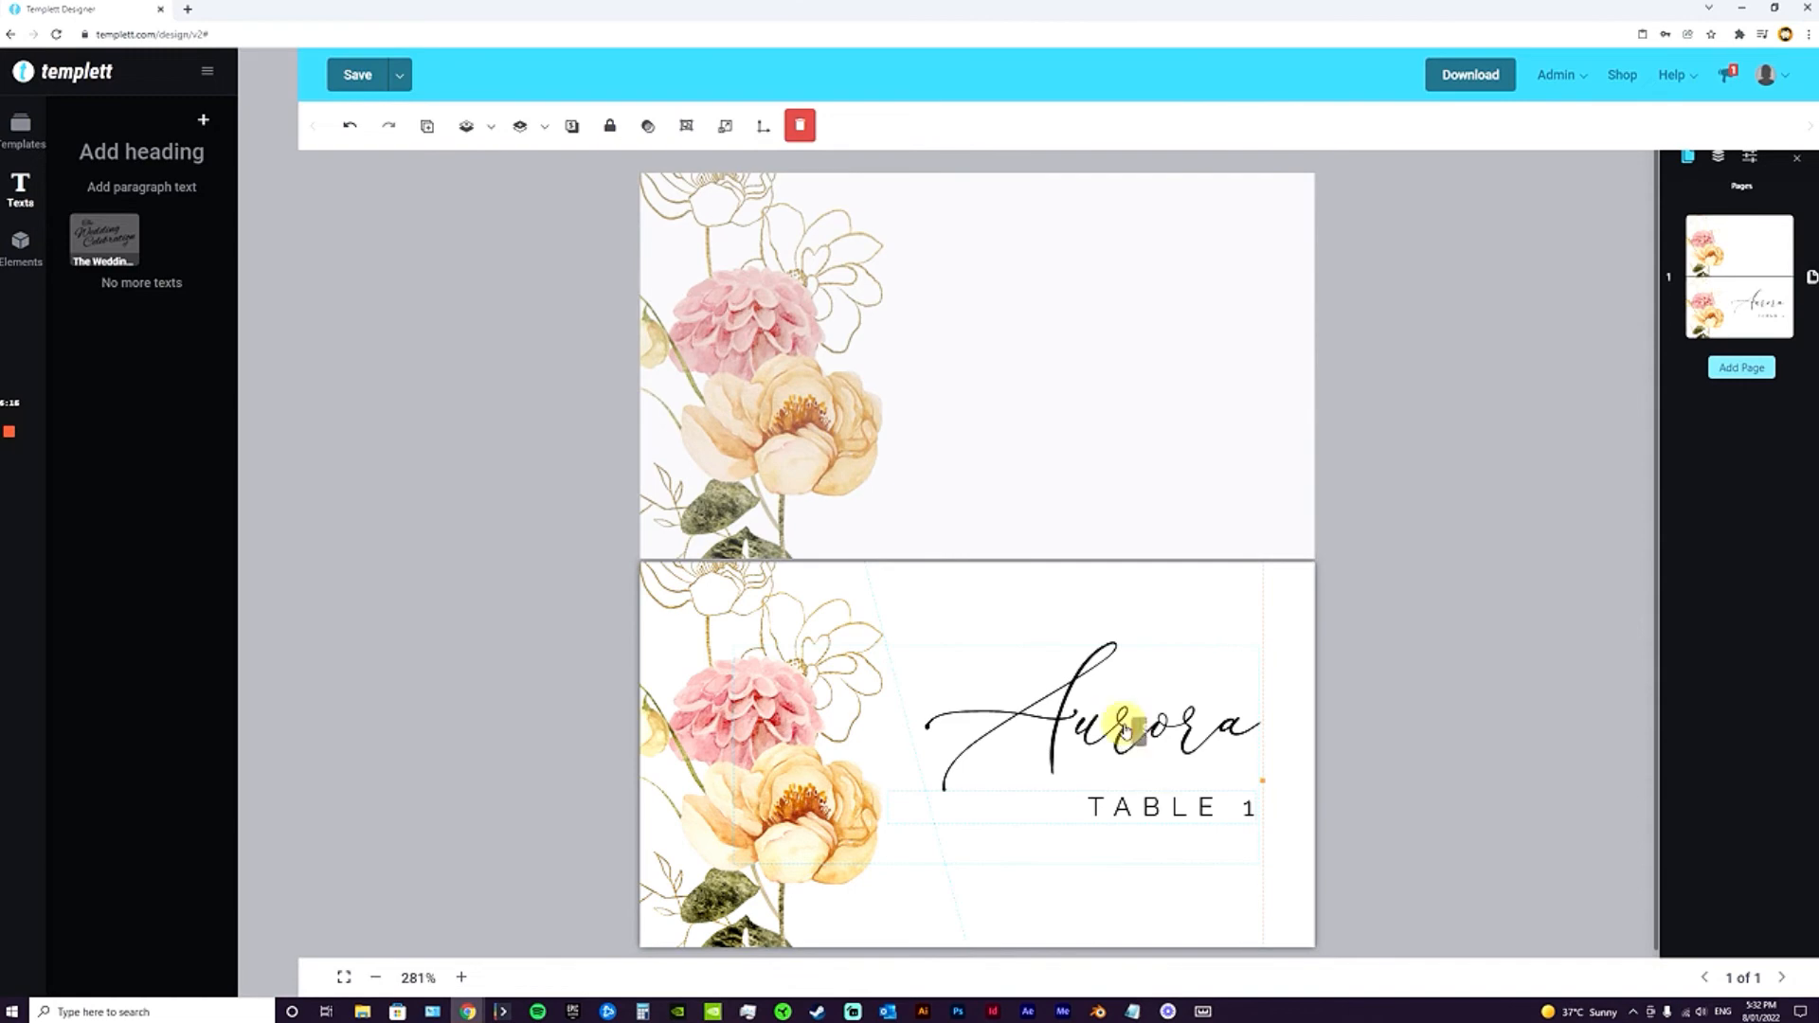
{"action": "right_click", "coordinate": [1132, 720]}
{"action": "left_click", "coordinate": [1174, 777]}
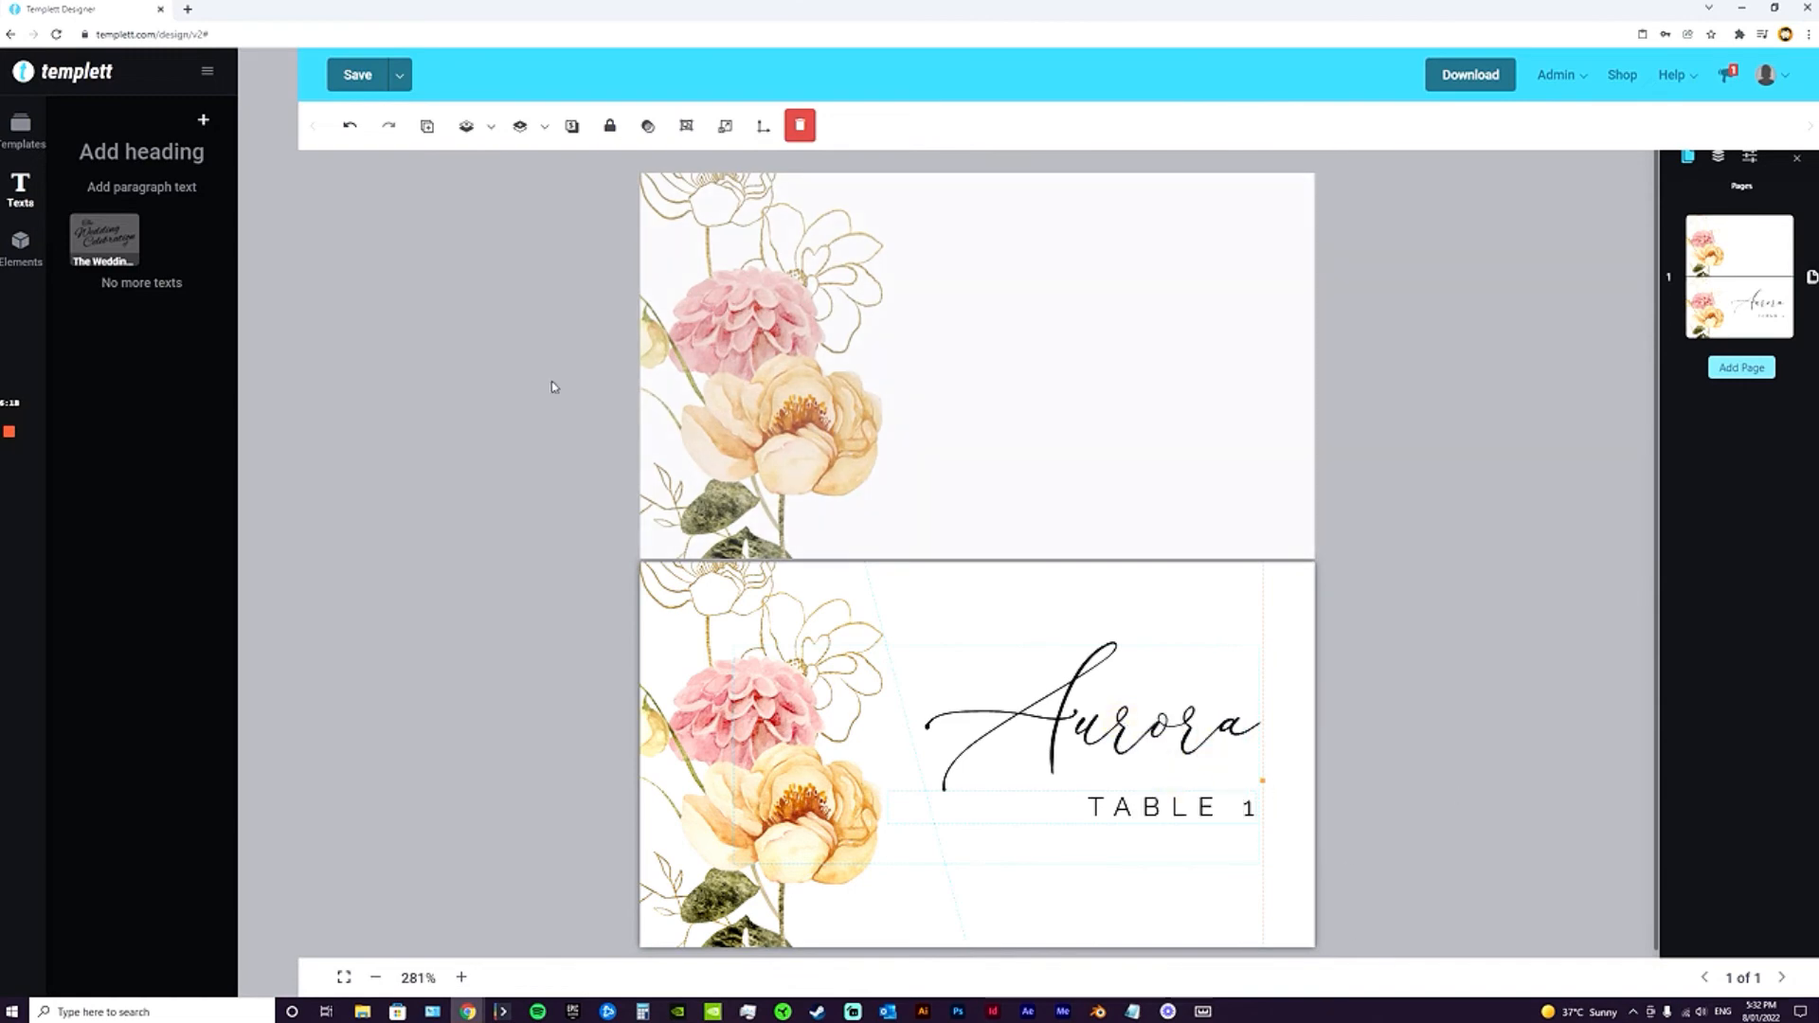
Create a new single template named Place Card, 3.5 in wide by 2 in high, in landscape orientation.
{"action": "left_click", "coordinate": [400, 74]}
{"action": "left_click", "coordinate": [377, 115]}
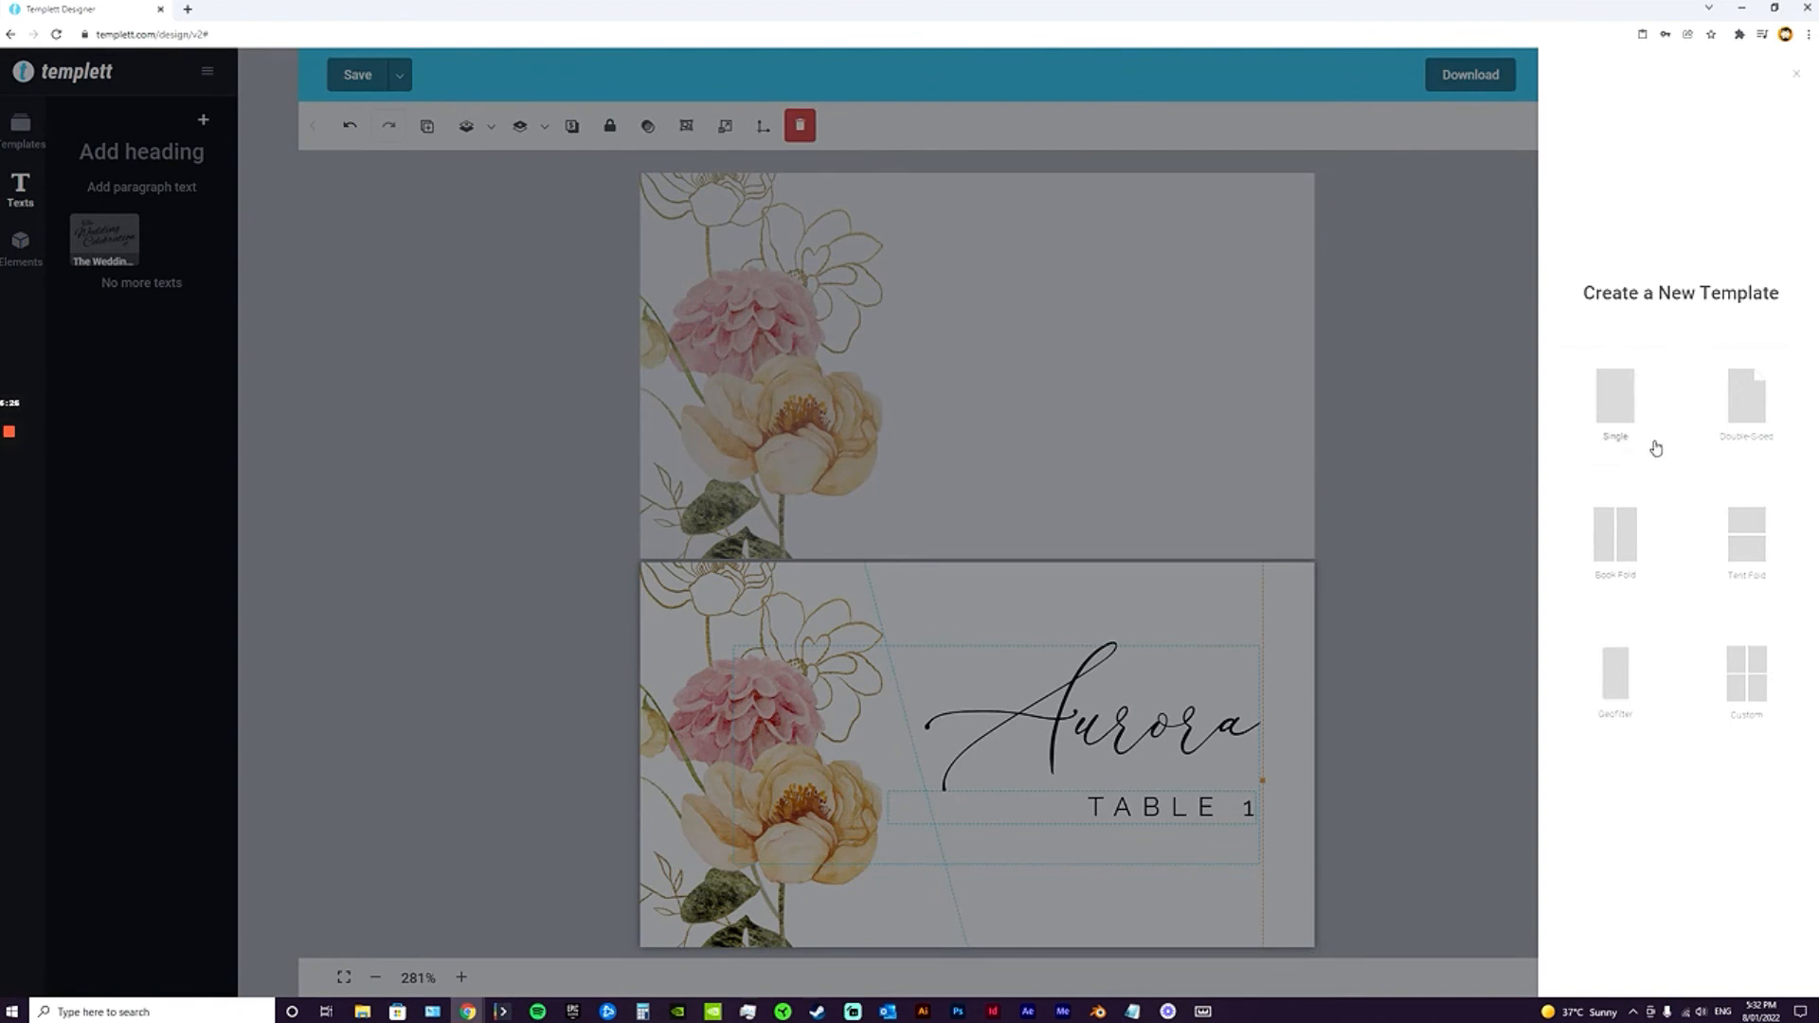
{"action": "left_click", "coordinate": [1592, 387]}
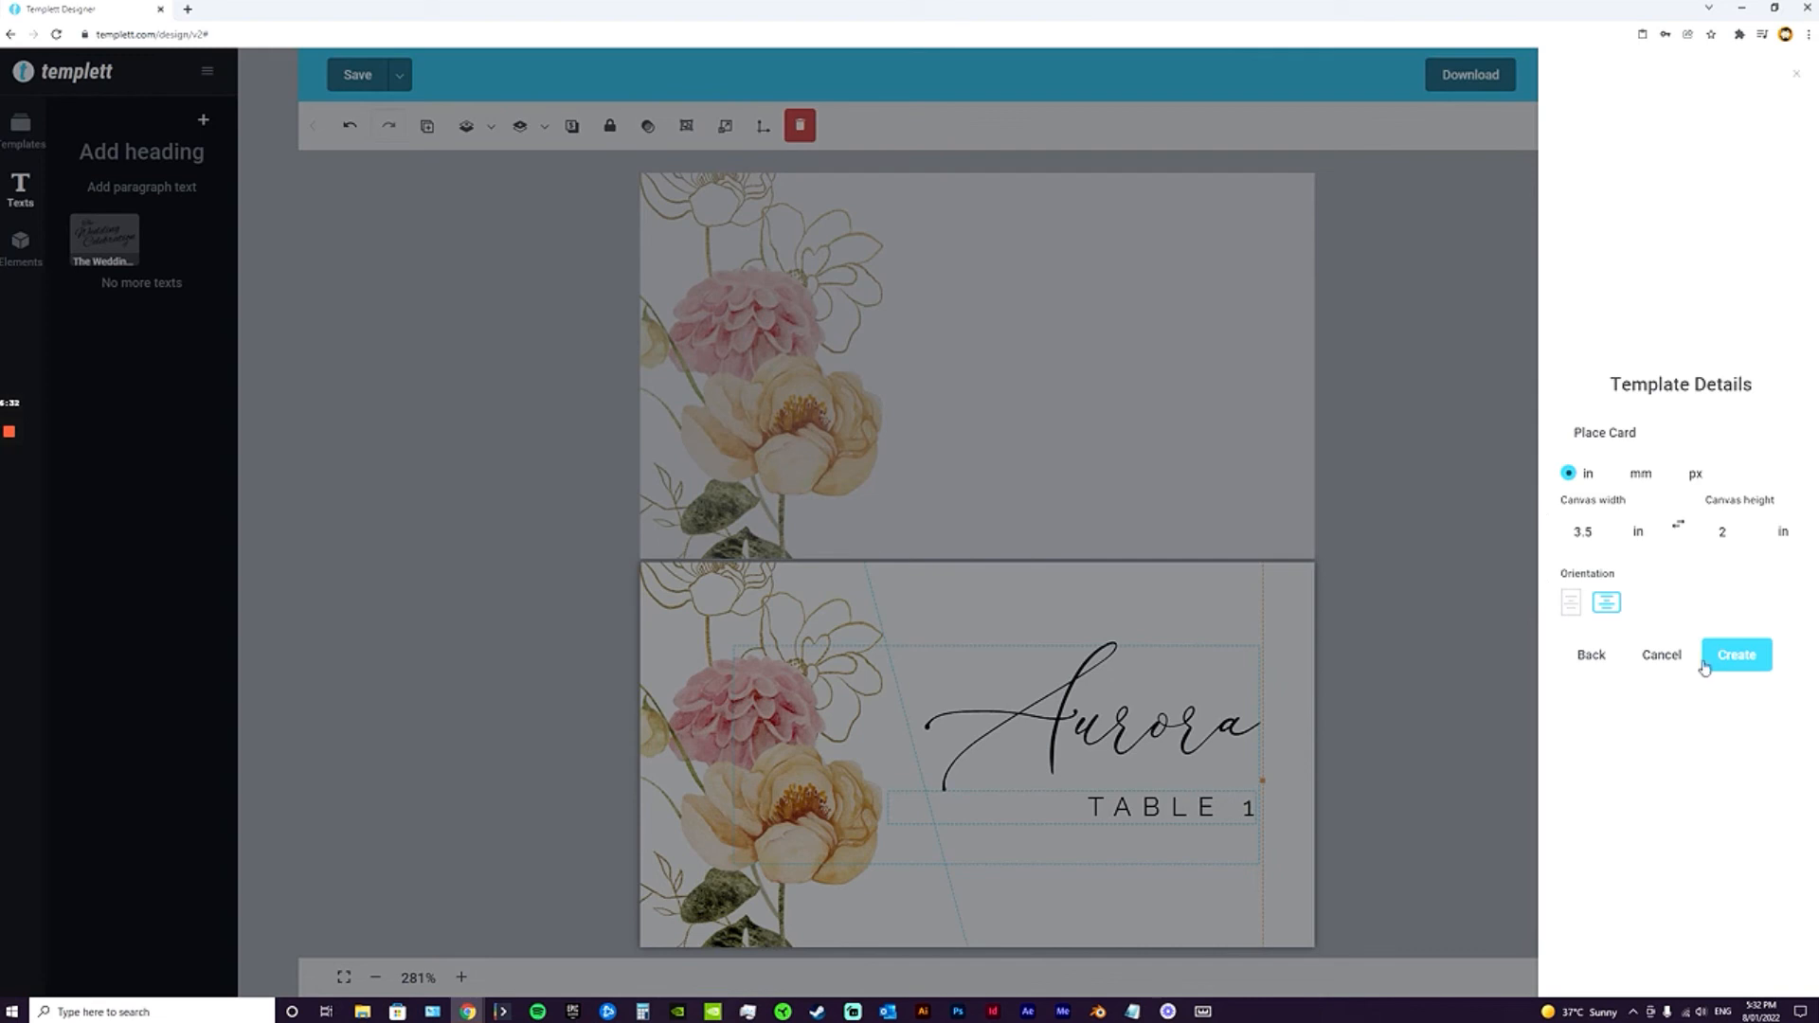
{"action": "left_click", "coordinate": [1735, 656]}
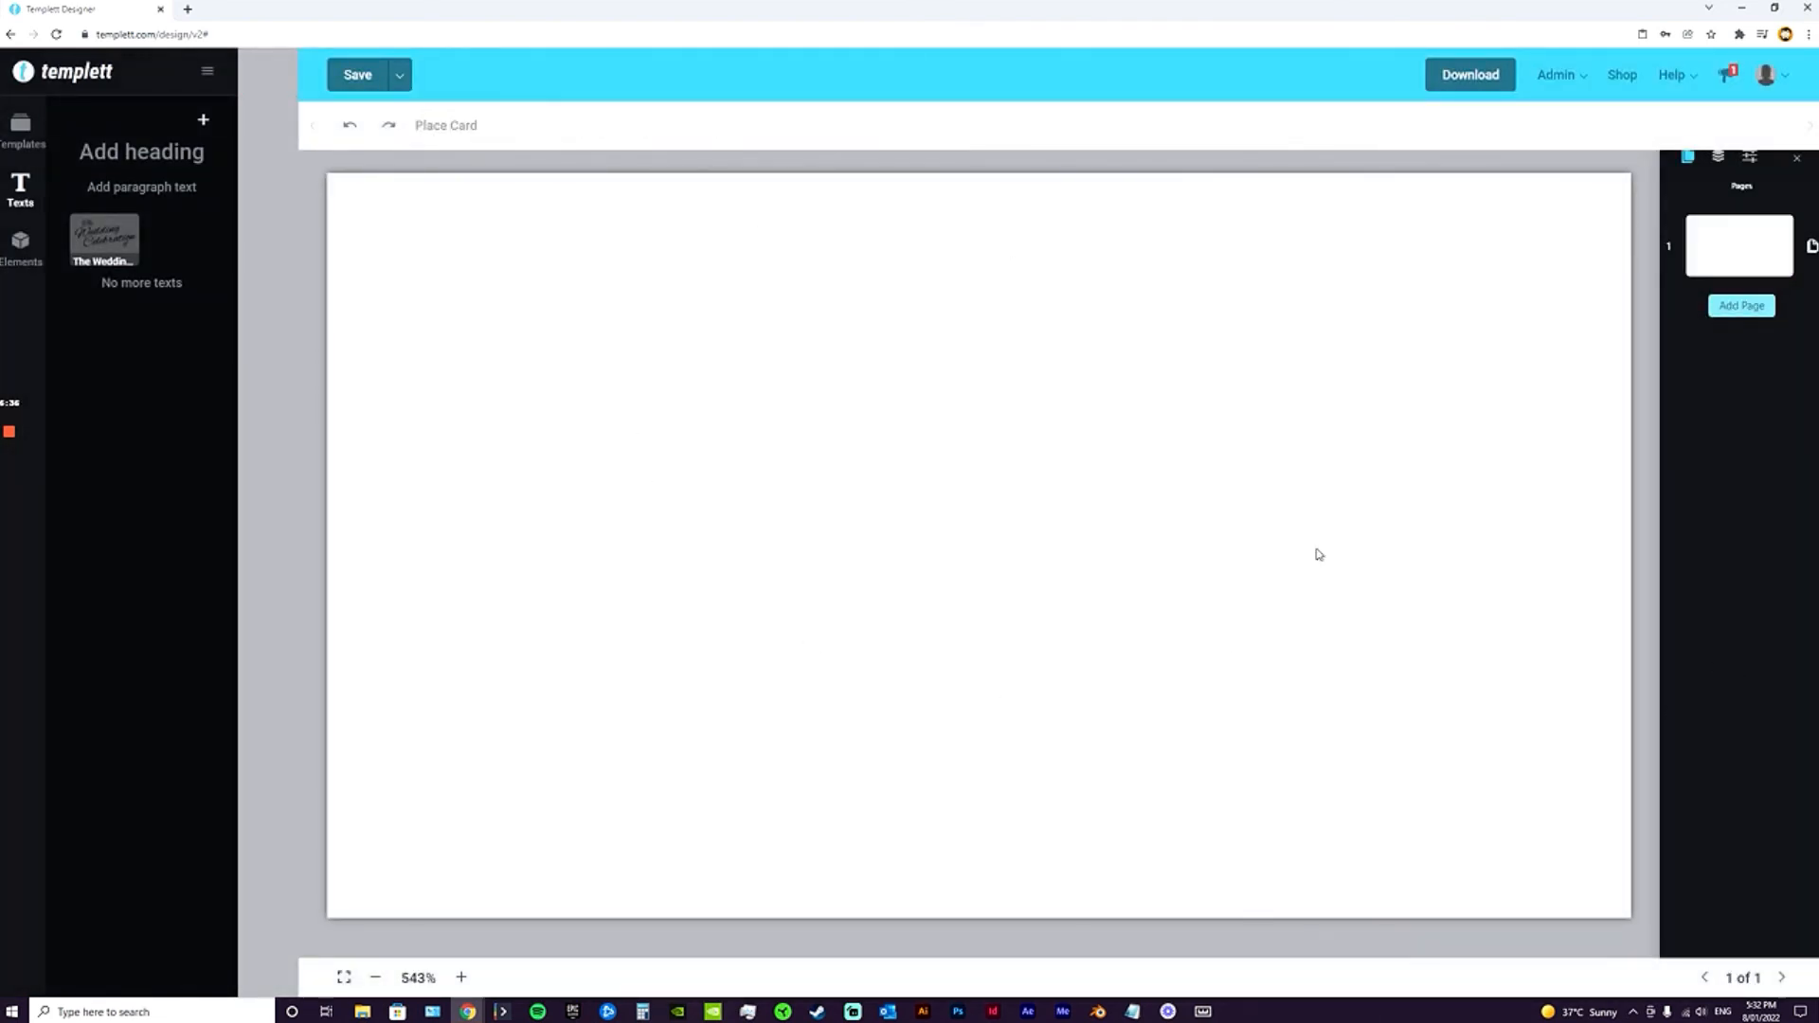
Paste the copied florals, guest name and table number in place on the blank single card.
{"action": "left_click", "coordinate": [375, 976]}
{"action": "right_click", "coordinate": [899, 409]}
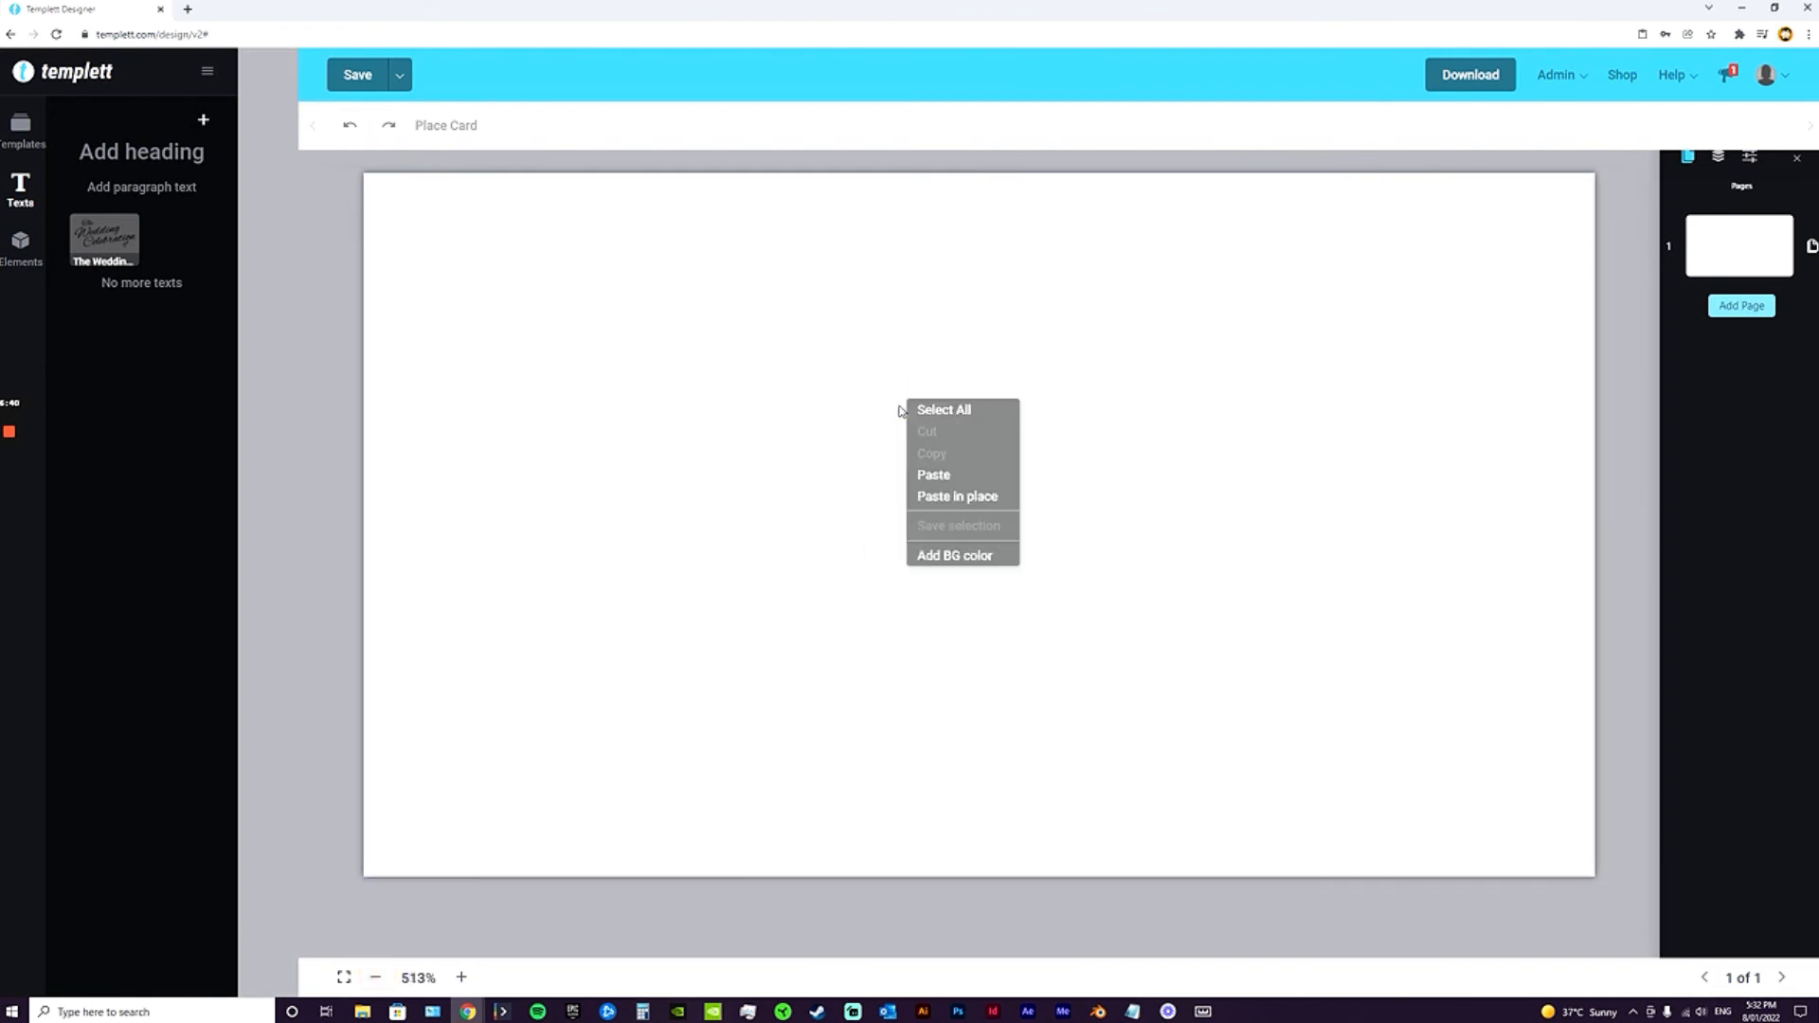
{"action": "left_click", "coordinate": [995, 498]}
{"action": "left_click", "coordinate": [1517, 643]}
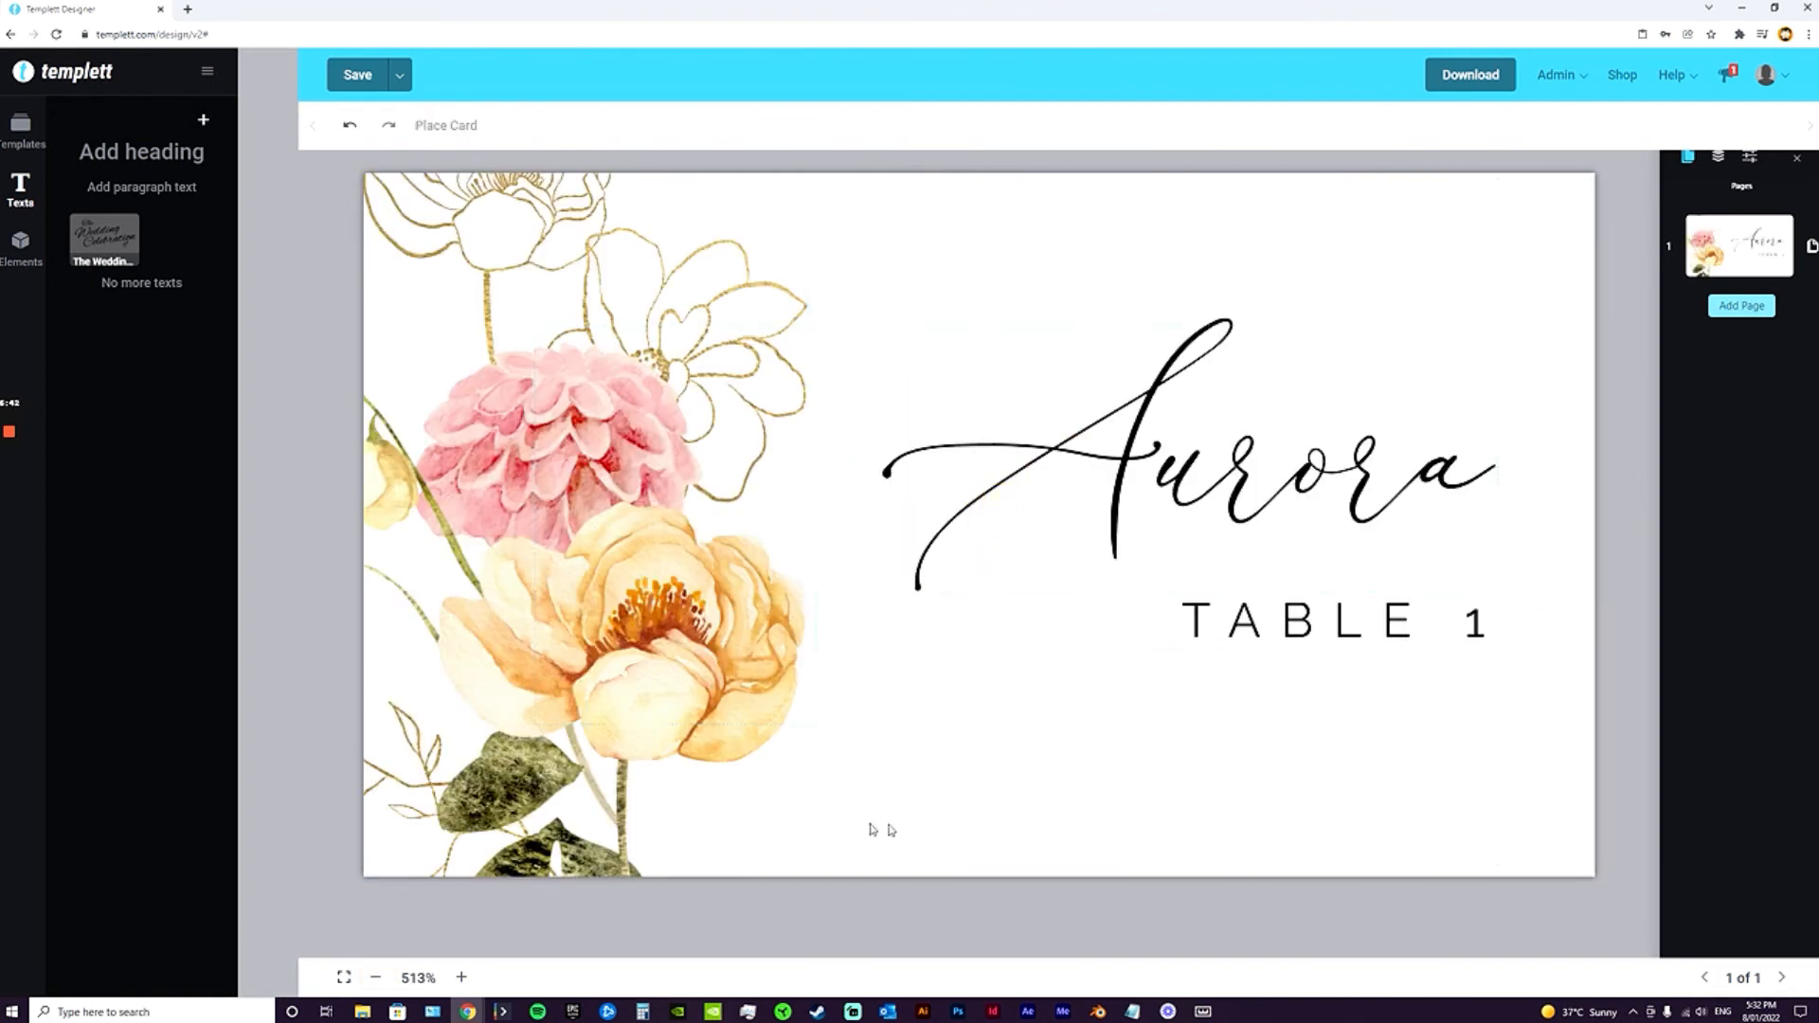
{"action": "left_click", "coordinate": [375, 976]}
{"action": "left_click", "coordinate": [375, 977]}
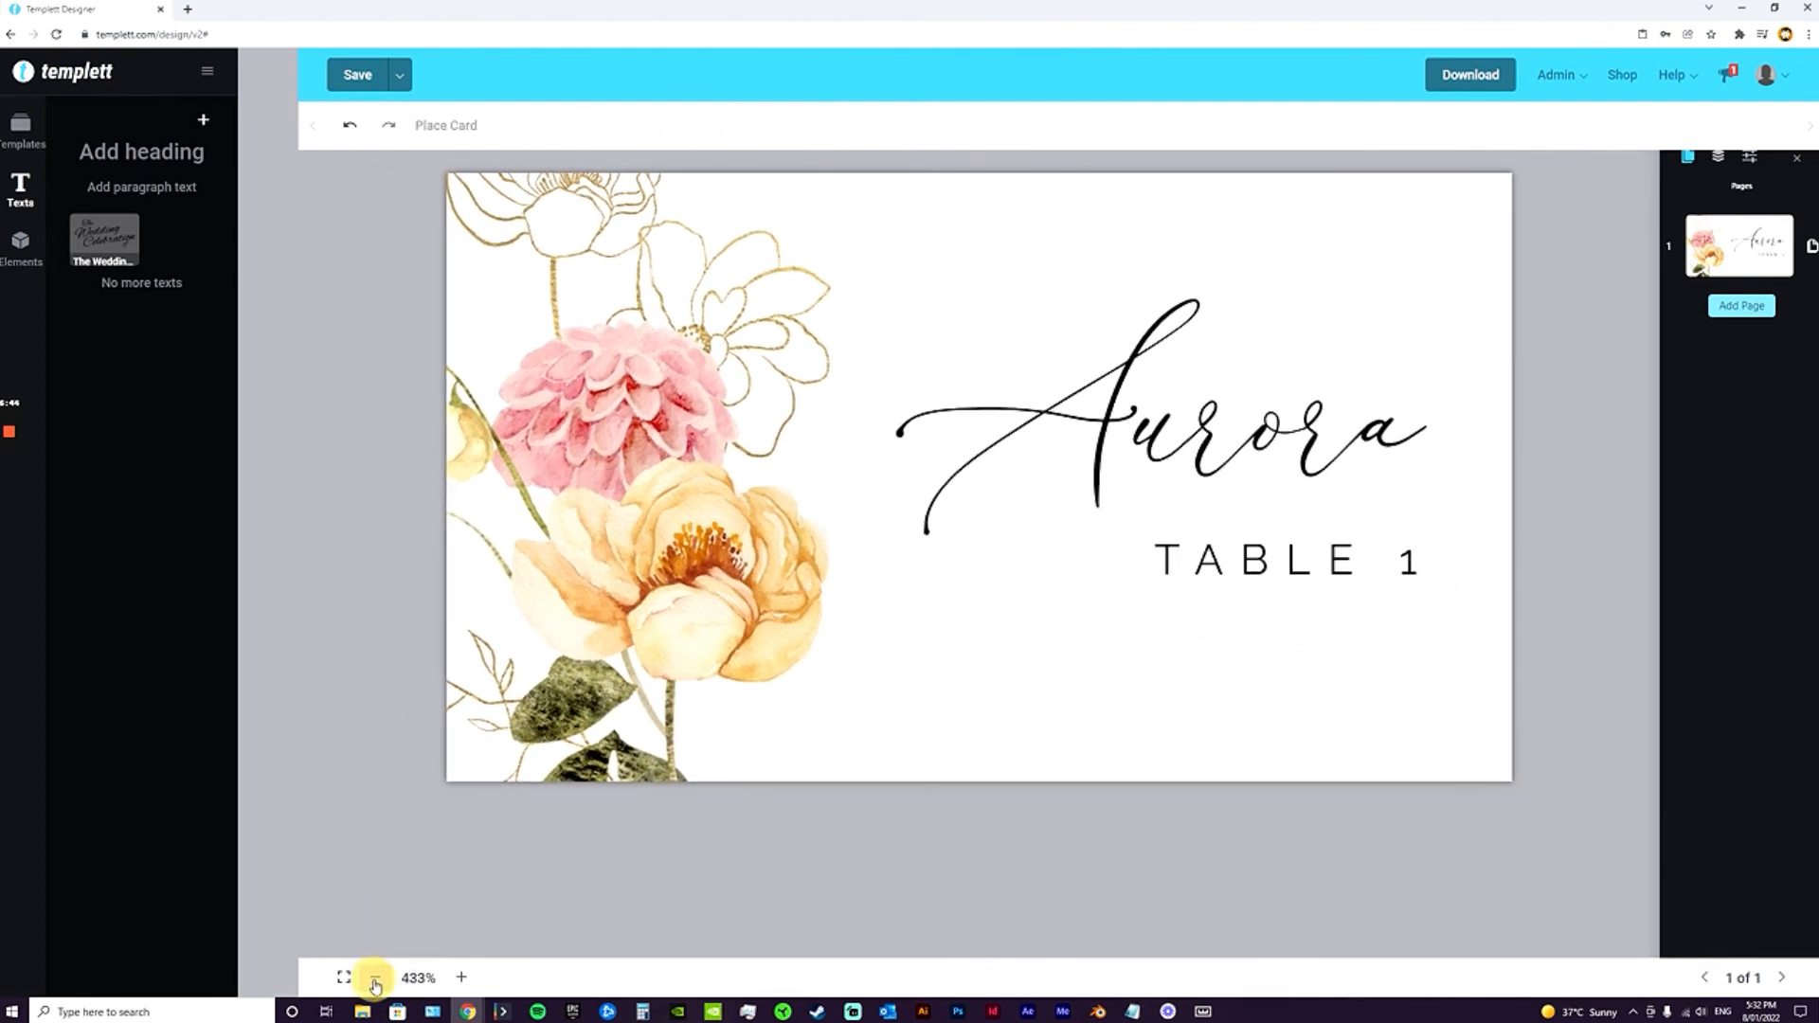
Save the flat single card template as Place Card with the tag Place Card.
{"action": "left_click", "coordinate": [335, 74]}
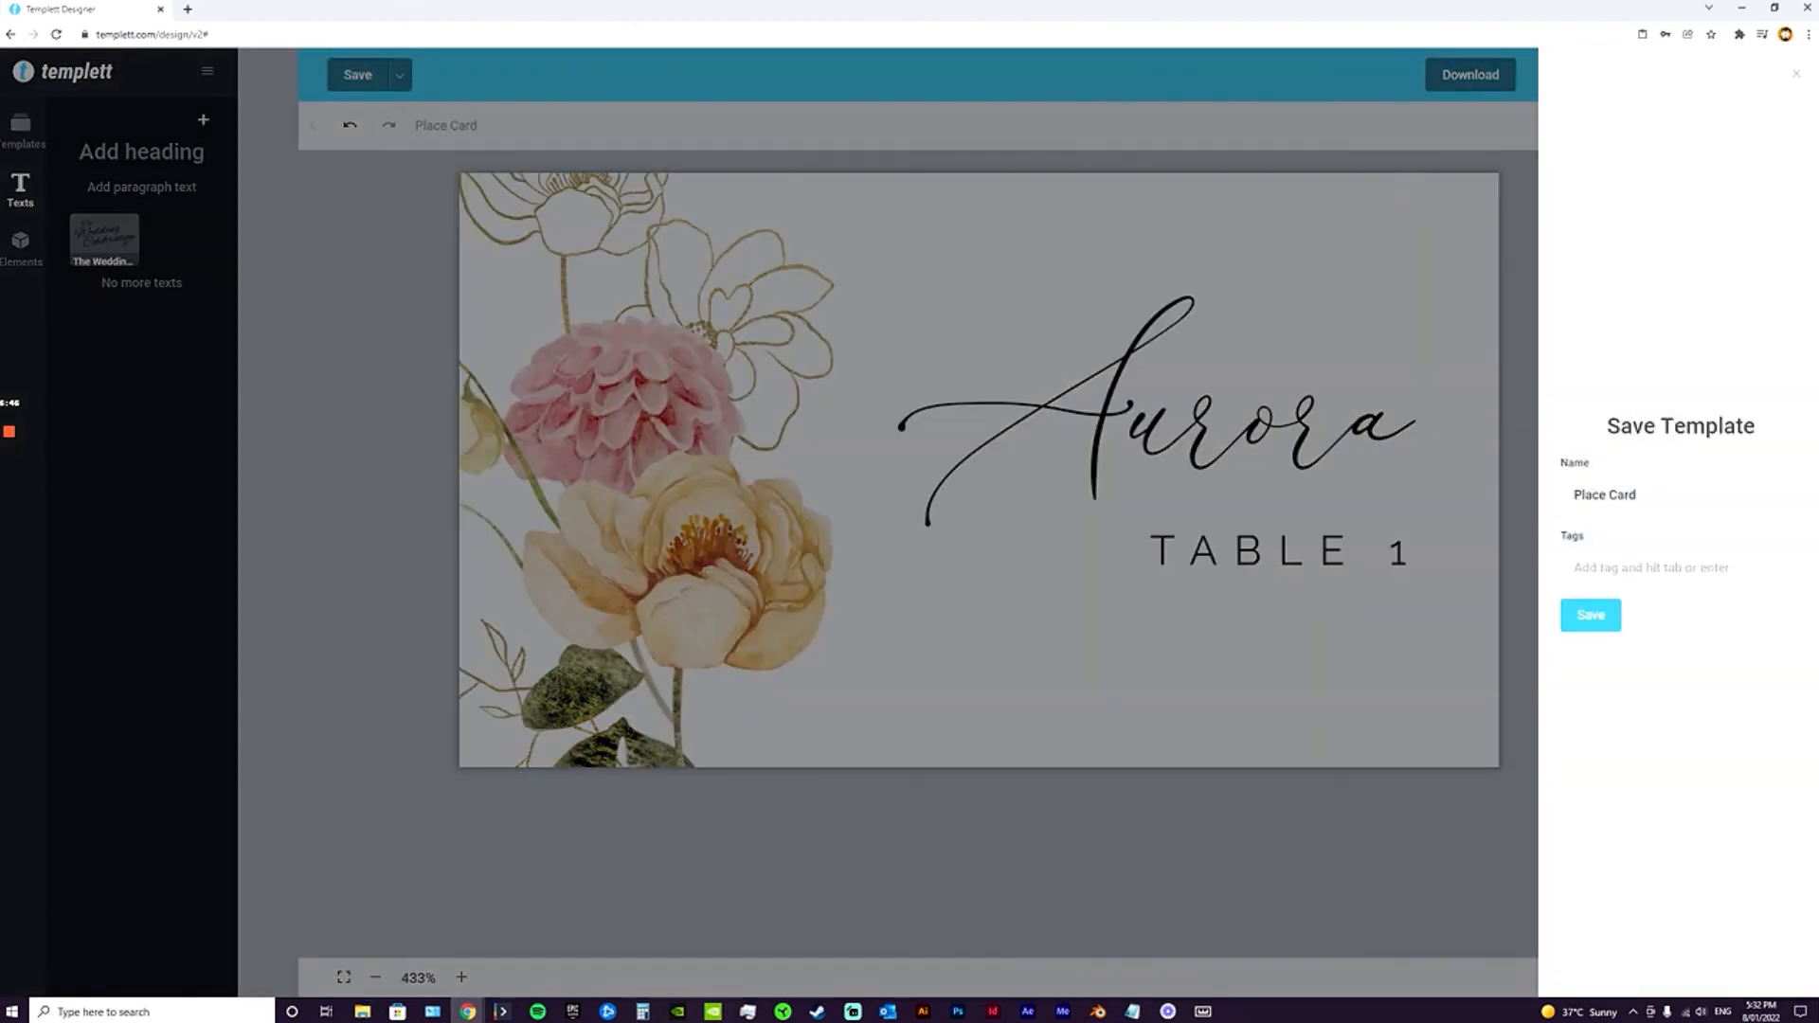
{"action": "left_click", "coordinate": [1642, 502]}
{"action": "key", "text": "ctrl+a"}
{"action": "key", "text": "ctrl+c"}
{"action": "left_click", "coordinate": [1642, 563]}
{"action": "key", "text": "ctrl+v"}
{"action": "key", "text": "Return"}
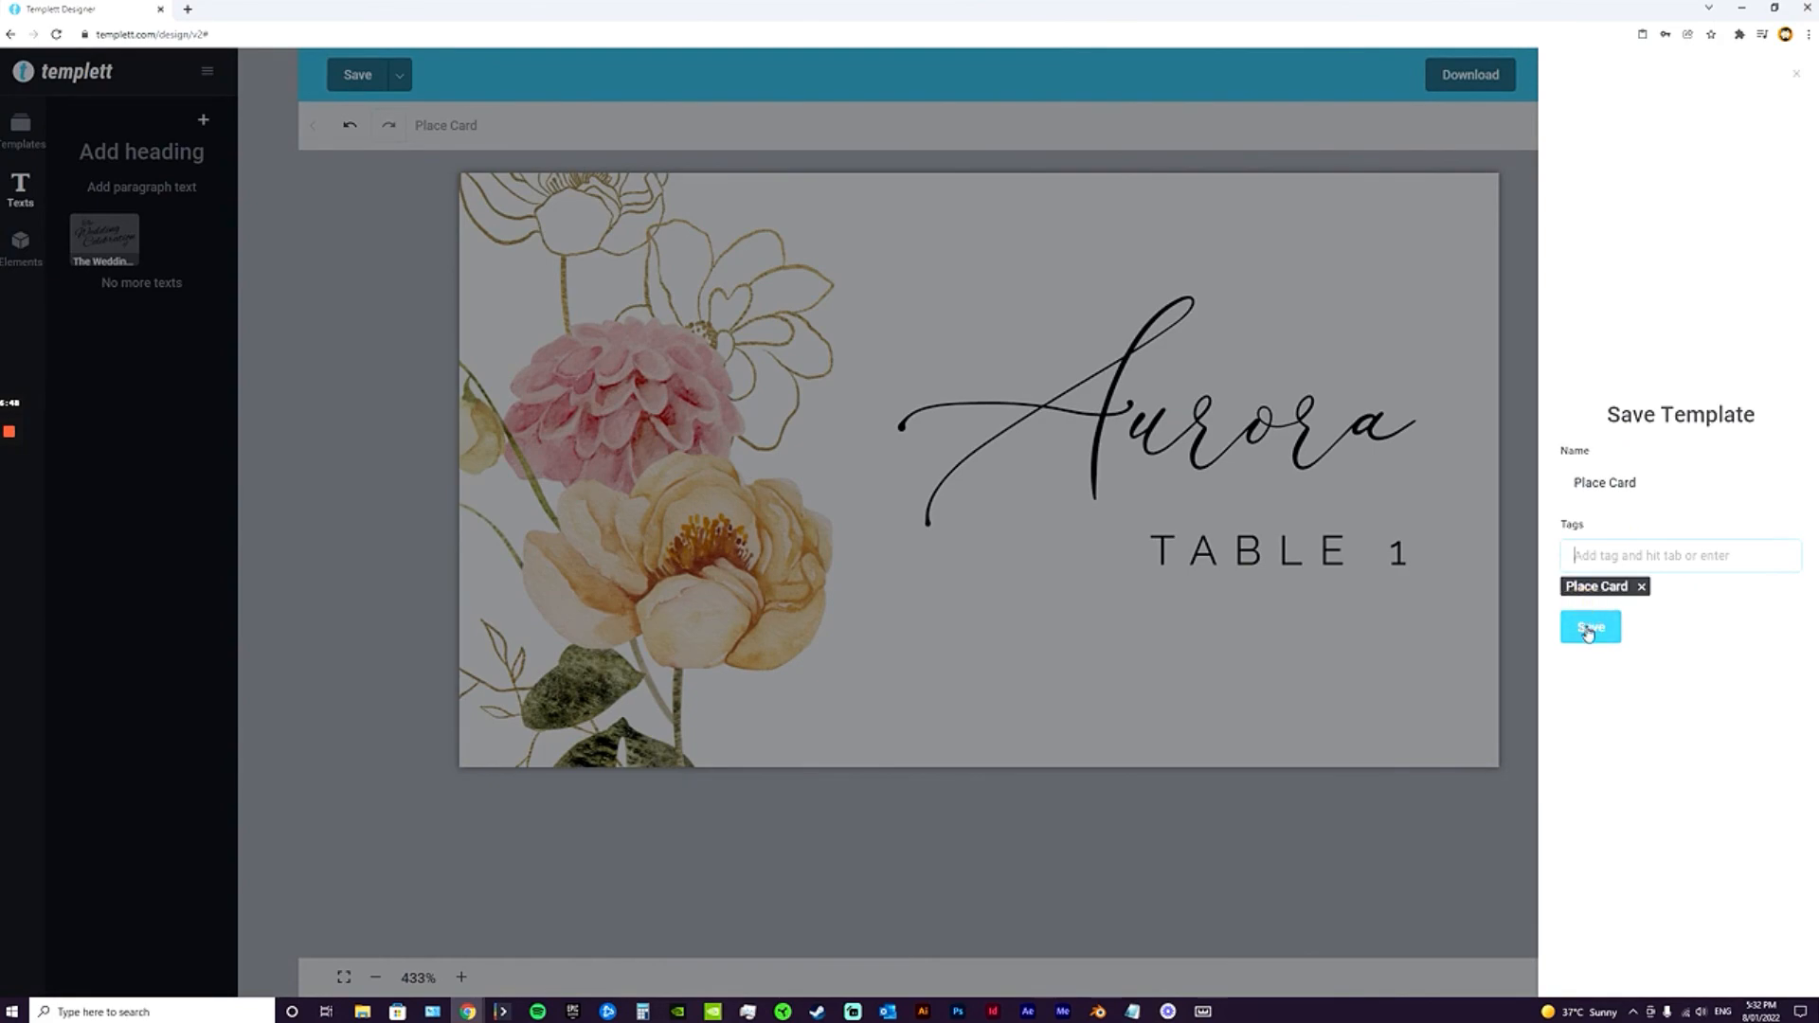
{"action": "left_click", "coordinate": [1589, 615]}
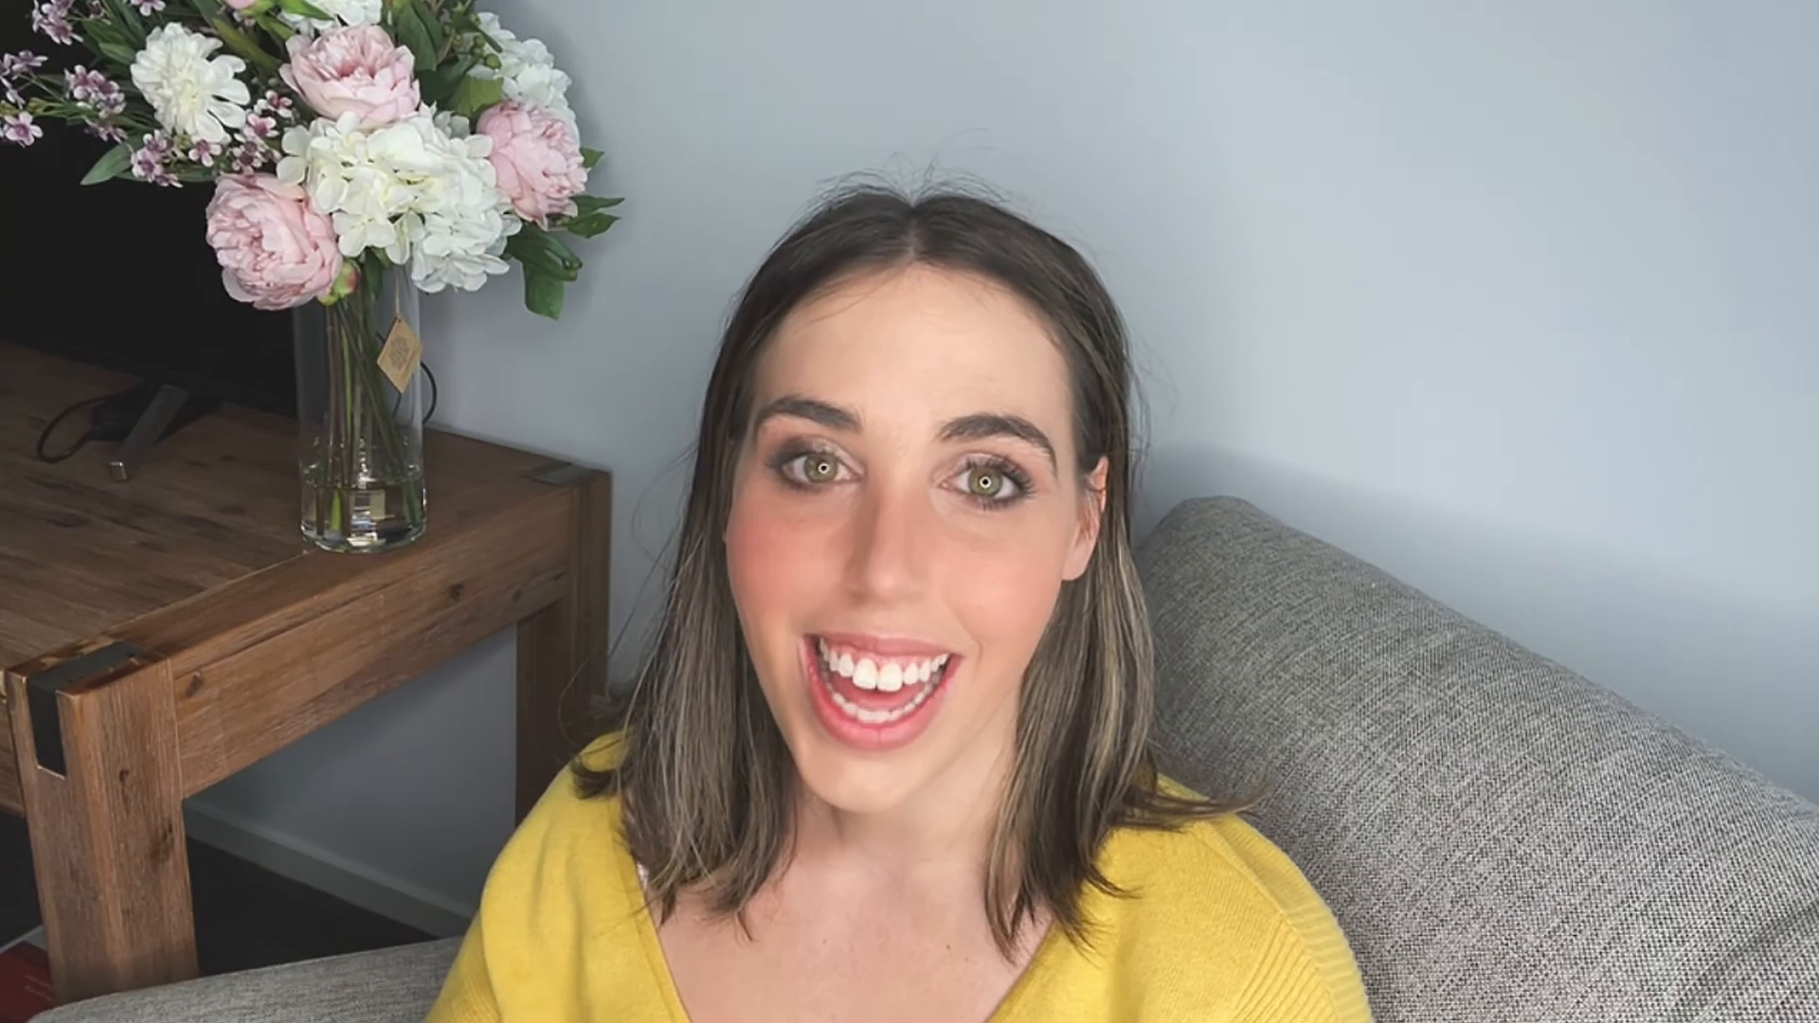